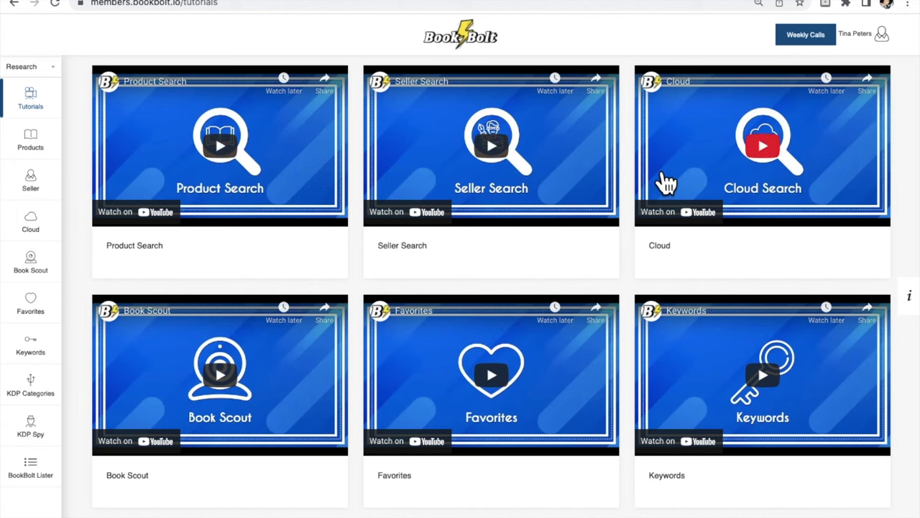
Step: Open the product search, look through the available book categories and choose General
left_click(52, 153)
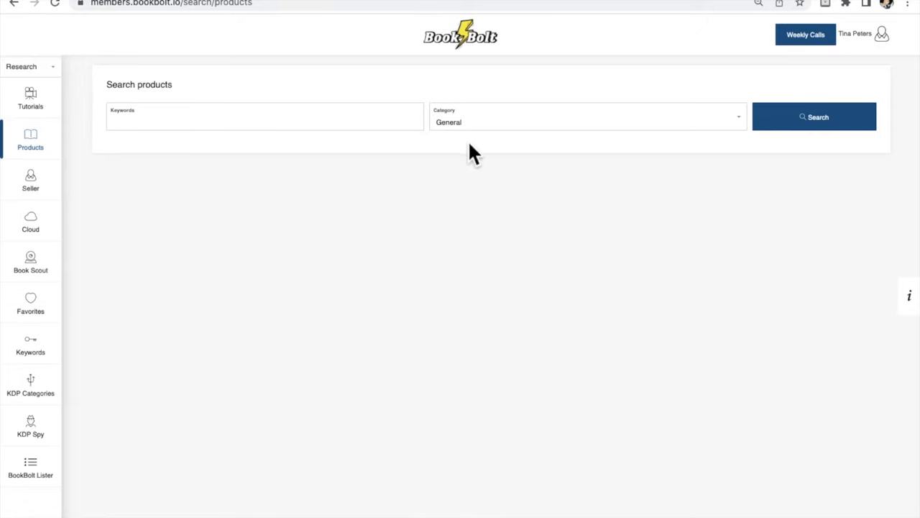
left_click(516, 130)
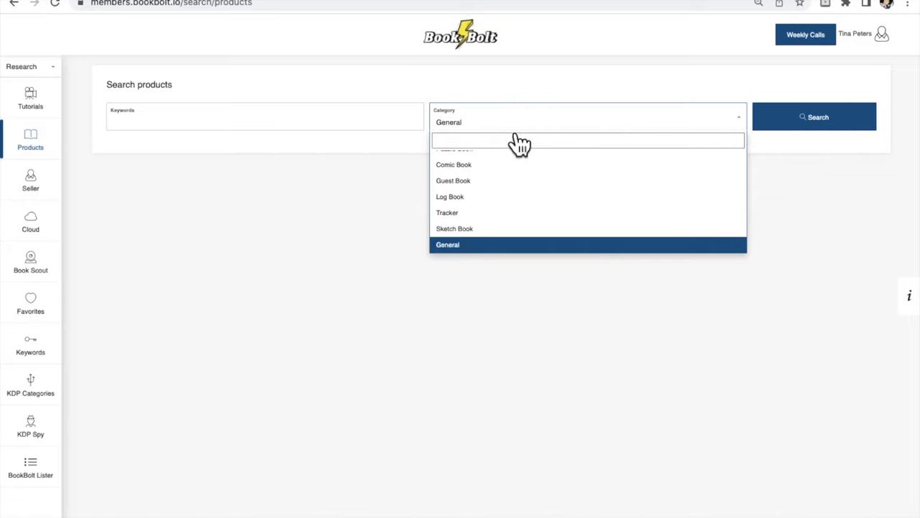
scroll(511, 188, "up", 5)
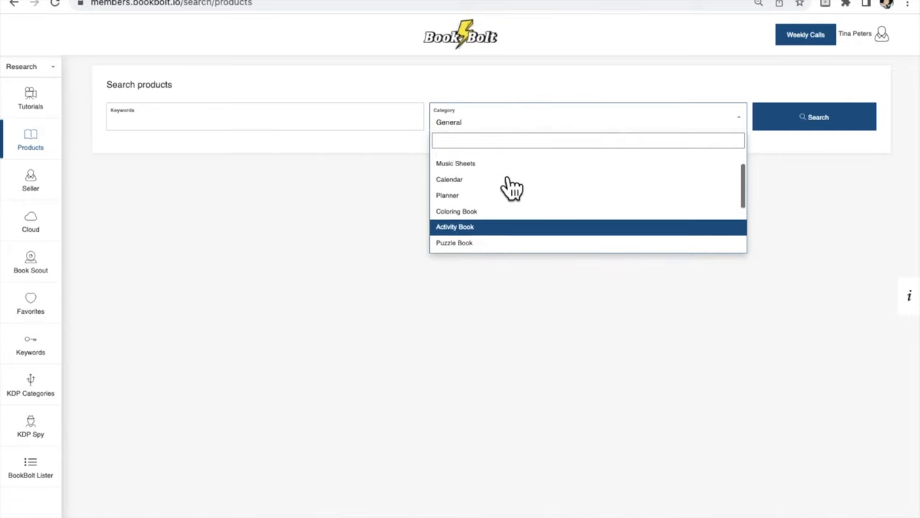
scroll(512, 189, "down", 3)
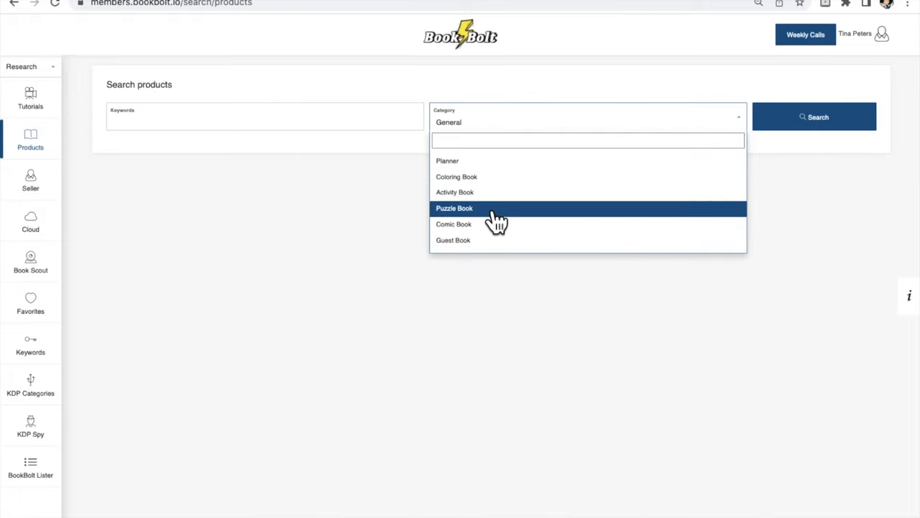
scroll(498, 221, "down", 2)
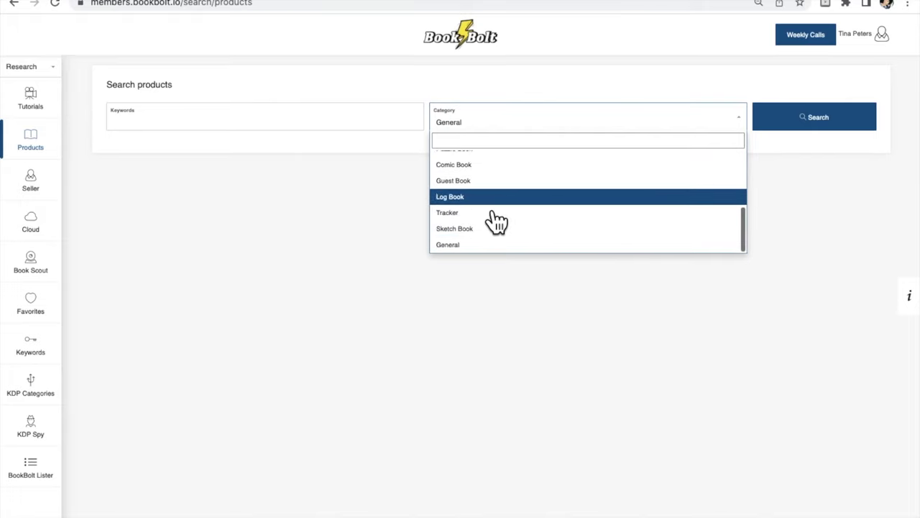
left_click(486, 244)
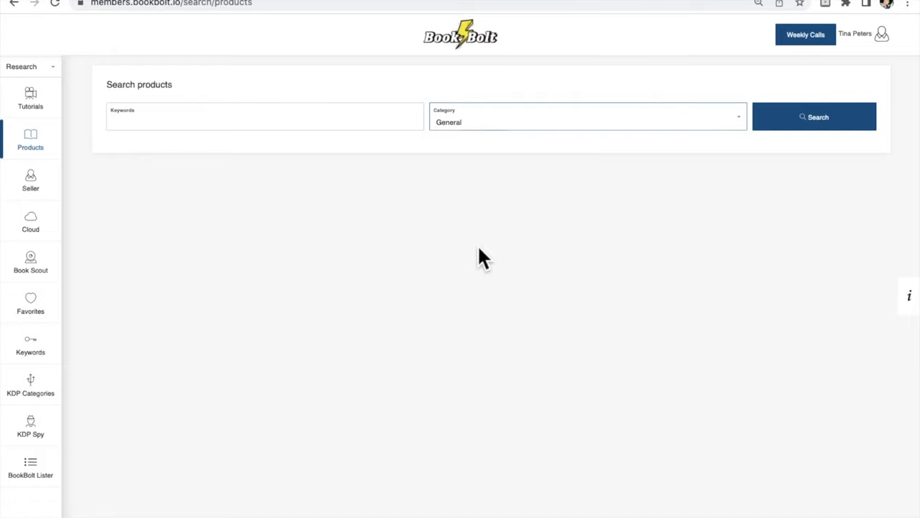
Step: Search products for the keyword "Flowers" and review the listed books, keyword count and related keywords
left_click(319, 127)
type("Flowe")
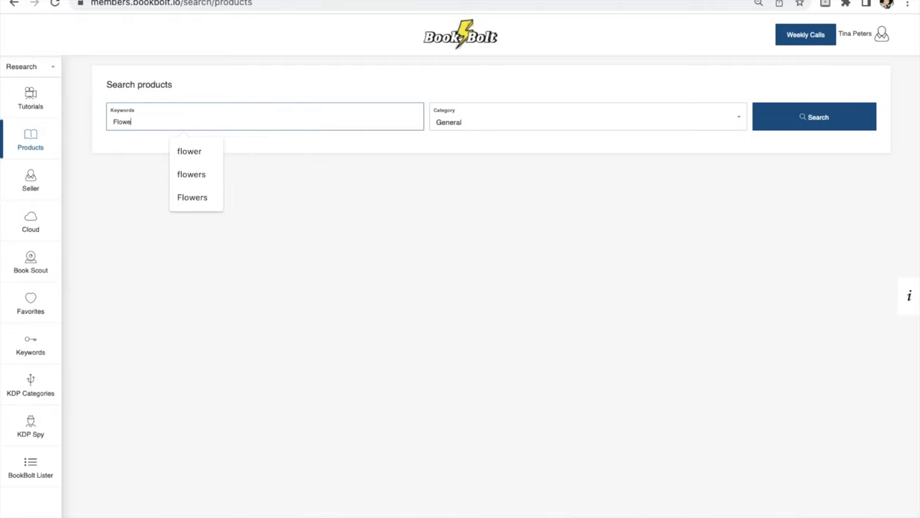
type("rs")
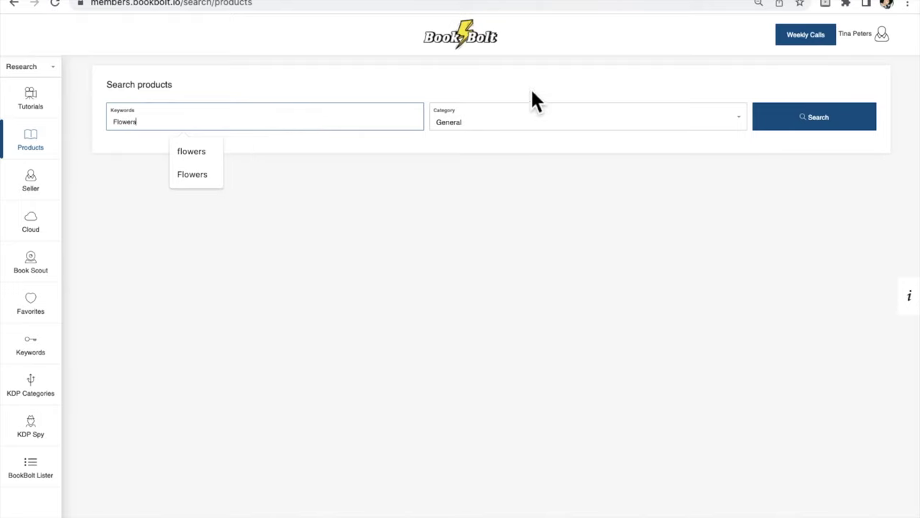
left_click(787, 122)
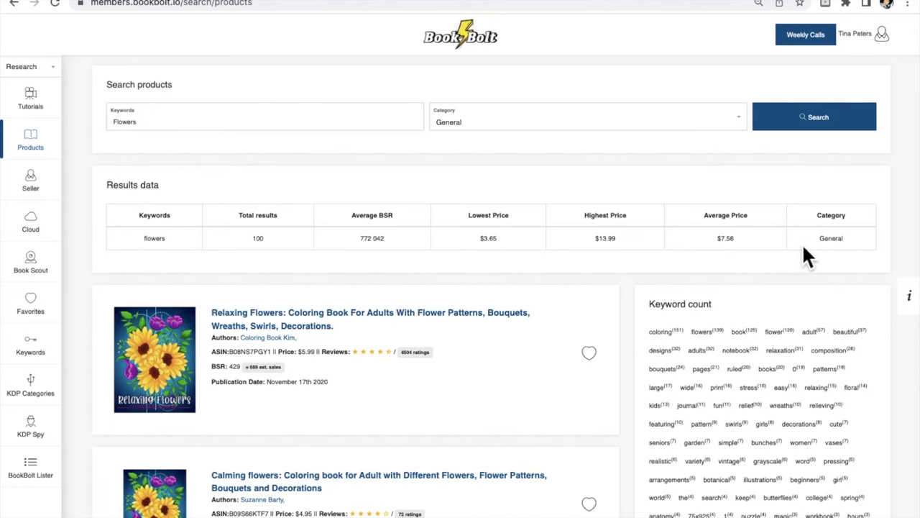
scroll(482, 335, "down", 2)
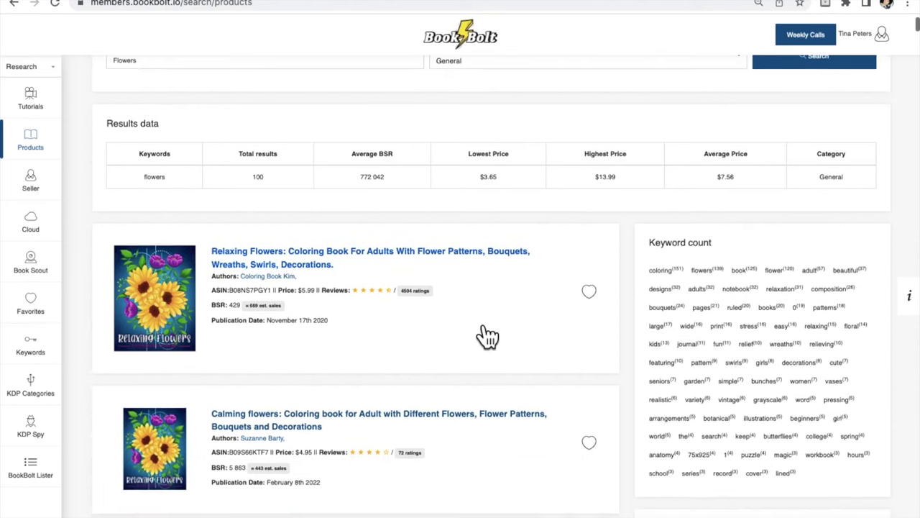
scroll(487, 335, "down", 2)
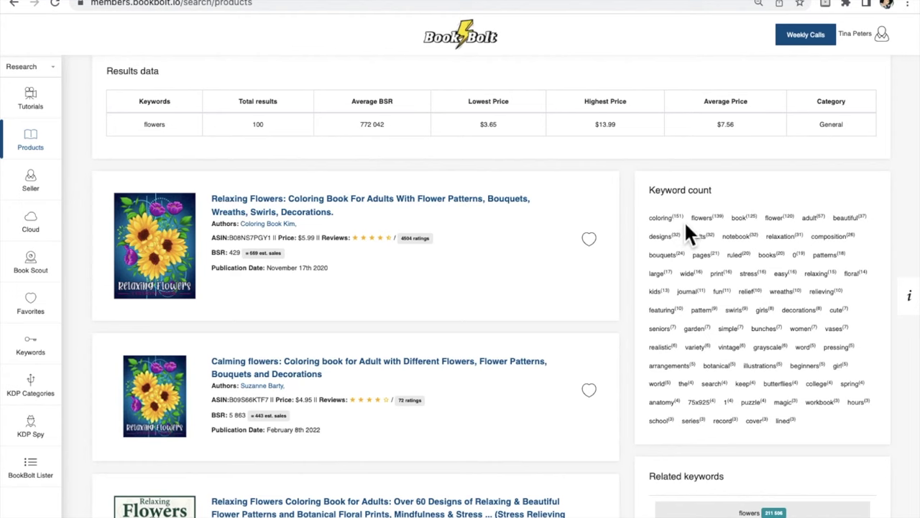
scroll(688, 280, "down", 2)
scroll(687, 280, "down", 4)
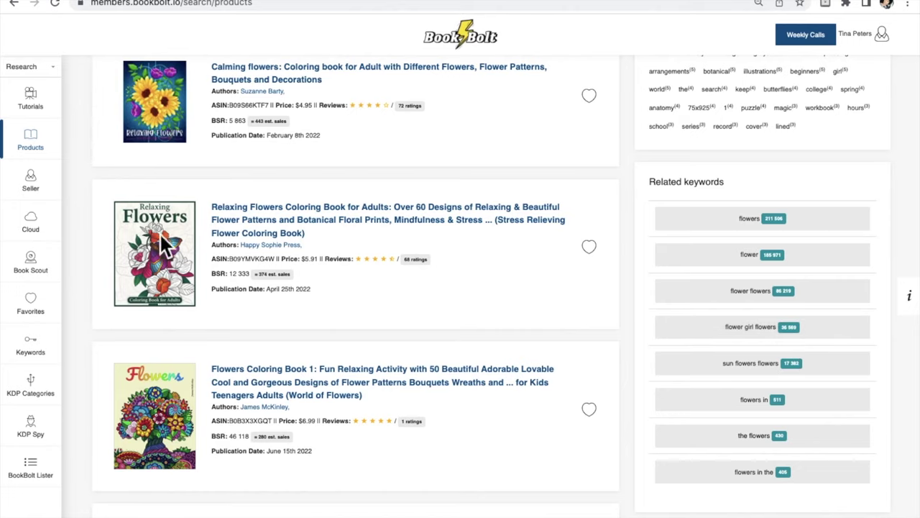
Step: Search for a seller by name, stop loading more items and review the related keywords
left_click(46, 197)
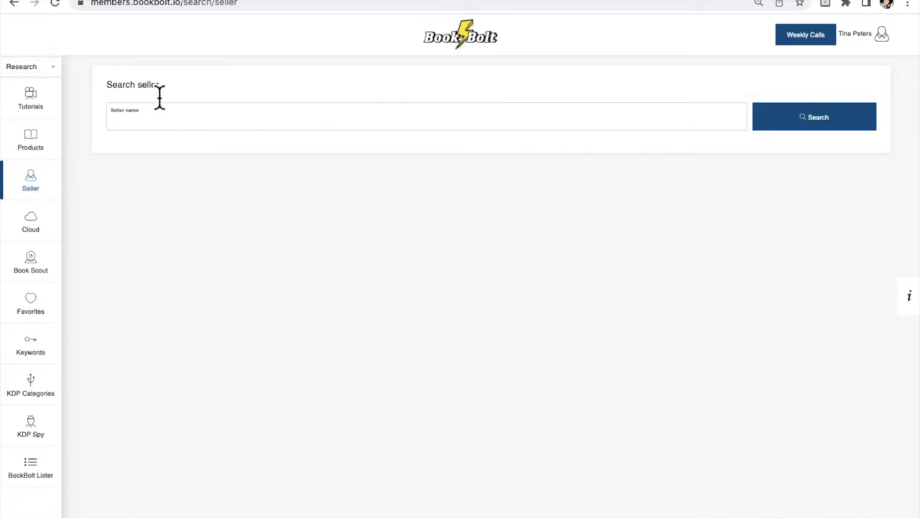
left_click(156, 128)
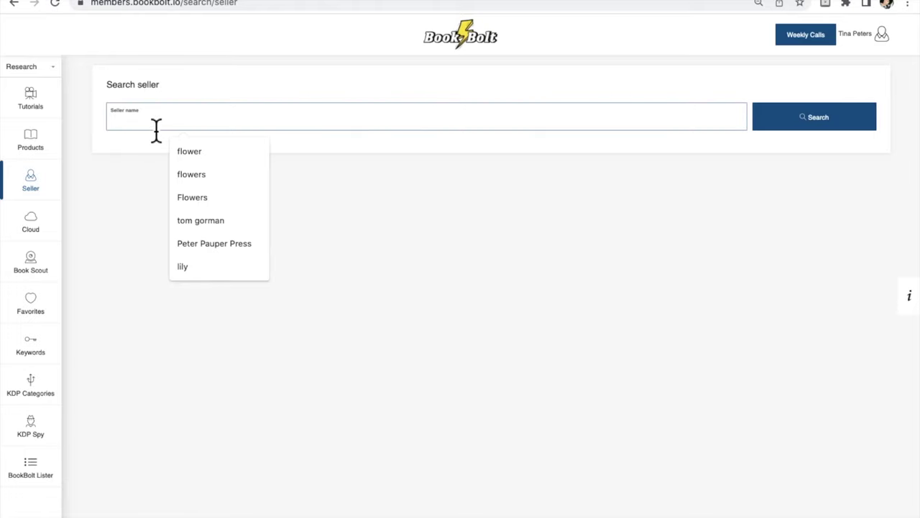
type("Lily")
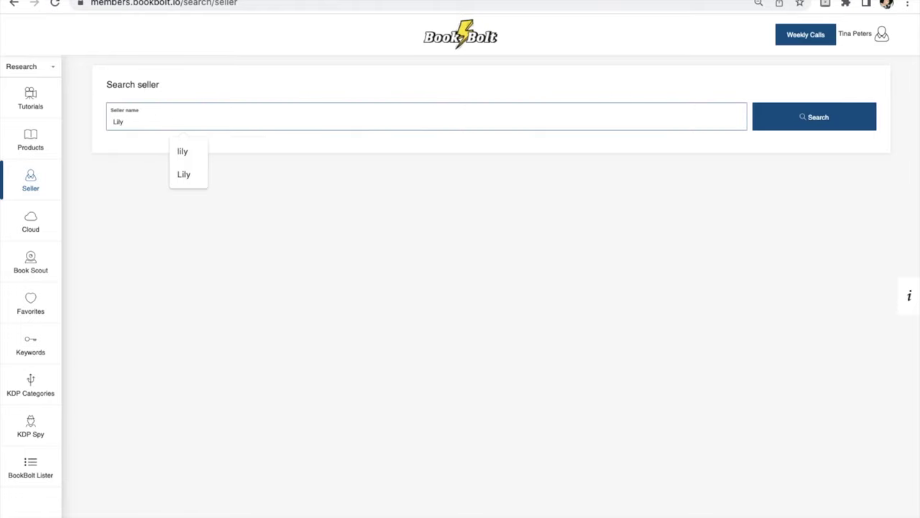
left_click(819, 125)
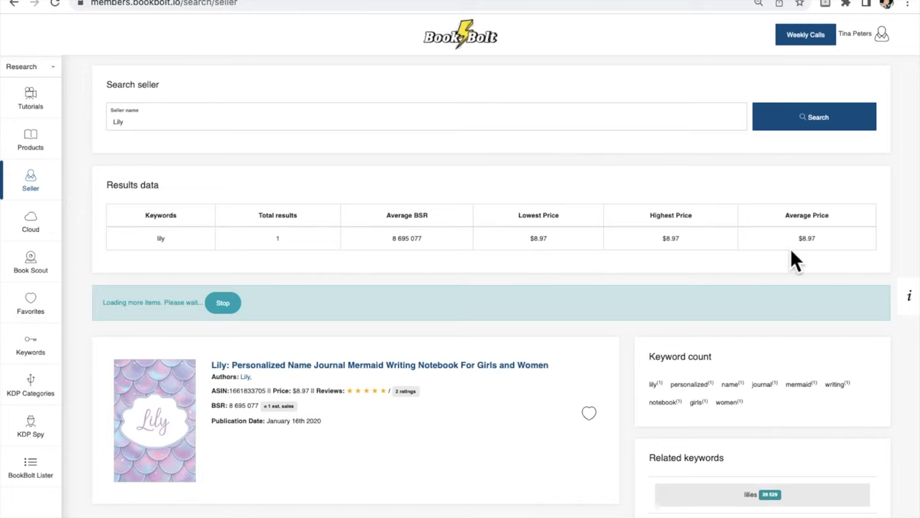
left_click(232, 303)
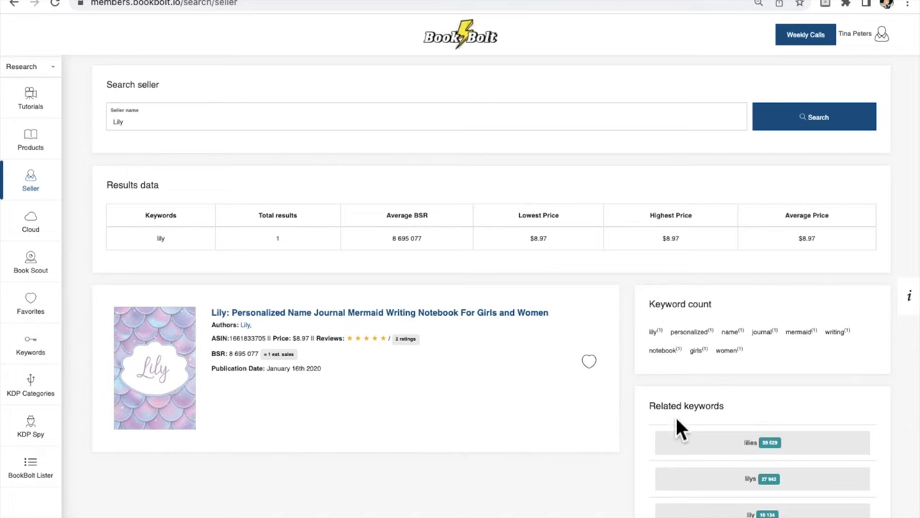
scroll(680, 425, "down", 2)
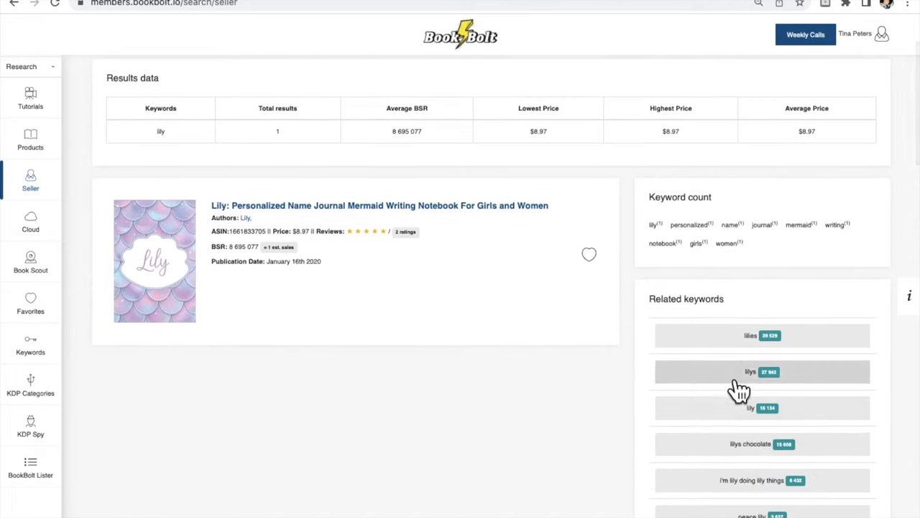
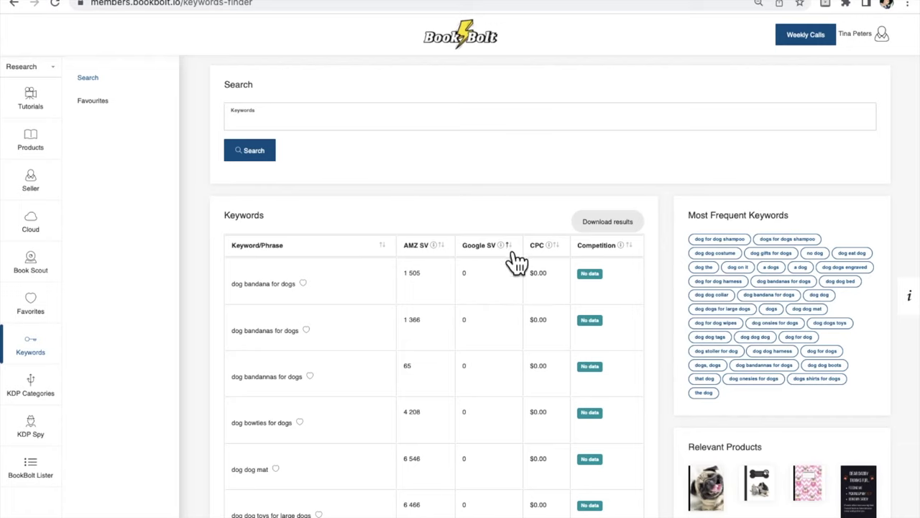
Step: Examine the Google search volume, CPC and competition columns of the dog keyword results
mouse_move(513, 259)
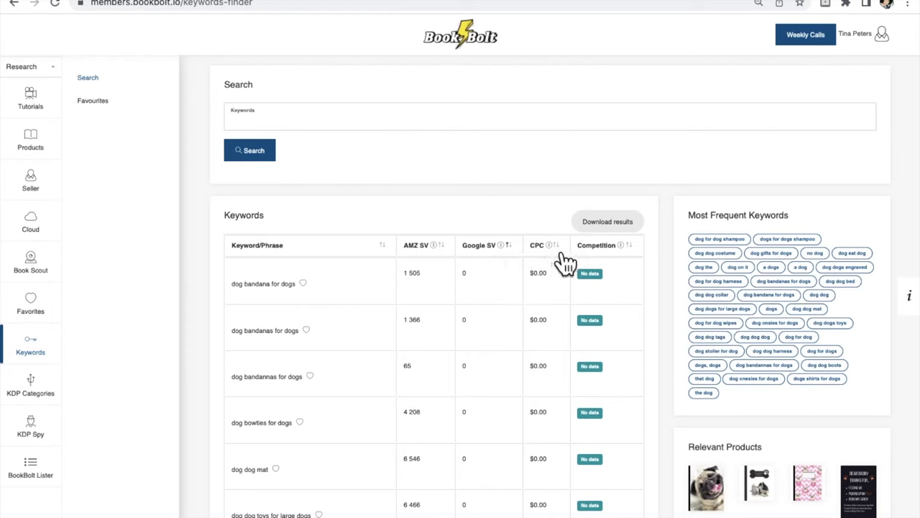
mouse_move(563, 263)
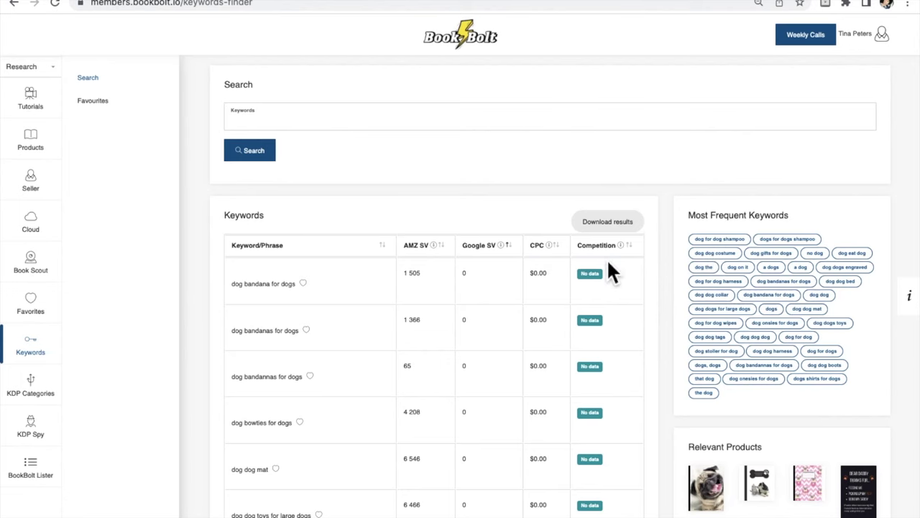
scroll(601, 339, "down", 3)
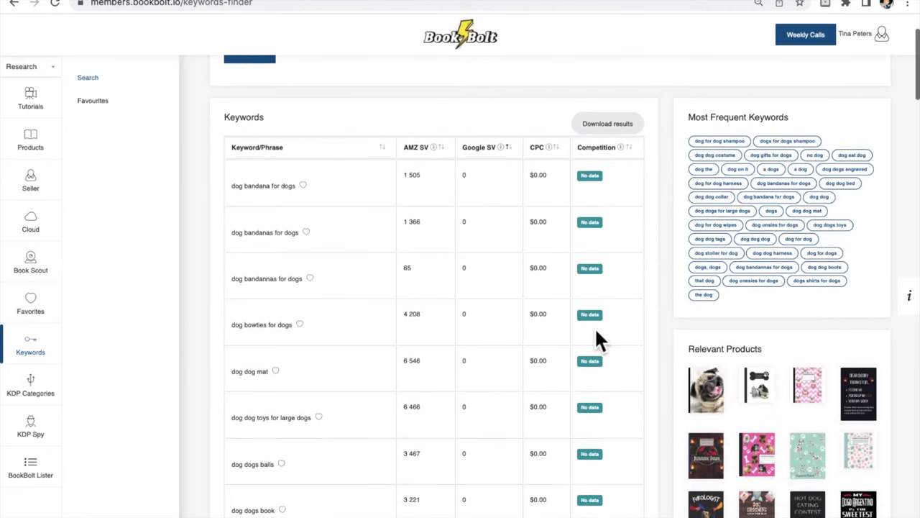
scroll(596, 332, "up", 3)
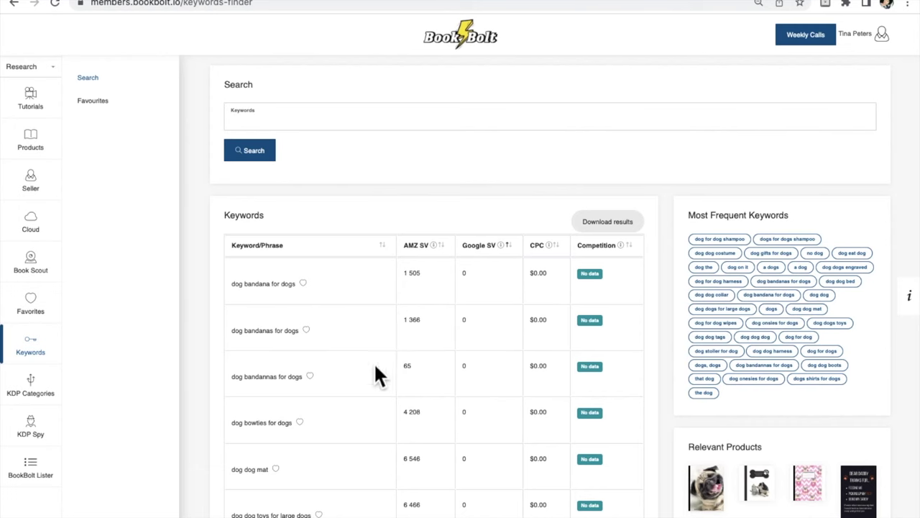
scroll(466, 423, "down", 5)
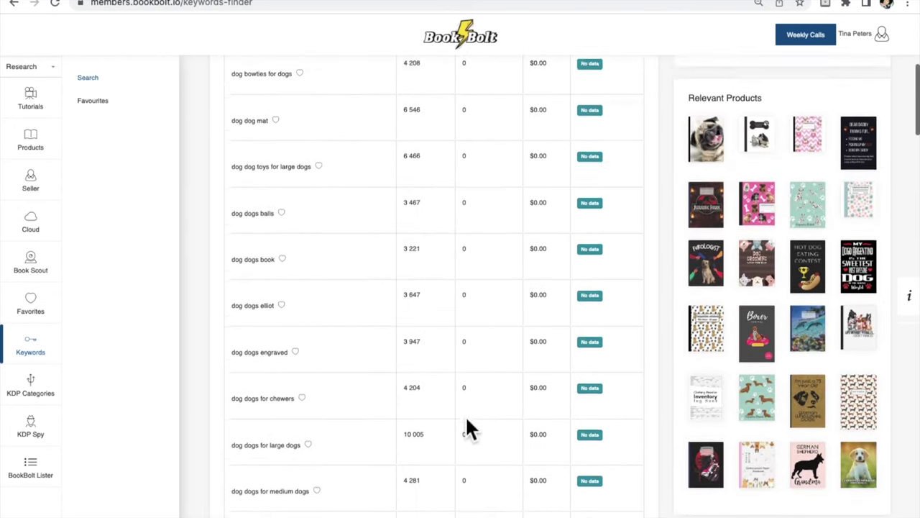
scroll(467, 425, "up", 4)
scroll(465, 415, "up", 2)
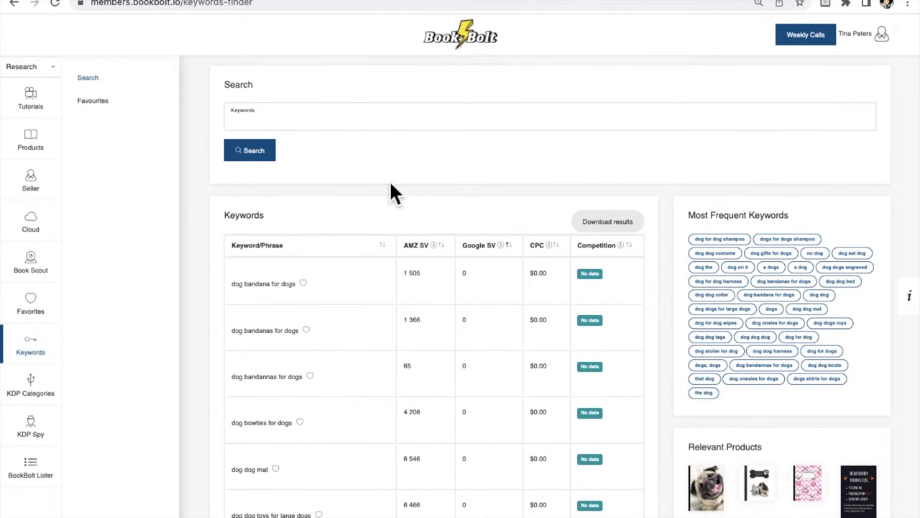
Step: Search the keyword finder for "flower" and review the resulting keywords and relevant products
left_click(260, 128)
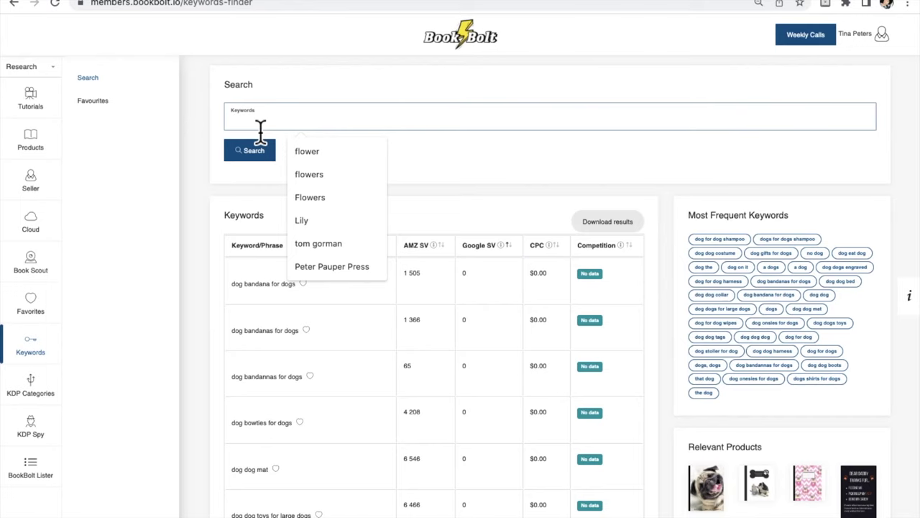
left_click(322, 151)
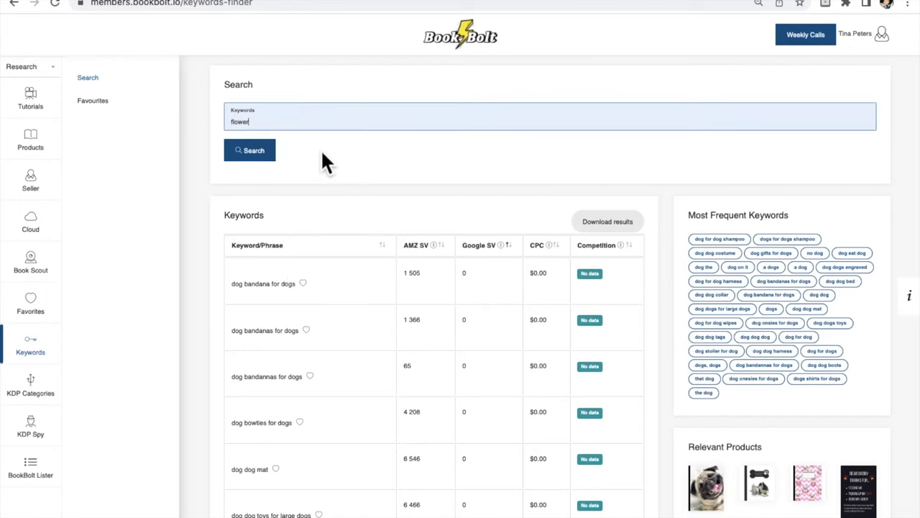
left_click(260, 156)
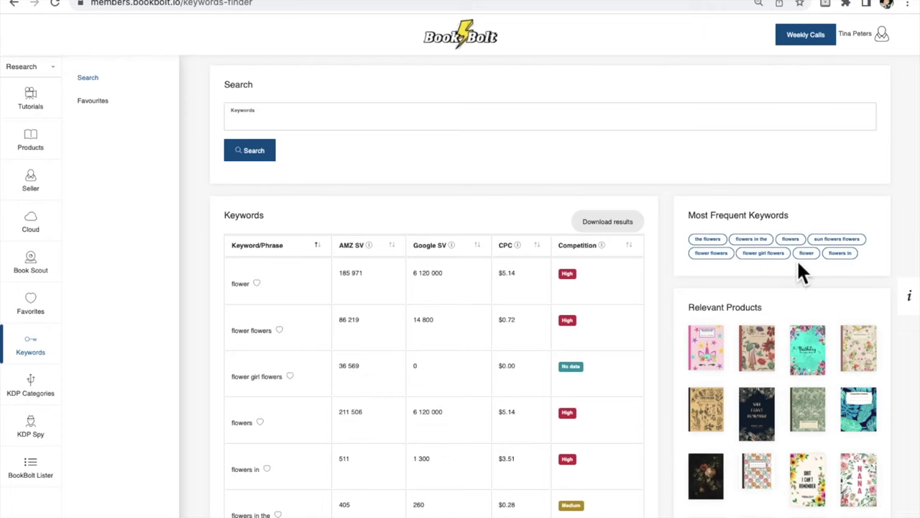
scroll(815, 357, "down", 3)
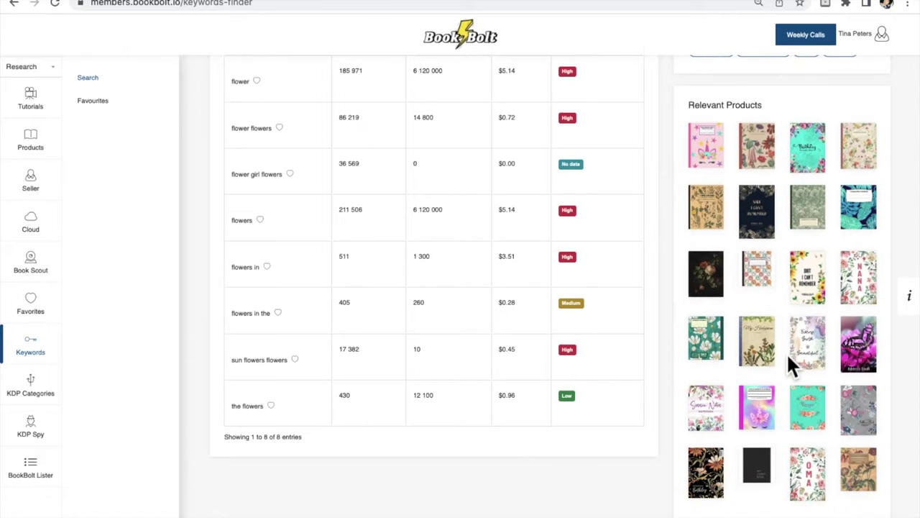
Step: Open the KDP category finder and search it for categories matching "dog"
left_click(52, 402)
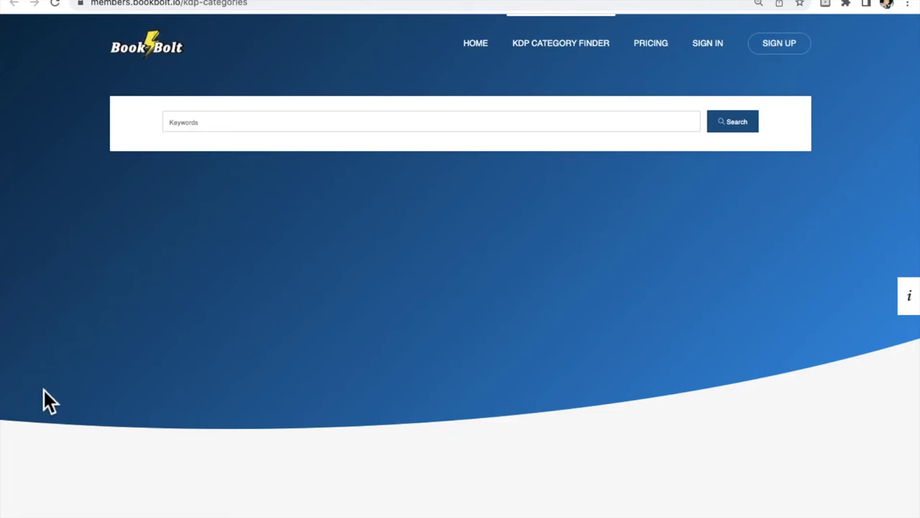
left_click(202, 124)
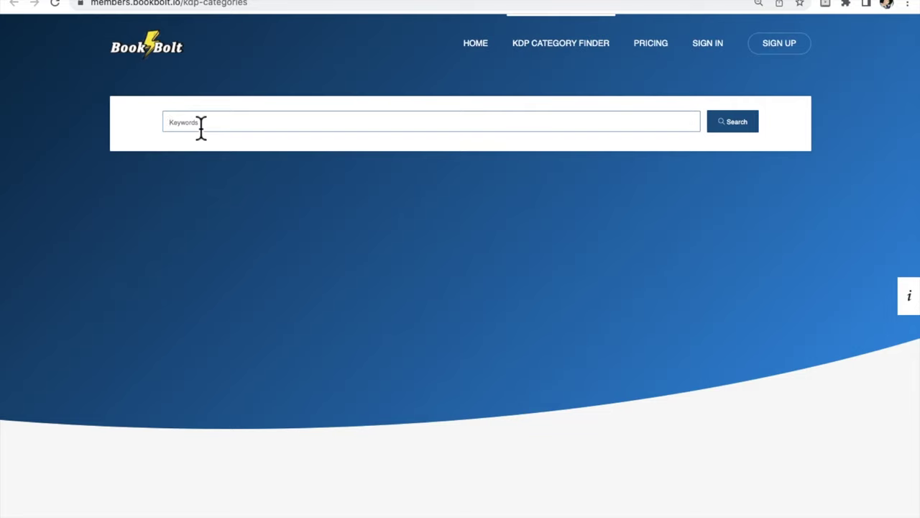
type("dog")
key("Return")
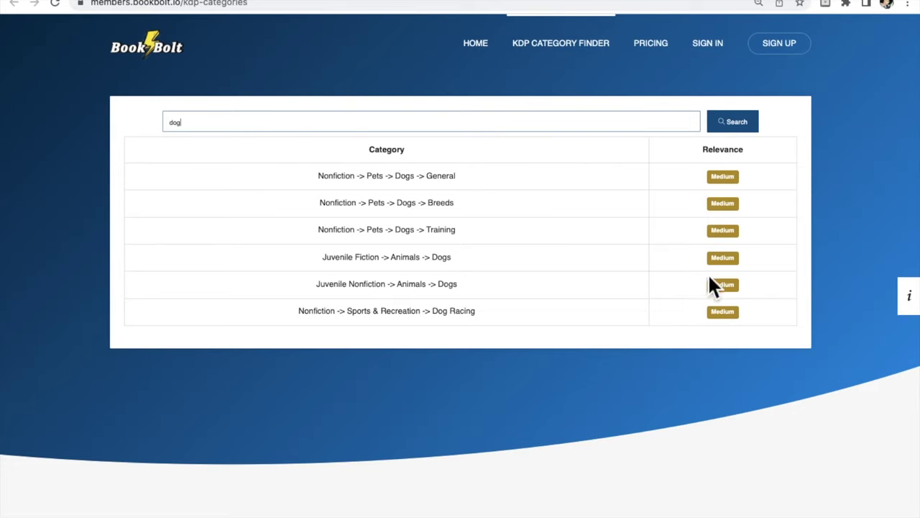
Step: Replace the category search keyword with "Flowers" and run the search
left_click_drag(246, 127, 152, 132)
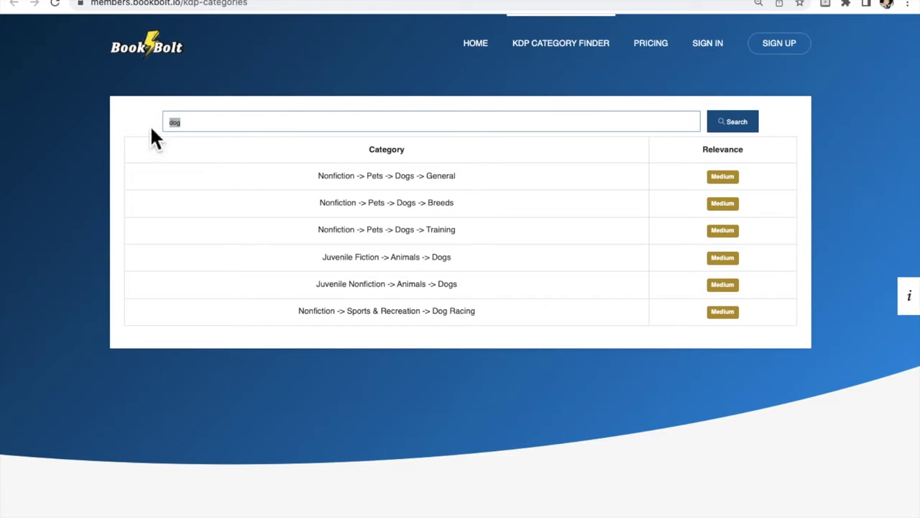
type("Flower")
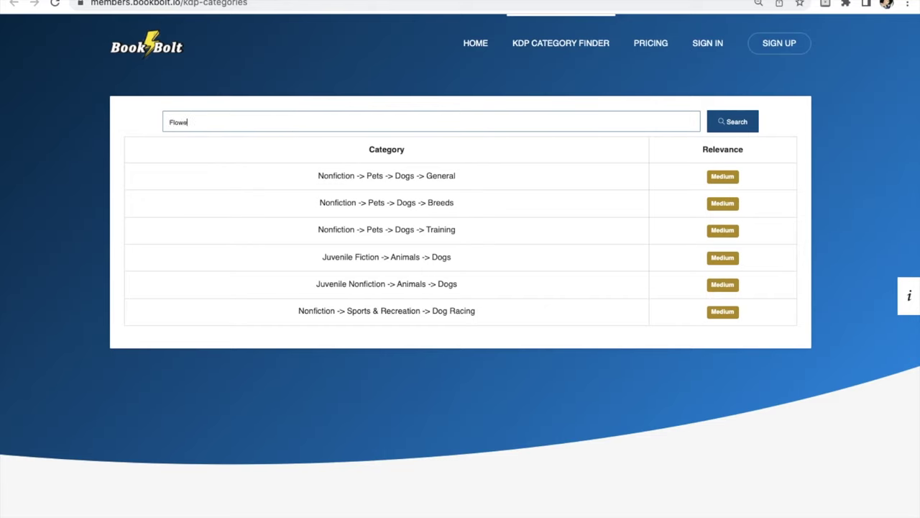
type("s")
key("Return")
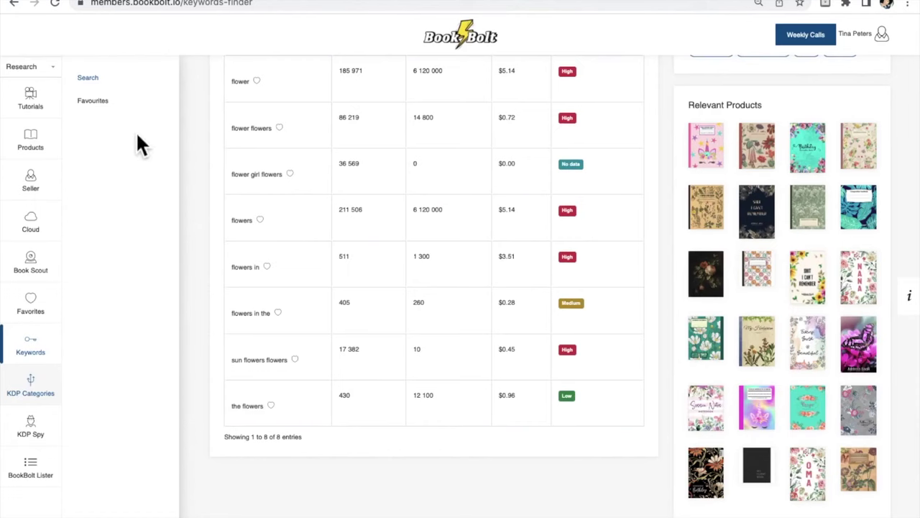
Step: View the KDP Spy extension's Chrome Web Store page, and switch to Amazon to search for "flower journal"
left_click(42, 431)
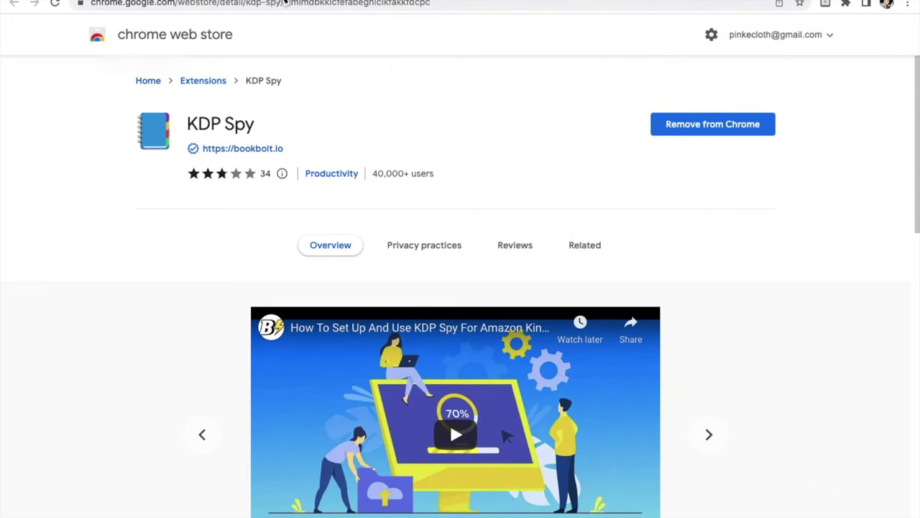
left_click(285, 1)
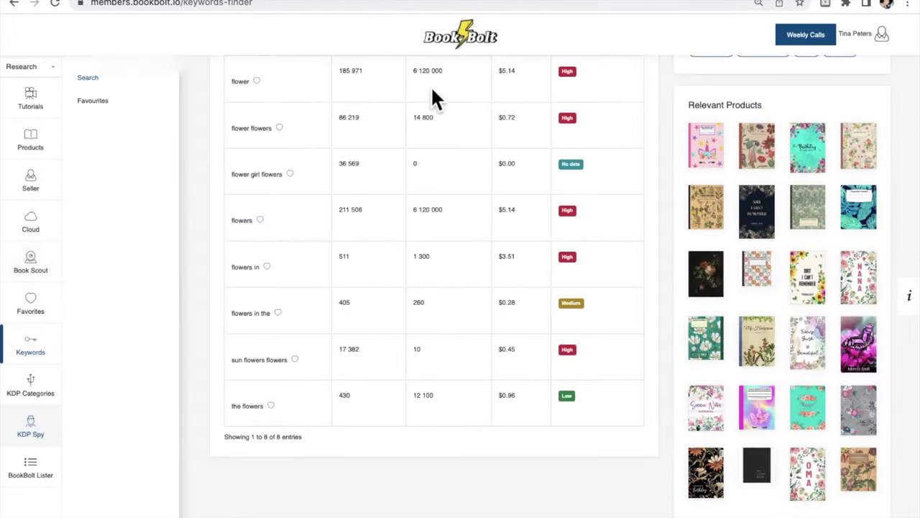
left_click(669, 2)
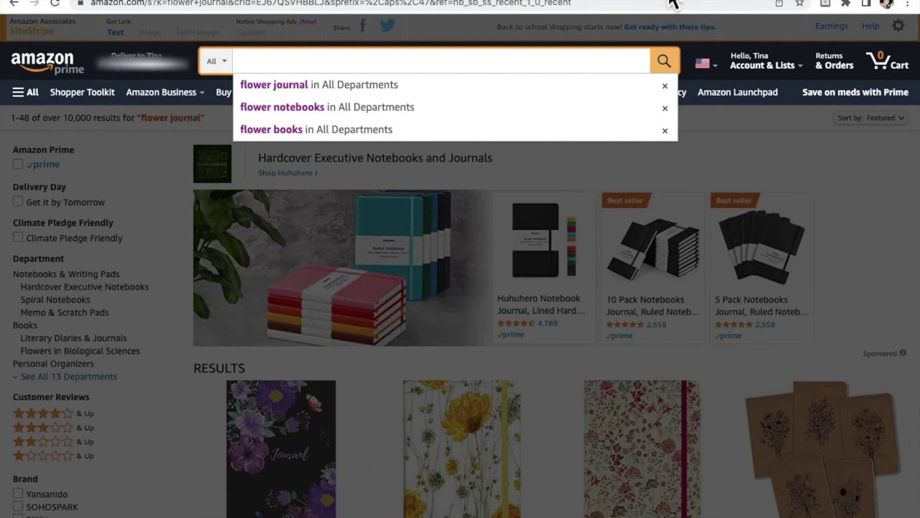
left_click(320, 95)
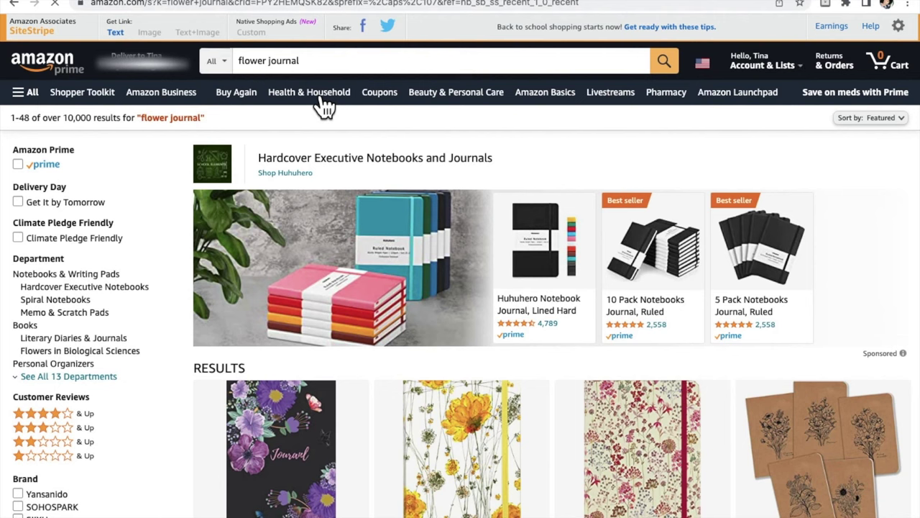
Step: Run the KDP Spy extension on the flower journal results and review the products' prices, estimated sales, revenue and publication dates
left_click(846, 6)
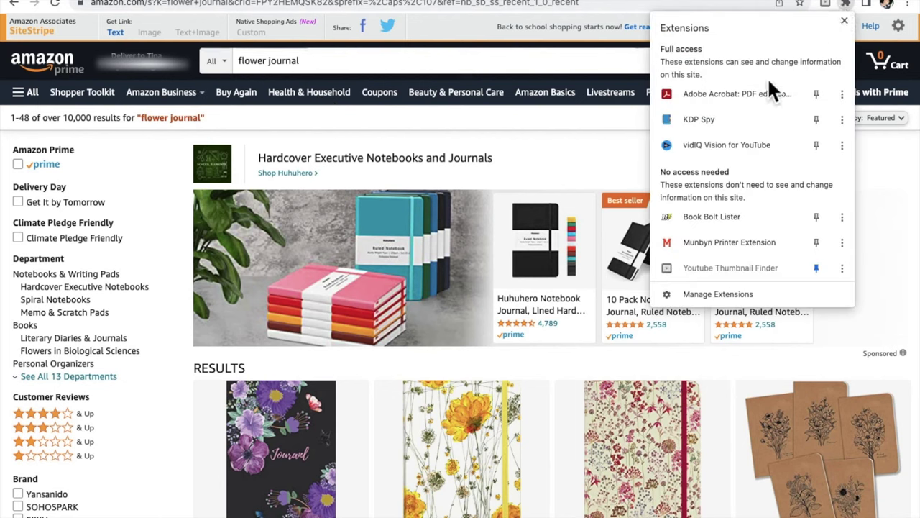
left_click(703, 122)
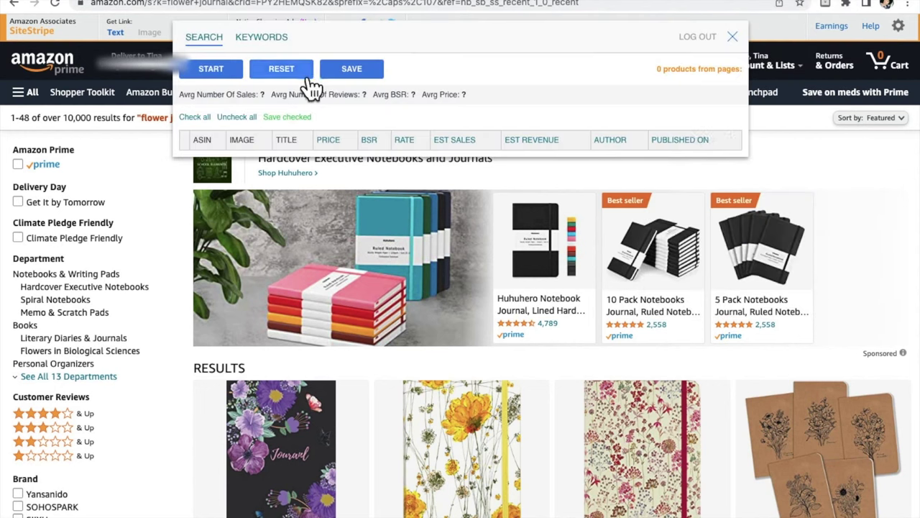
left_click(215, 69)
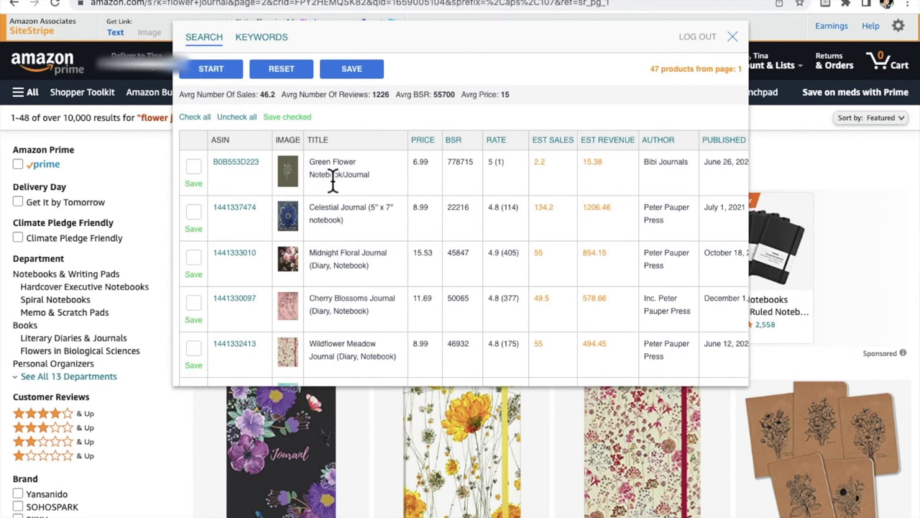
mouse_move(291, 275)
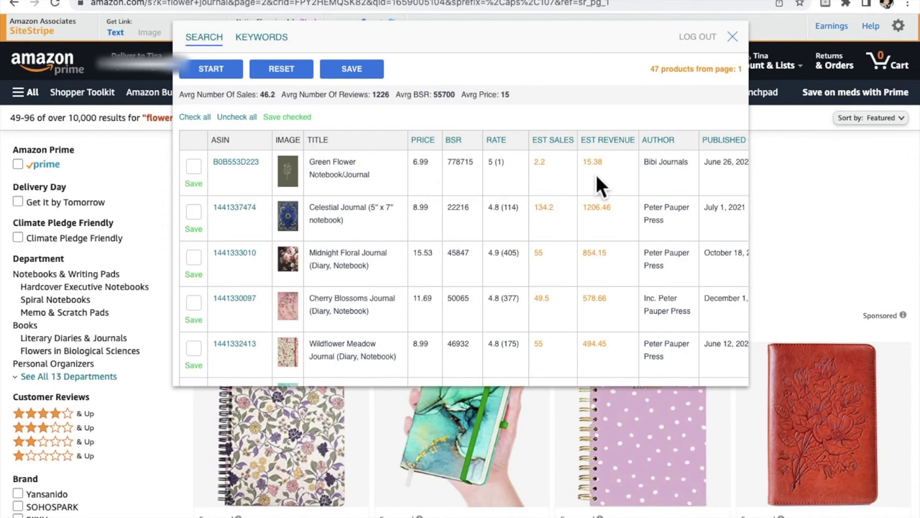
scroll(595, 172, "right", 1)
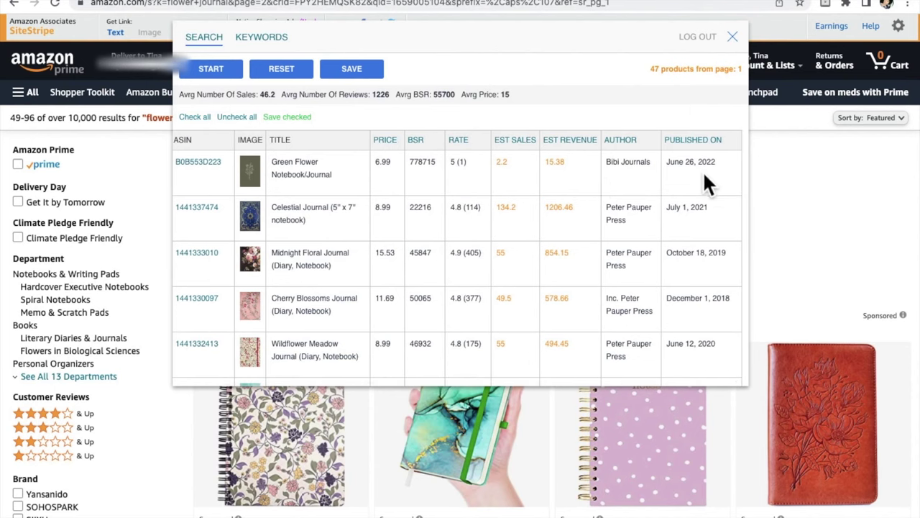
scroll(322, 225, "left", 1)
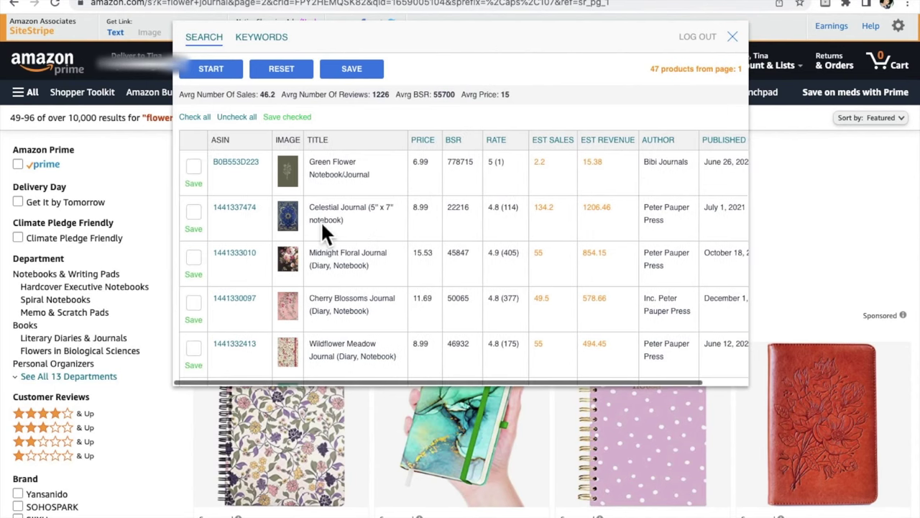
Step: Mark and unmark the Midnight Floral Journal in the KDP Spy results, and close the KDP Spy window
left_click(211, 271)
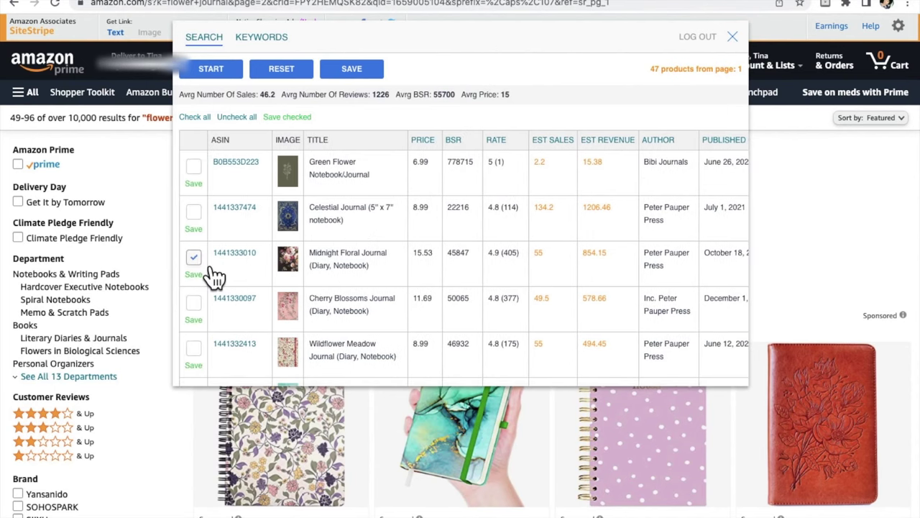
left_click(213, 277)
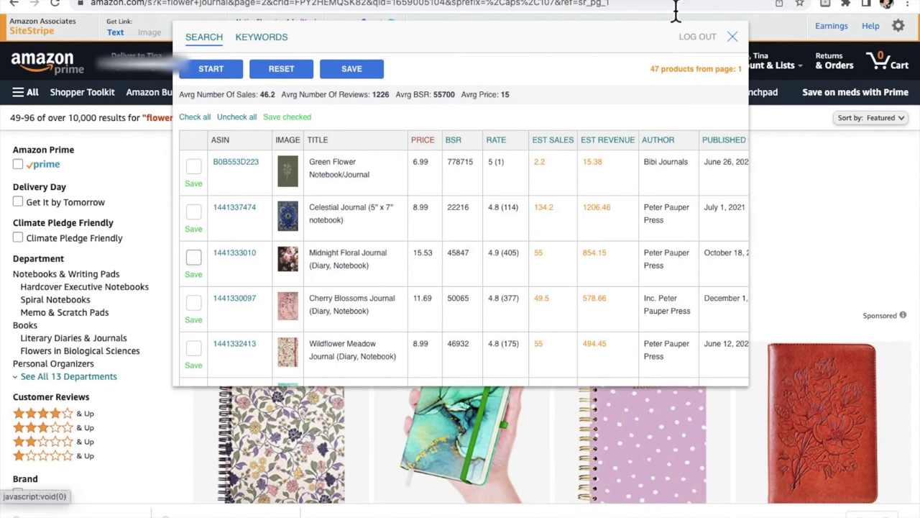
left_click(737, 40)
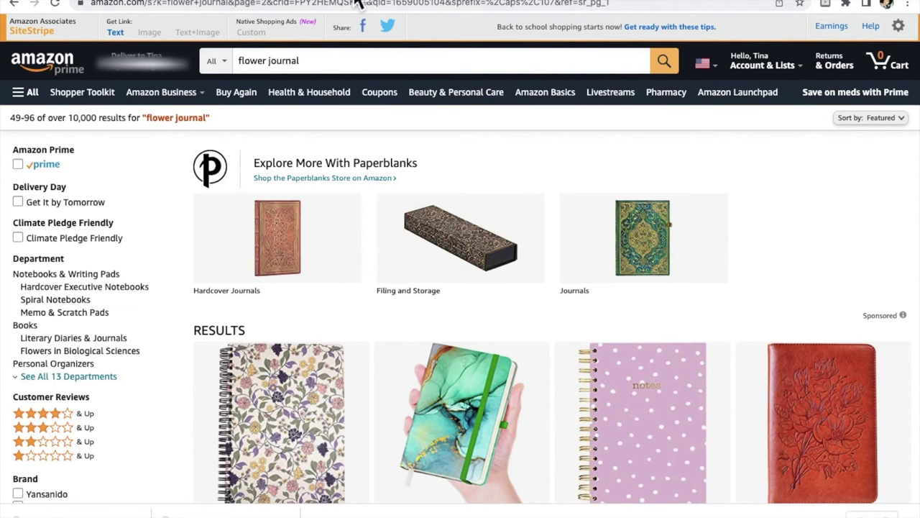
Step: Return to Book Bolt, open the BookBolt Lister extension's store page, and switch to the Lister's profiles page
left_click(104, 3)
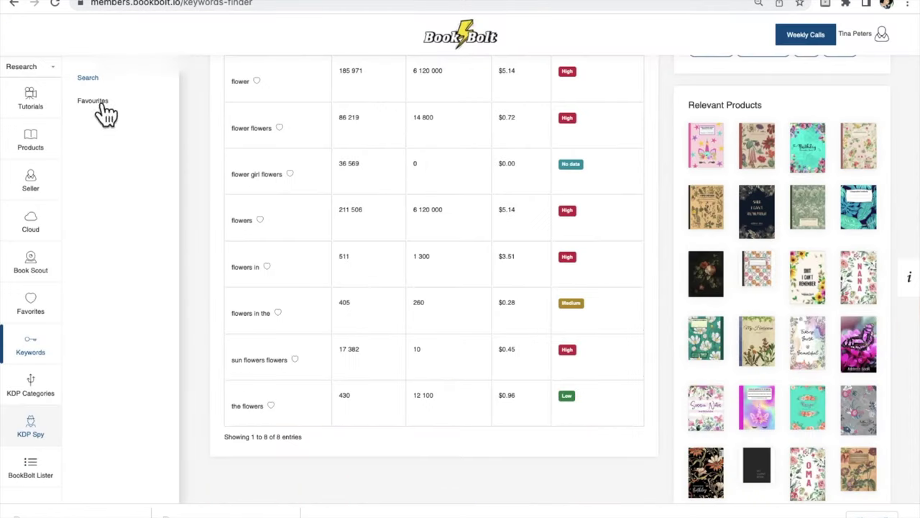
left_click(41, 473)
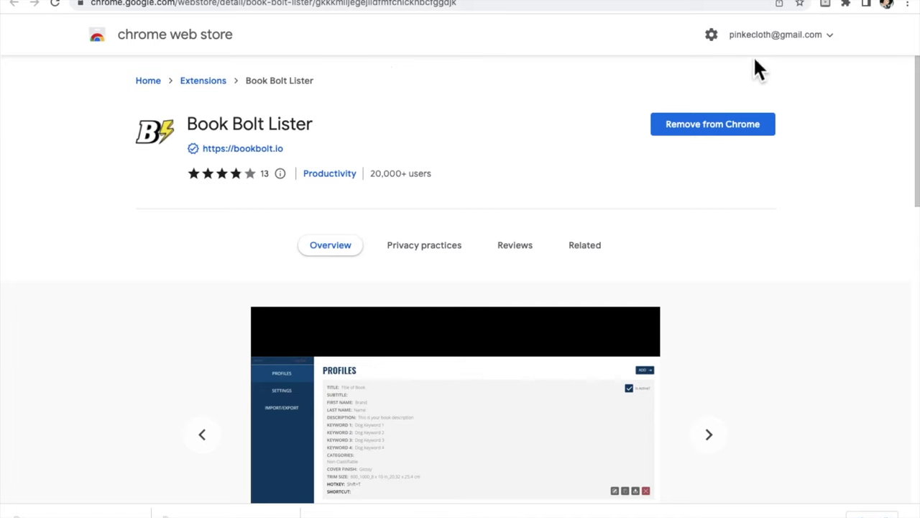
left_click(545, 1)
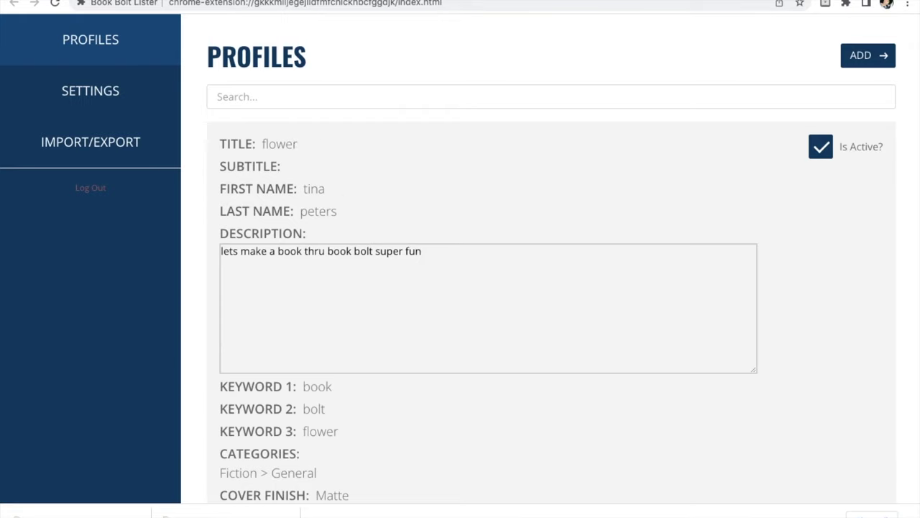
Step: Start a new Lister profile with the hotkey Shift+4 and the shortcut "notebook flower"
left_click(888, 63)
left_click(383, 118)
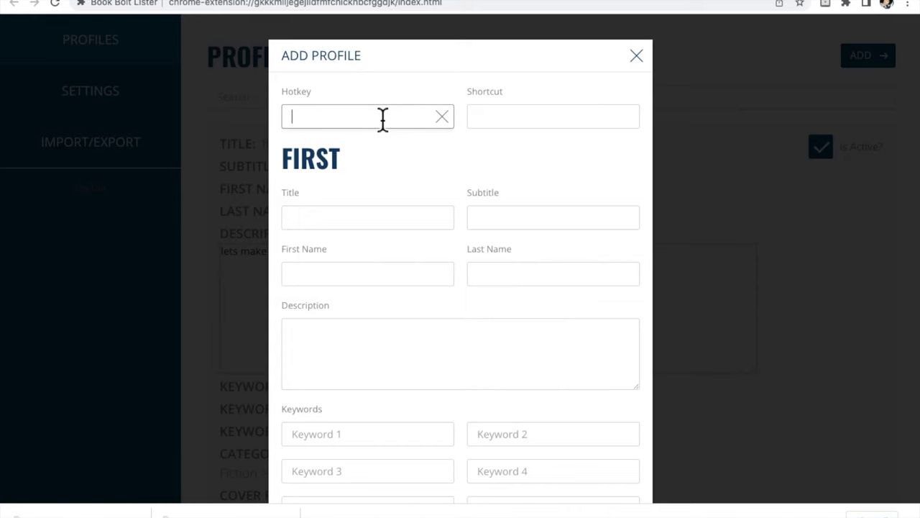
key("shift+4")
left_click(544, 119)
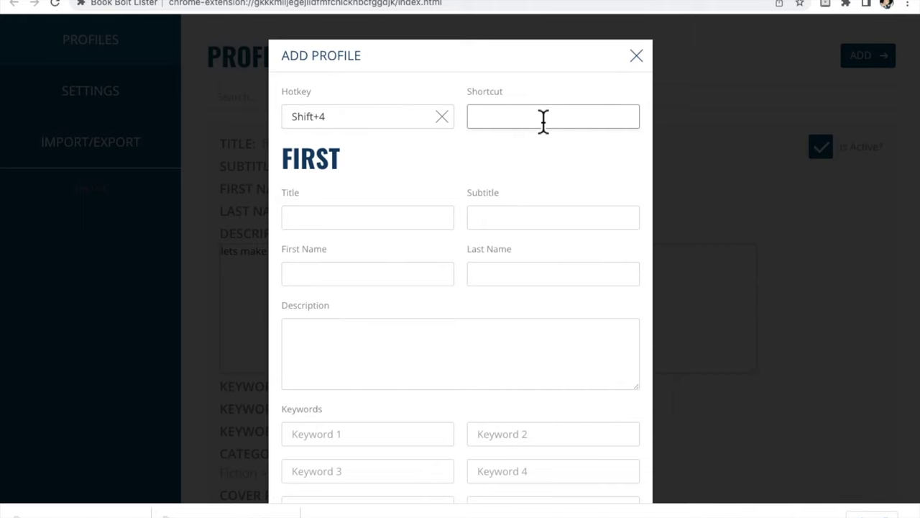
type("notebook")
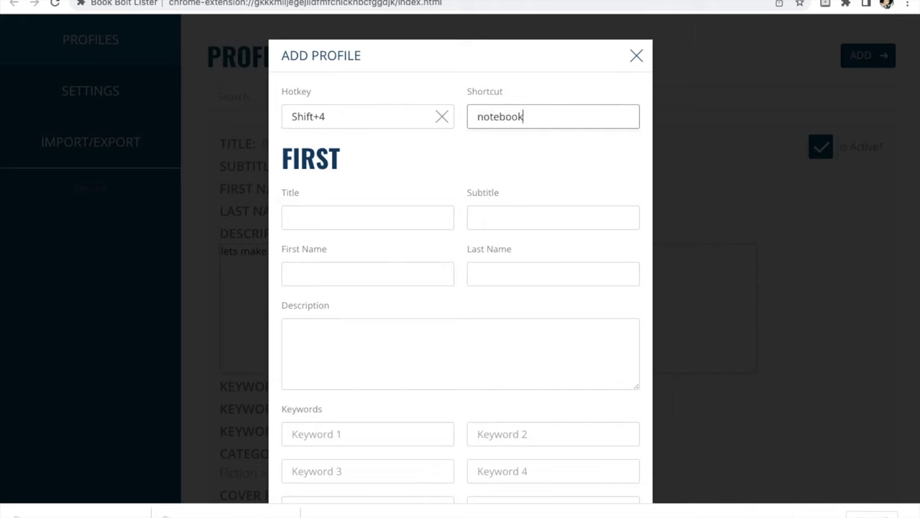
type(" flowe")
left_click(367, 217)
left_click(590, 117)
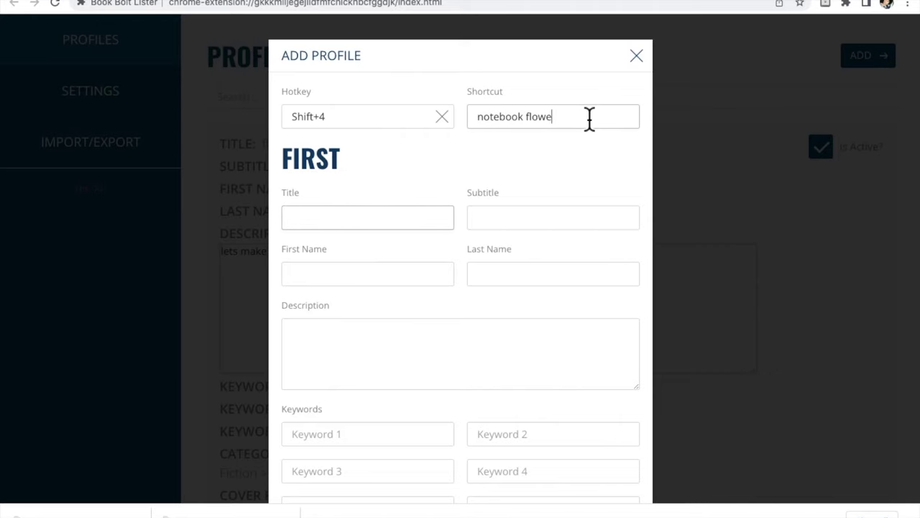
type("r")
Step: Enter "flower flower" as the profile's title and fill in the author's first and last name, leaving the subtitle blank
left_click(326, 223)
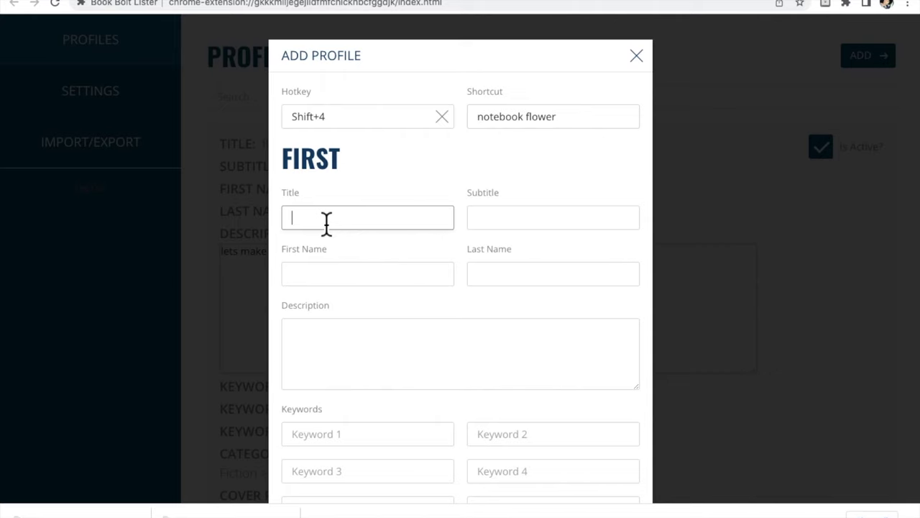
type("flw")
type("ower")
type(" flower")
key("Tab")
key("Tab")
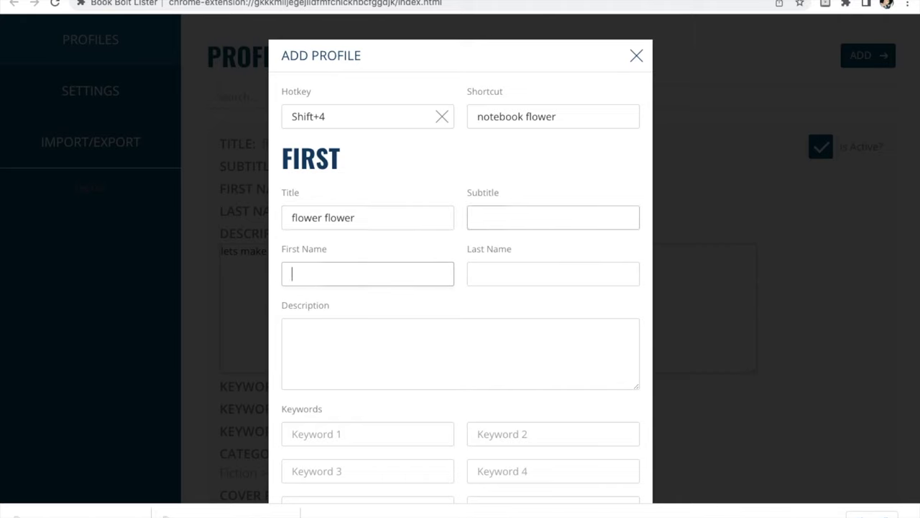
type("tina")
key("Tab")
type("p")
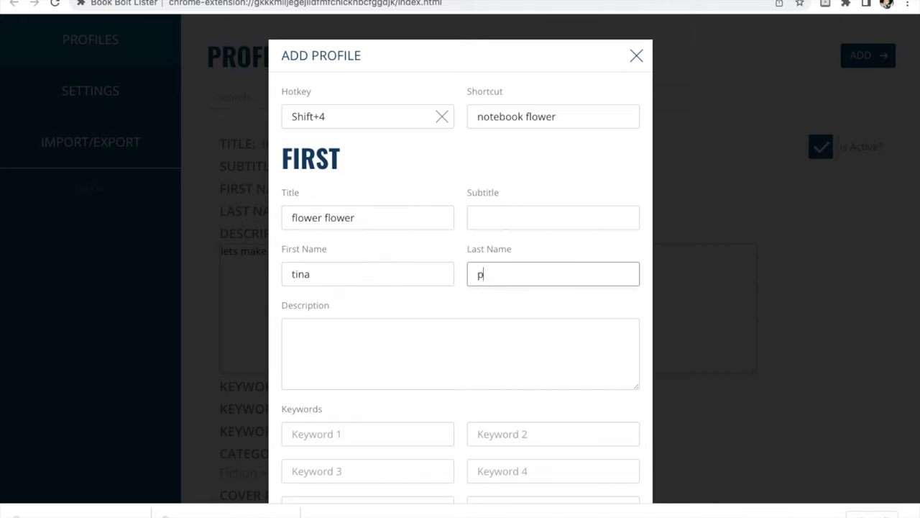
Step: Write the profile's description as "i love to make books with book bolt"
key("Tab")
type("i lo")
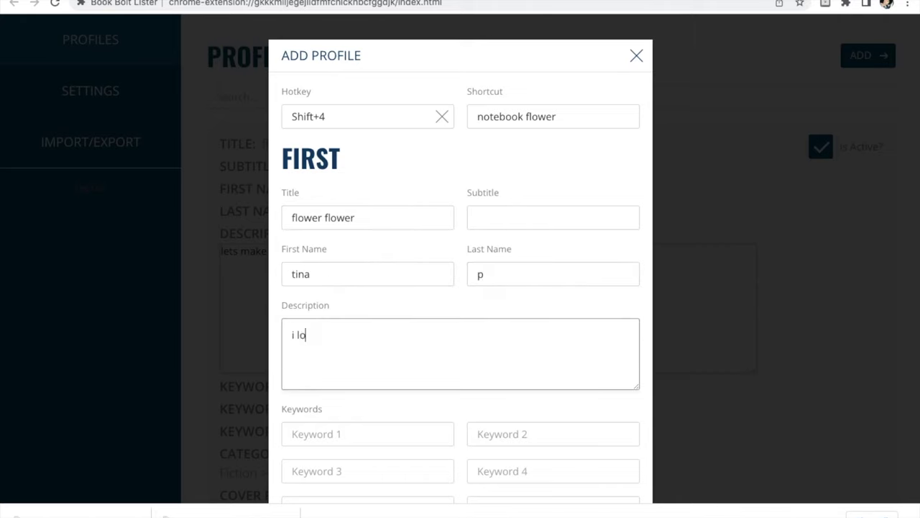
type("ve to make books with book ")
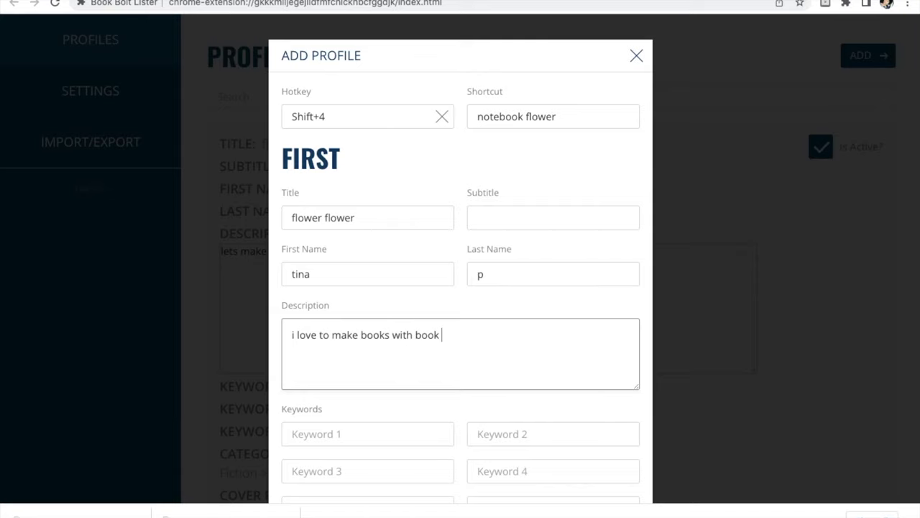
type("bolt")
Step: Fill in the profile's first four keywords as "book", "bolt", "flowers" and "look"
key("Tab")
type("book")
key("Tab")
type("bolt")
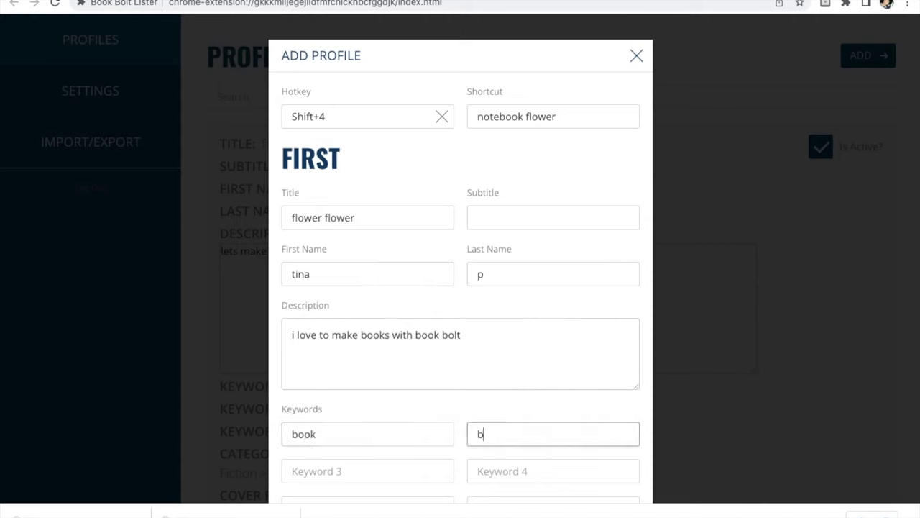
key("Tab")
type("flowers")
key("Tab")
type("look")
Step: Expand the Fiction category of the new profile and look through its subcategories
scroll(365, 231, "down", 1)
scroll(367, 236, "down", 5)
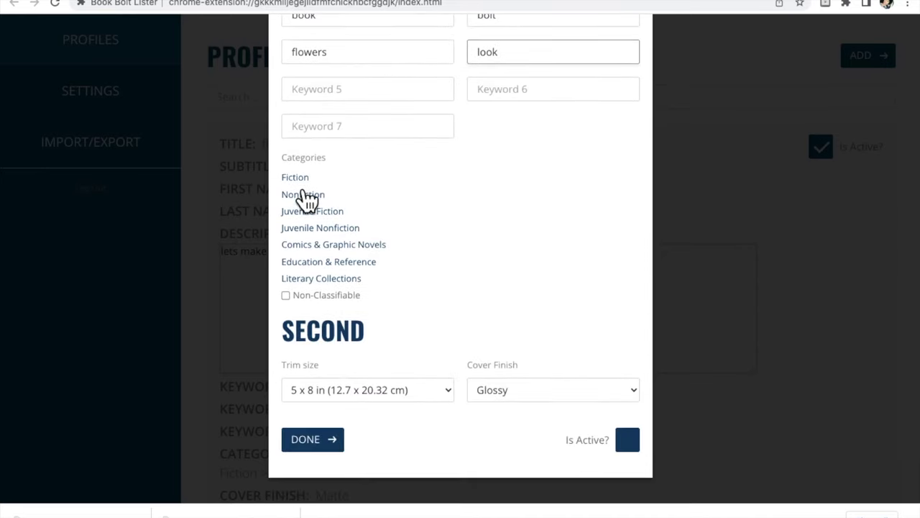
left_click(297, 178)
left_click(298, 194)
scroll(366, 308, "down", 7)
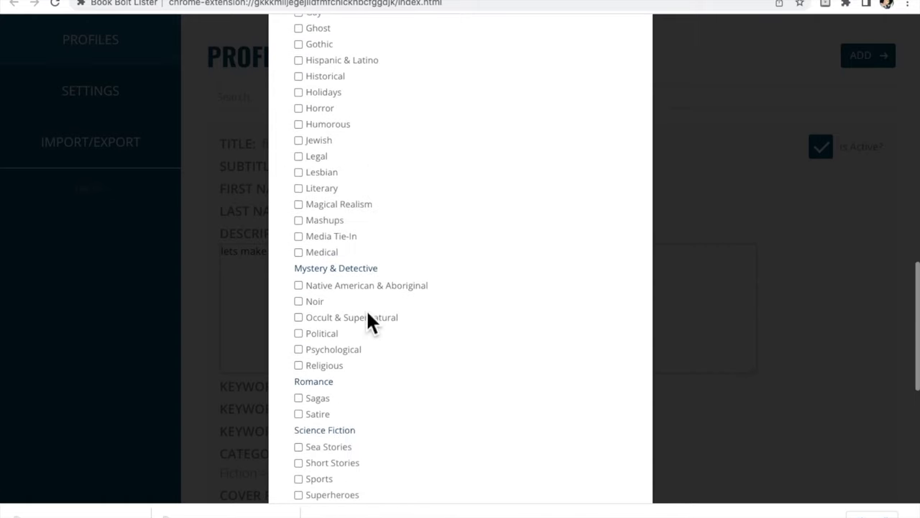
scroll(367, 314, "down", 3)
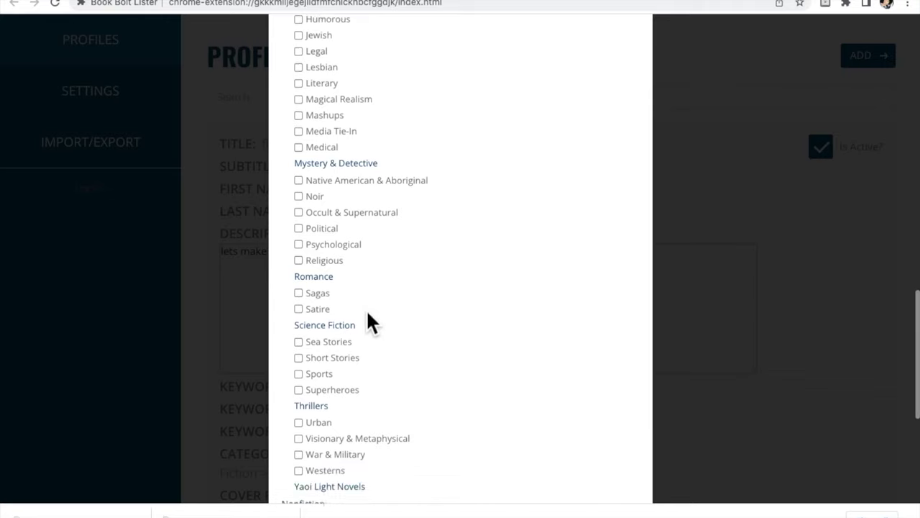
scroll(367, 314, "down", 3)
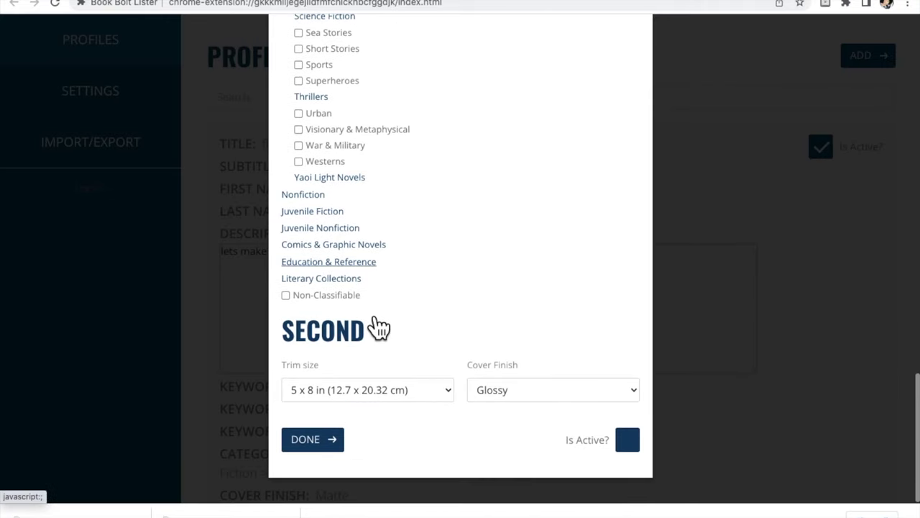
Step: Set the trim size to 6 x 9 in (15.24 x 22.86 cm), mark the profile as active, and save it
left_click(345, 394)
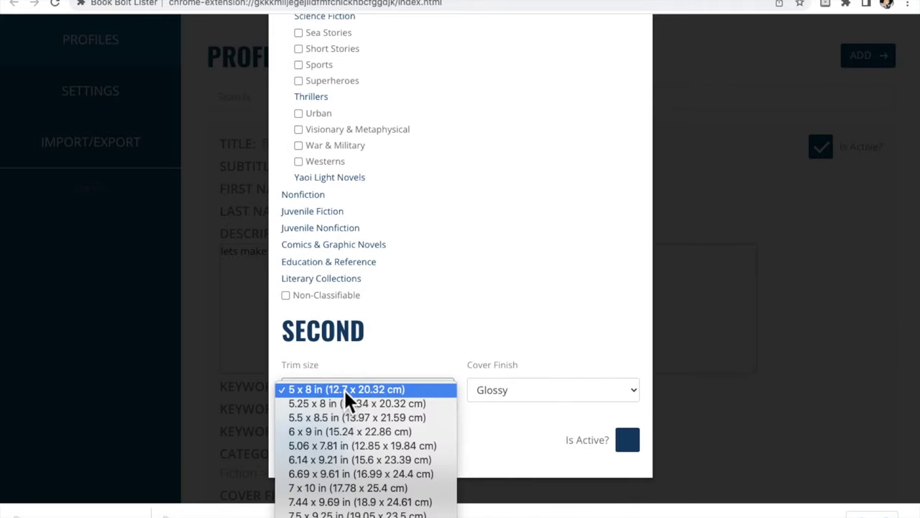
left_click(330, 430)
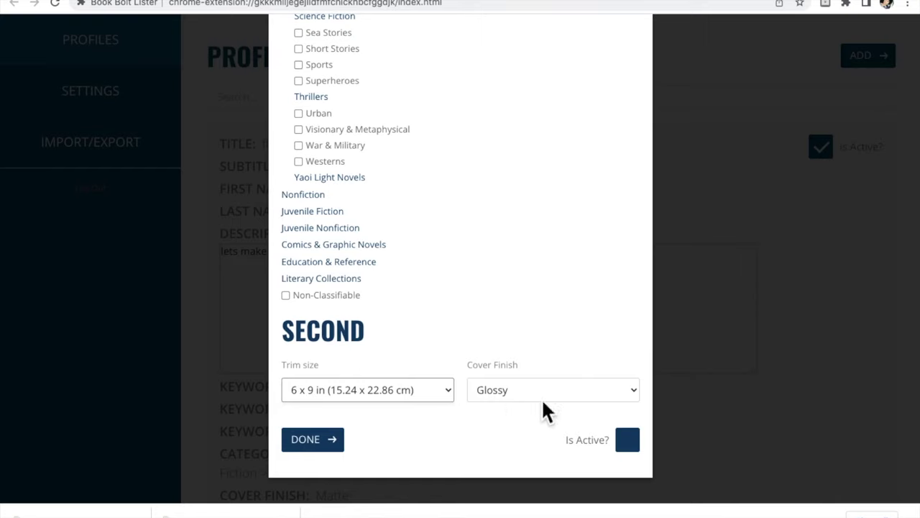
left_click(633, 447)
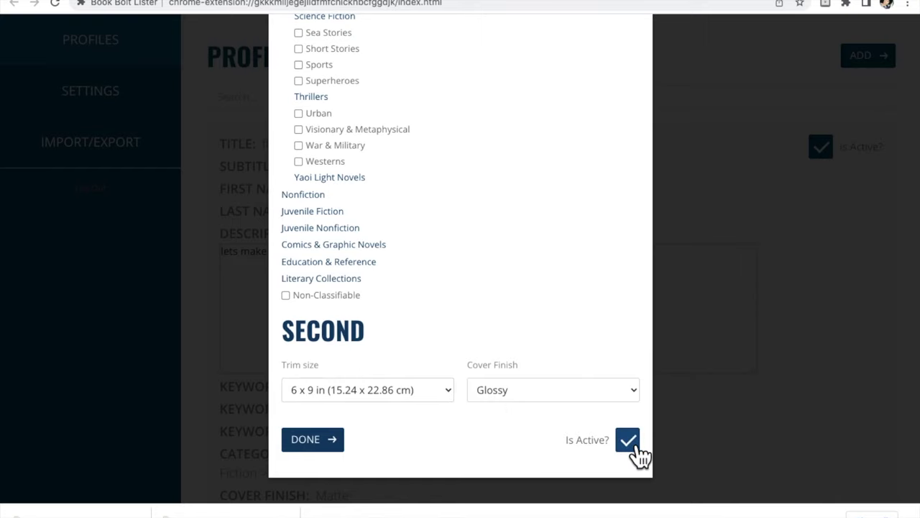
left_click(329, 448)
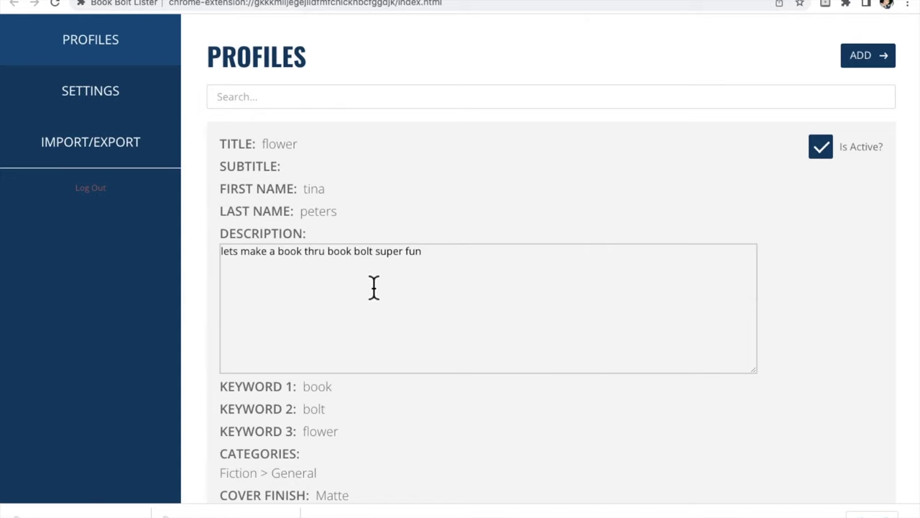
scroll(407, 180, "up", 1)
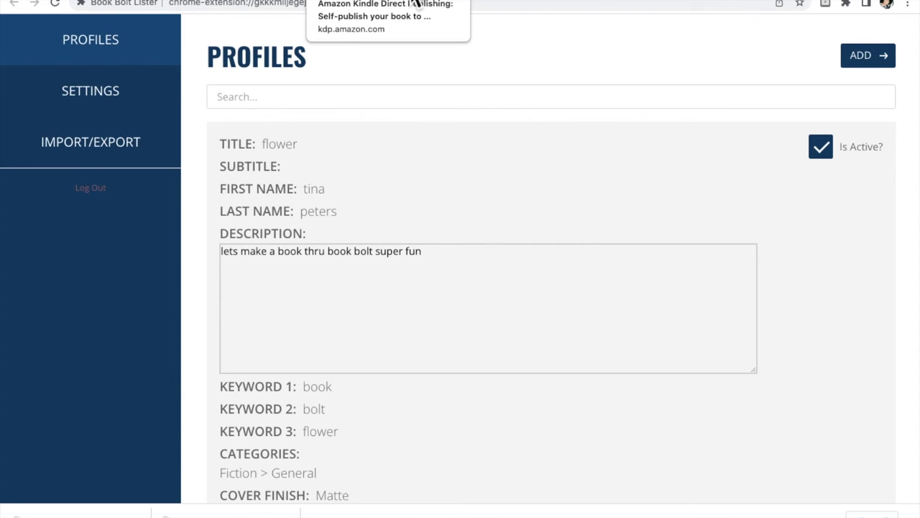
Step: Switch from the profile manager back to the Book Bolt keyword finder
left_click(123, 3)
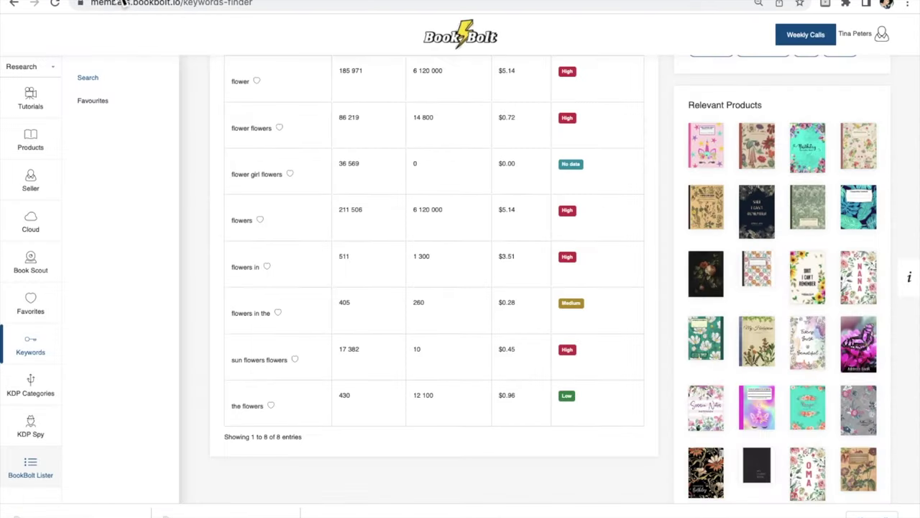
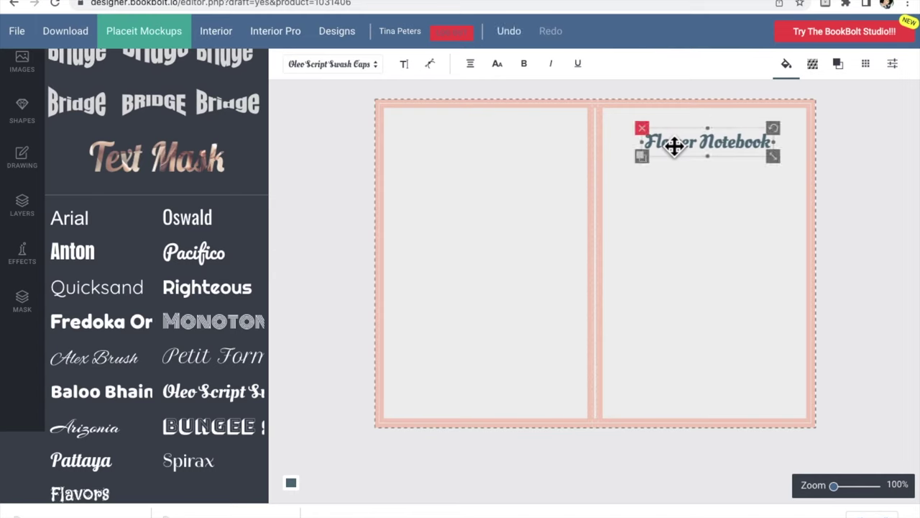
Step: Enlarge the "Flower Notebook" title so it spans nearly the full width of the front cover
mouse_move(776, 161)
left_mouse_down()
mouse_move(800, 181)
mouse_move(760, 158)
left_mouse_up()
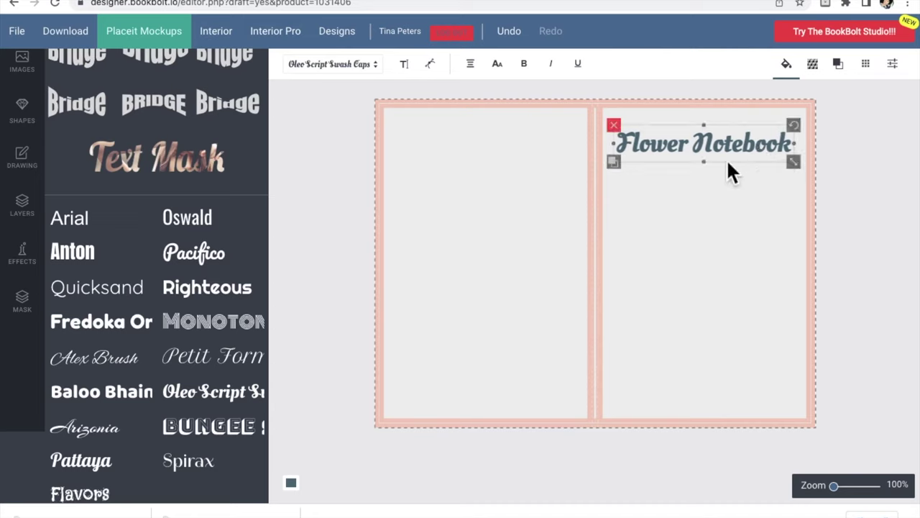
Step: Try a white #ffffff stroke color on the "Flower Notebook" title
left_click(789, 76)
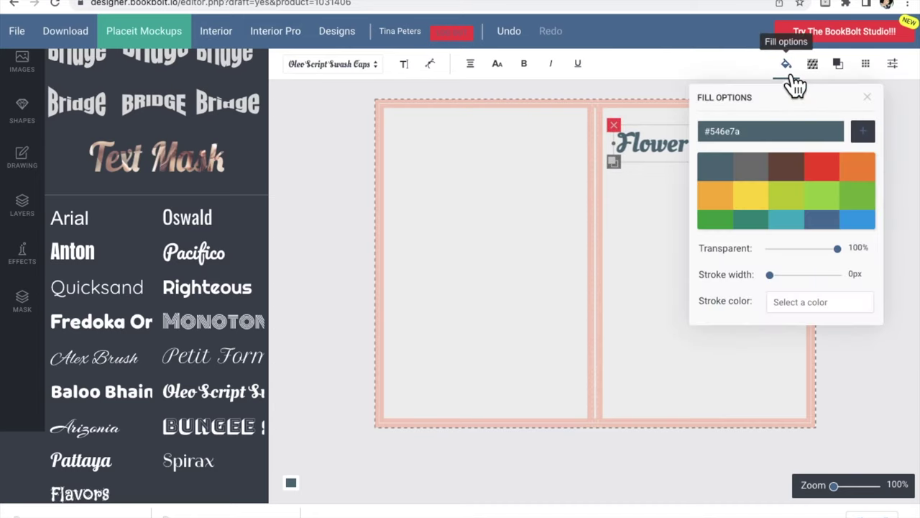
scroll(799, 184, "down", 2)
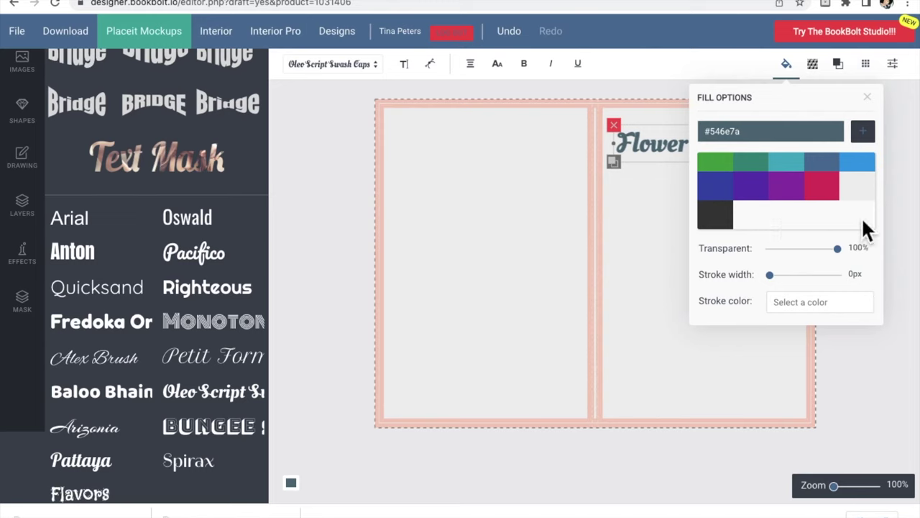
scroll(784, 212, "up", 2)
scroll(779, 213, "down", 2)
left_click(805, 304)
left_click(849, 432)
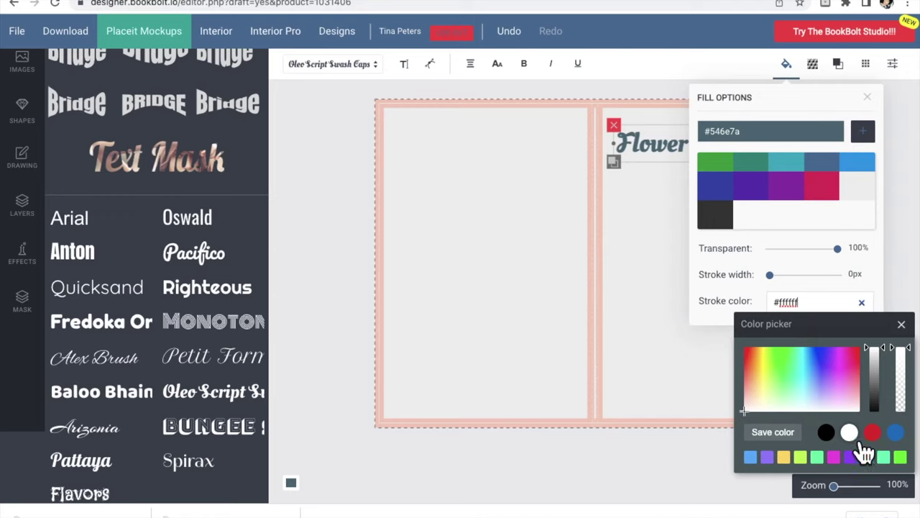
left_click(751, 431)
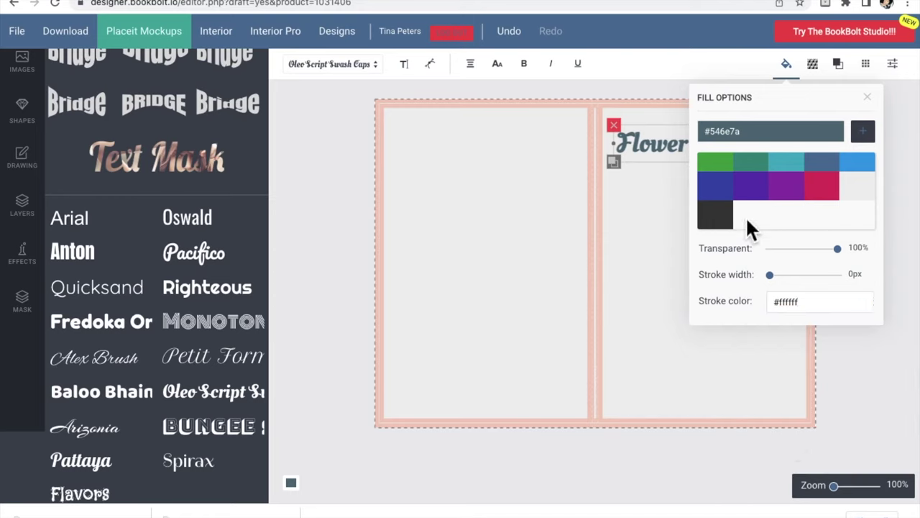
scroll(746, 216, "up", 3)
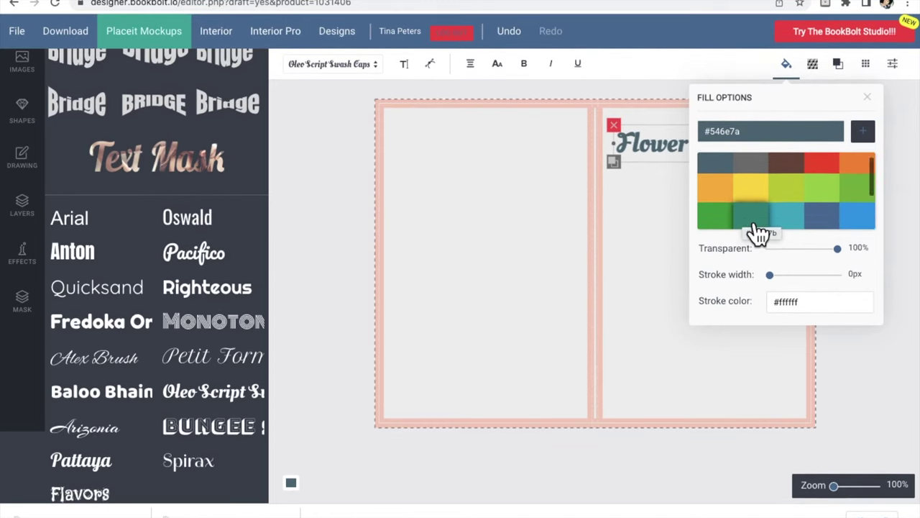
scroll(751, 227, "down", 2)
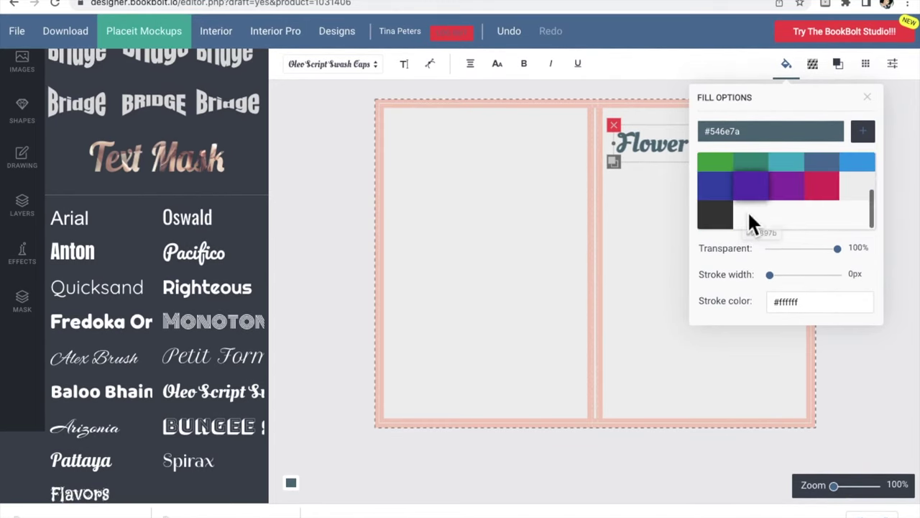
left_click(668, 197)
left_click(696, 152)
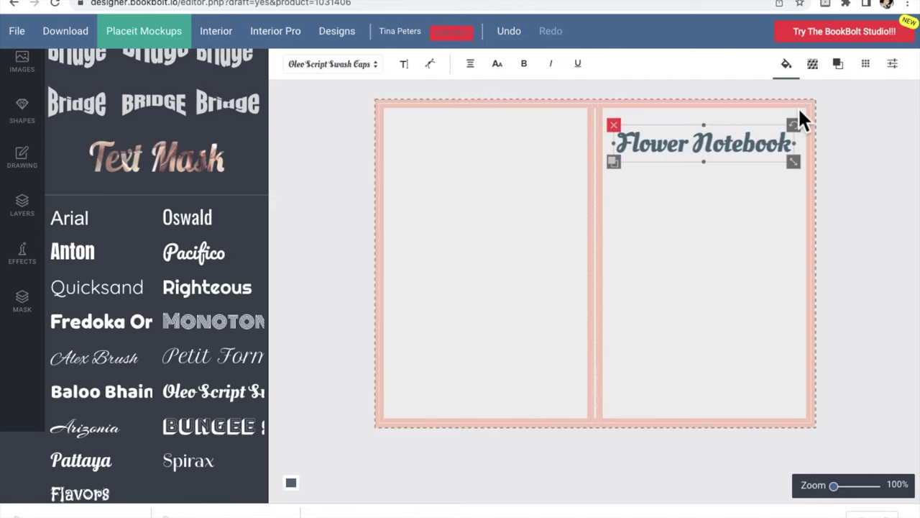
Step: Set the fill color of the "Flower Notebook" title to light gray #eeeeee
left_click(789, 69)
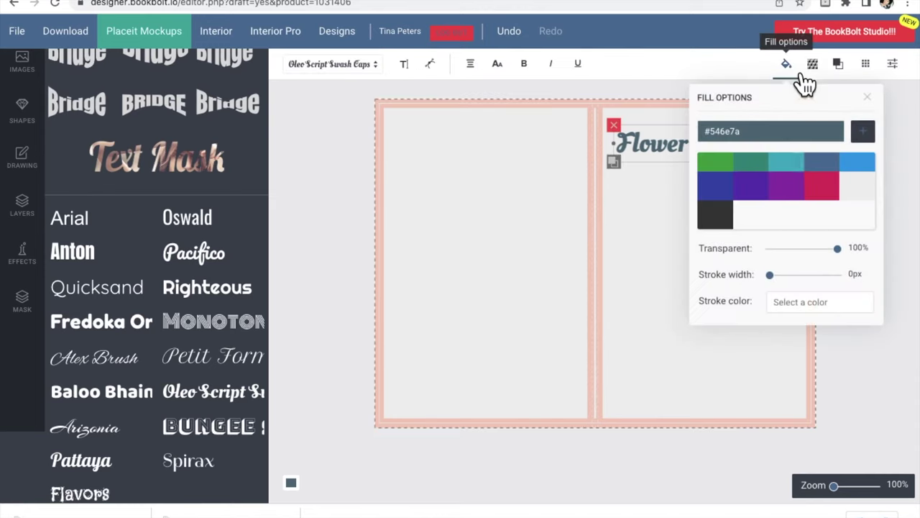
left_click(862, 193)
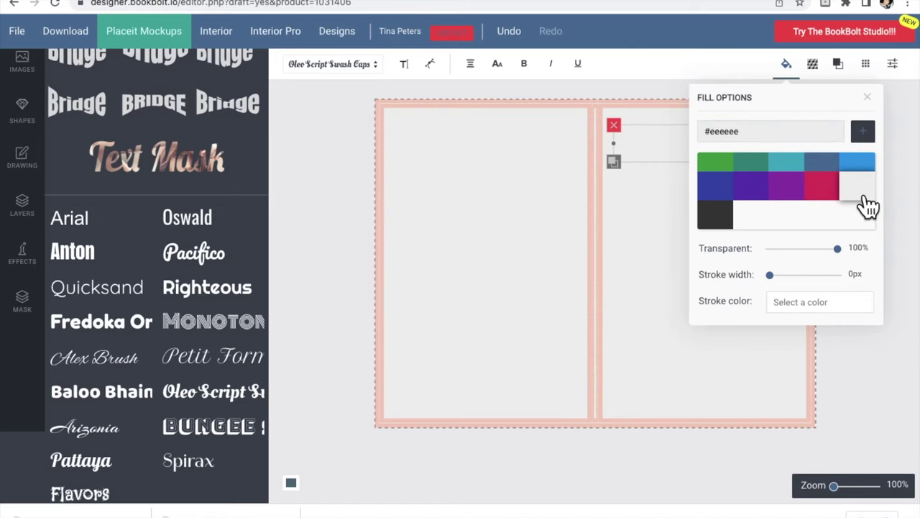
left_click(495, 268)
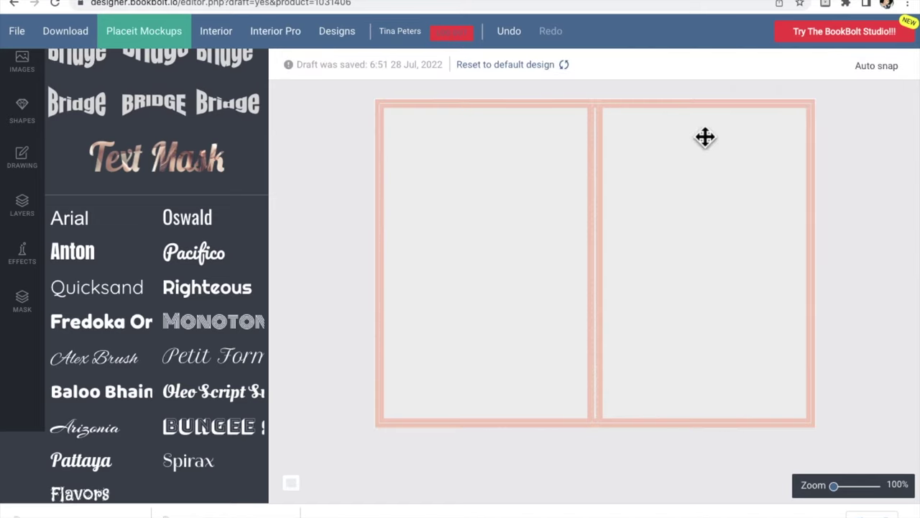
left_click(669, 165)
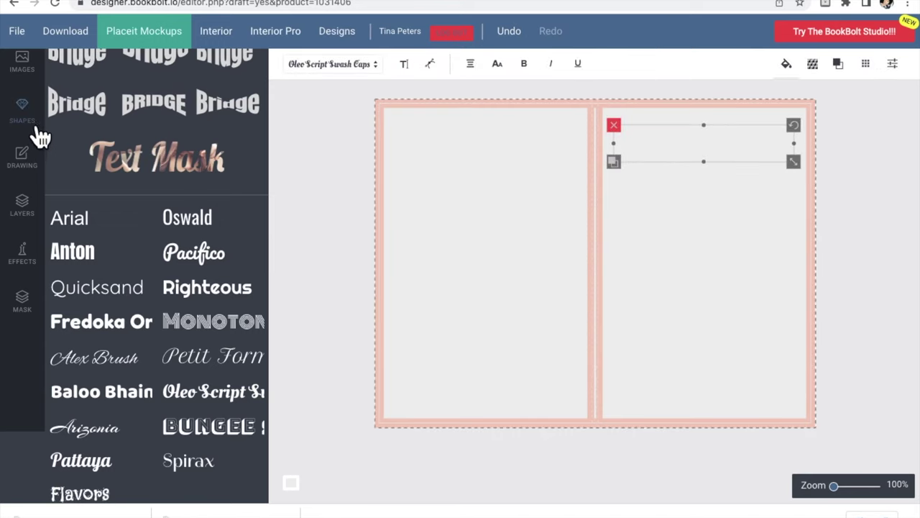
Step: Search the image resources for "flowers" and add the picture of assorted roses on black to the cover
scroll(41, 124, "up", 1)
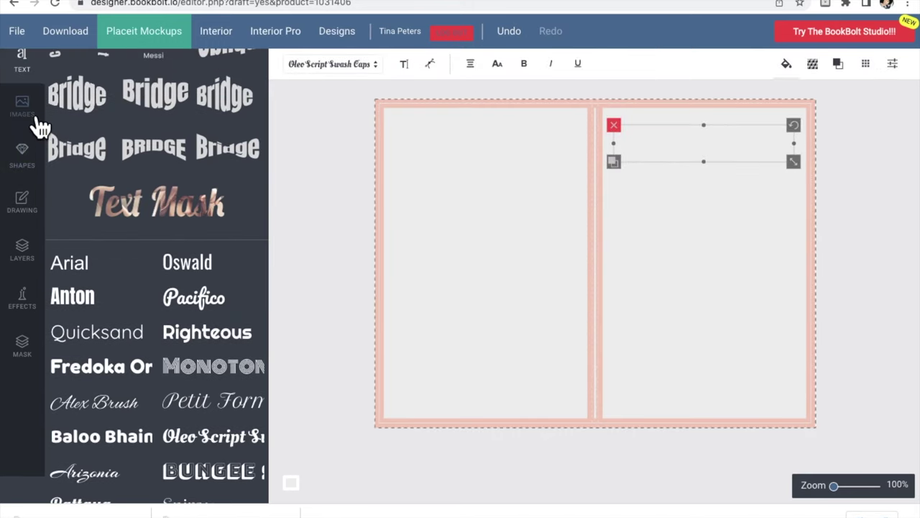
left_click(40, 124)
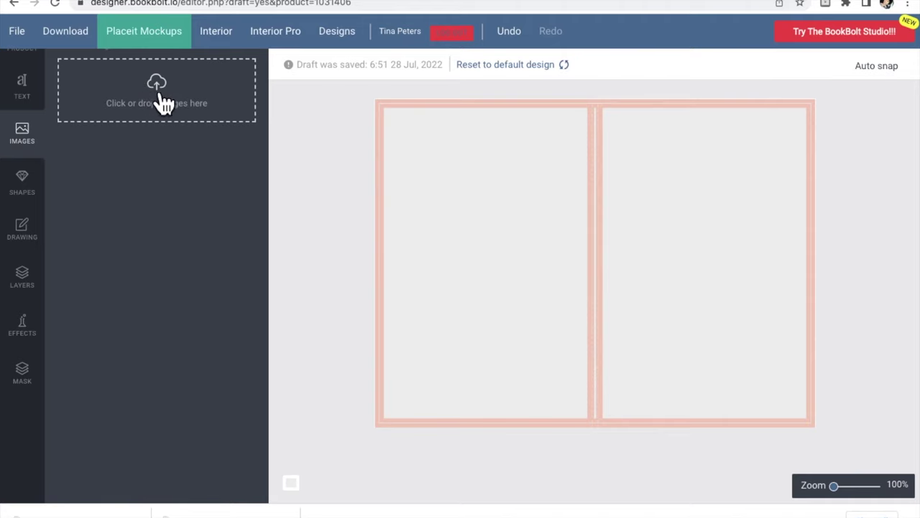
scroll(164, 107, "up", 1)
scroll(162, 106, "up", 1)
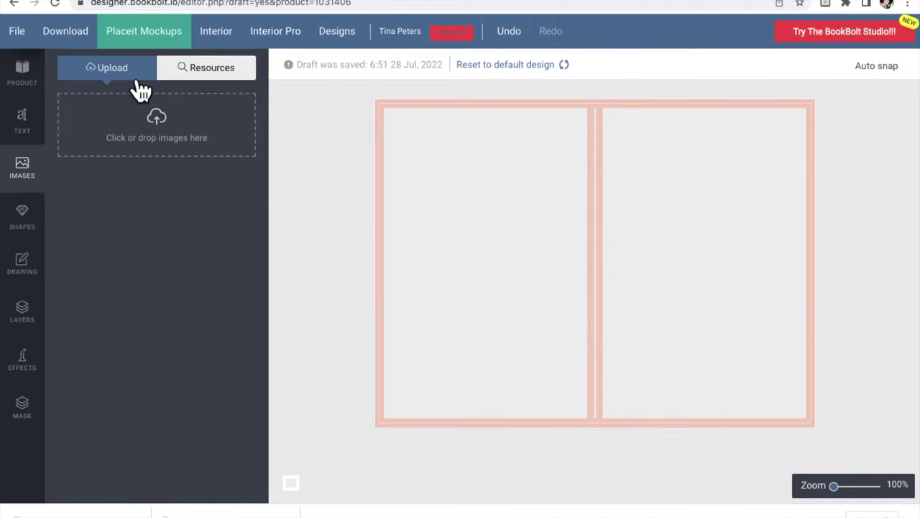
left_click(212, 72)
type("flo")
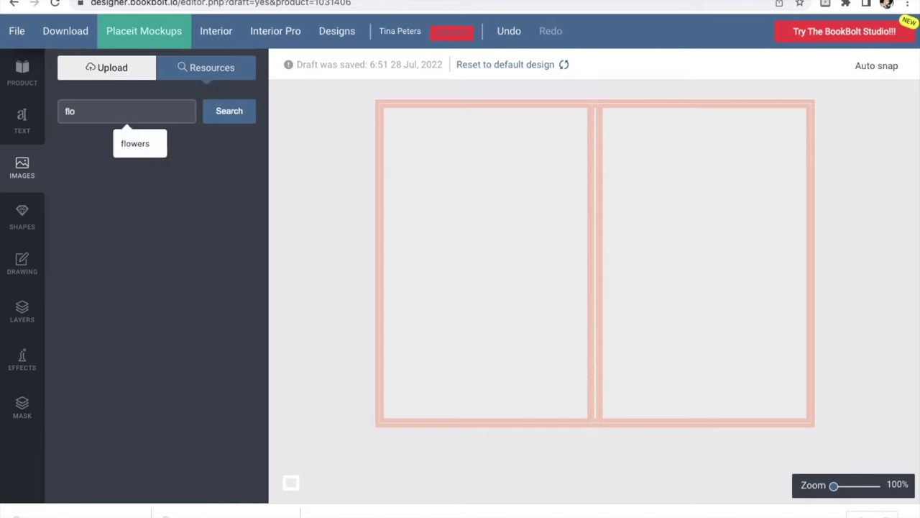
type("wers")
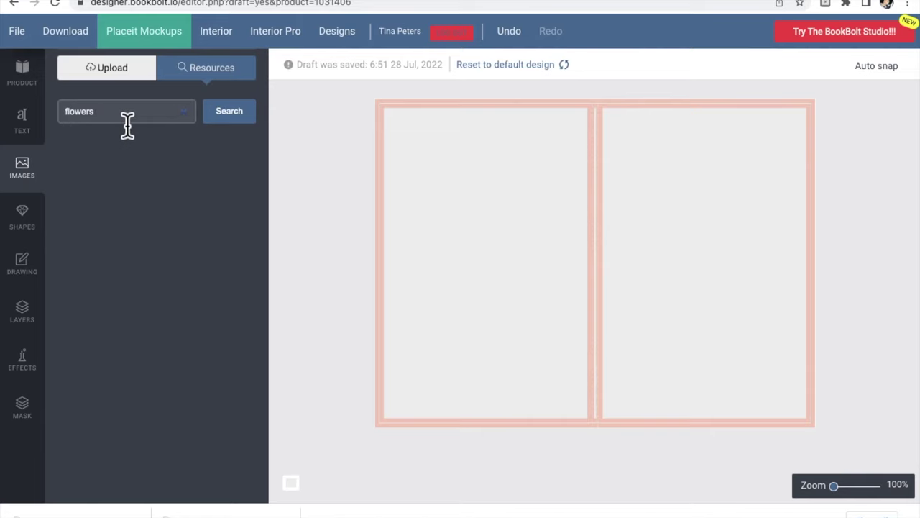
left_click(234, 127)
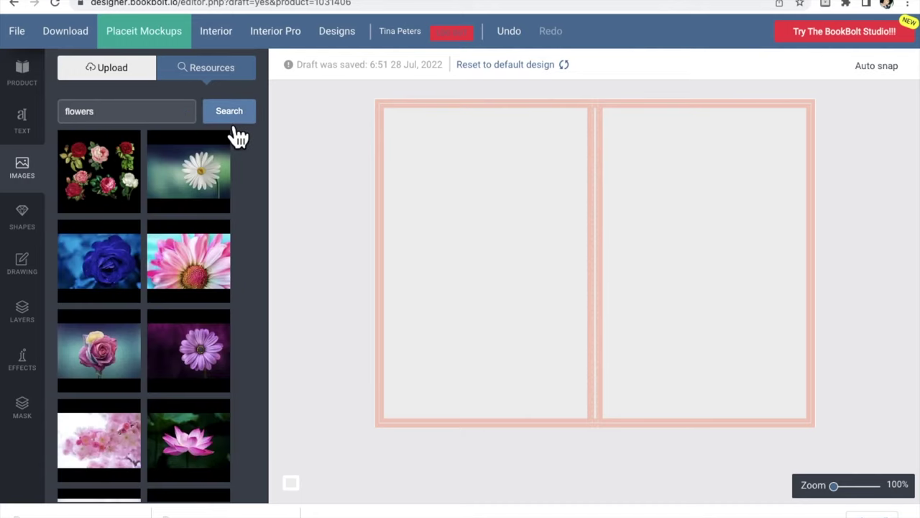
left_click(122, 165)
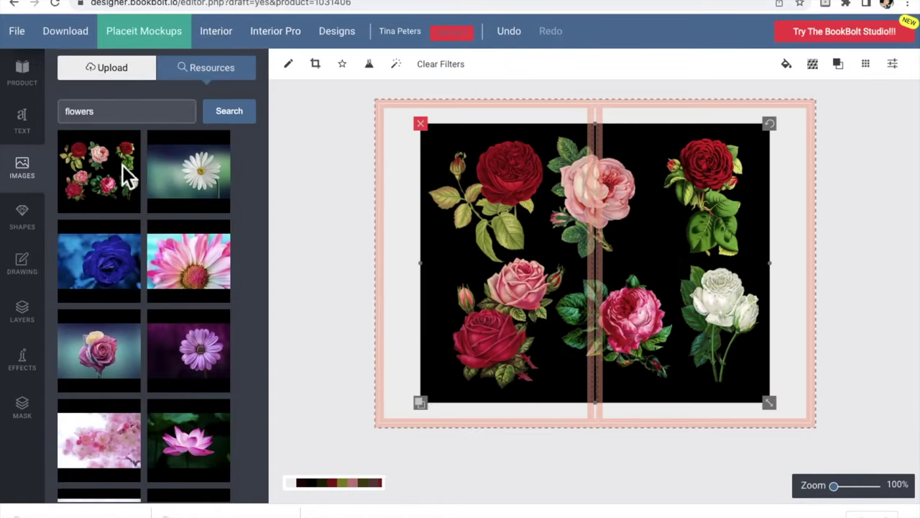
Step: Shift the roses image down to uncover the title area and bring the "Flower Notebook" title forward above it
left_click_drag(697, 165, 701, 193)
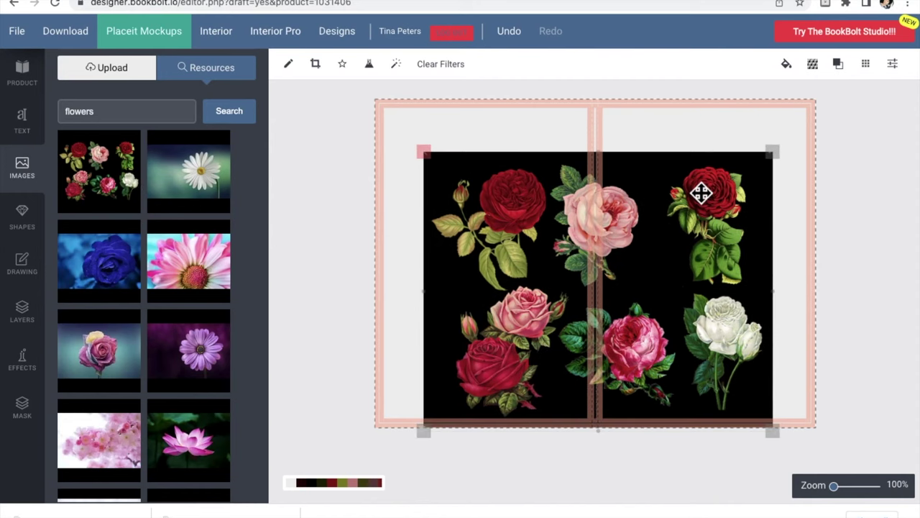
left_click(712, 146)
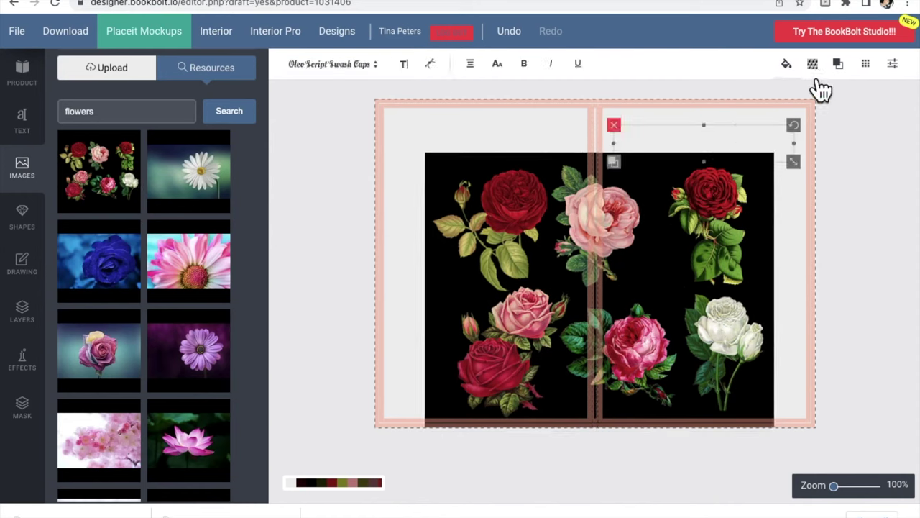
left_click(847, 74)
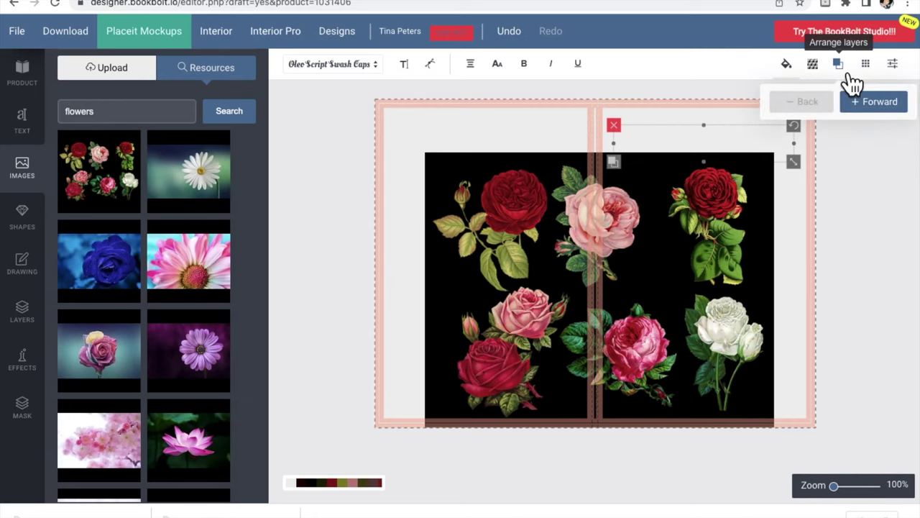
left_click(879, 102)
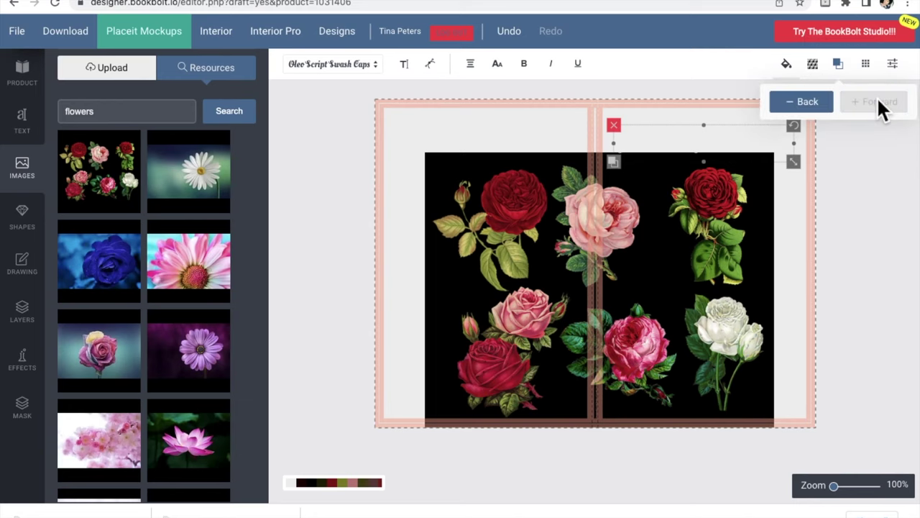
Step: Reposition and stretch the roses image until it fills the whole back and front cover, including the outer margins
left_click_drag(664, 220, 674, 189)
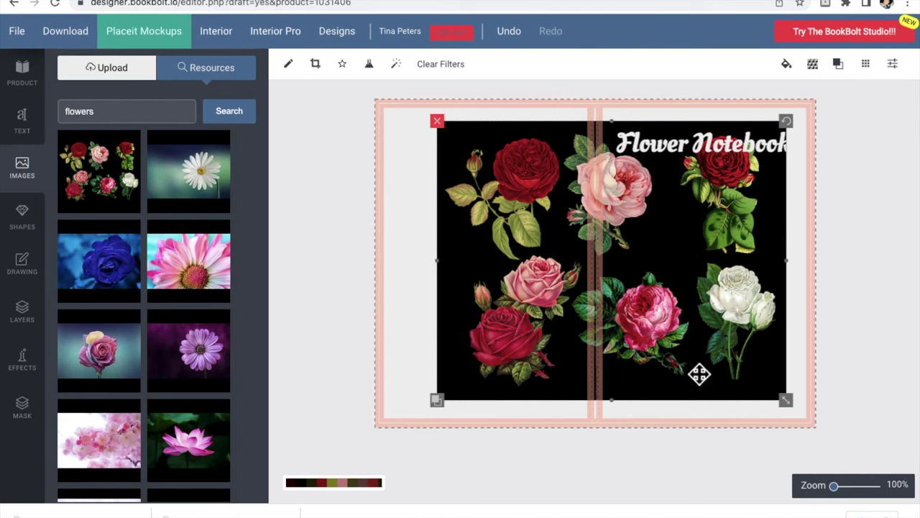
left_click_drag(791, 402, 813, 425)
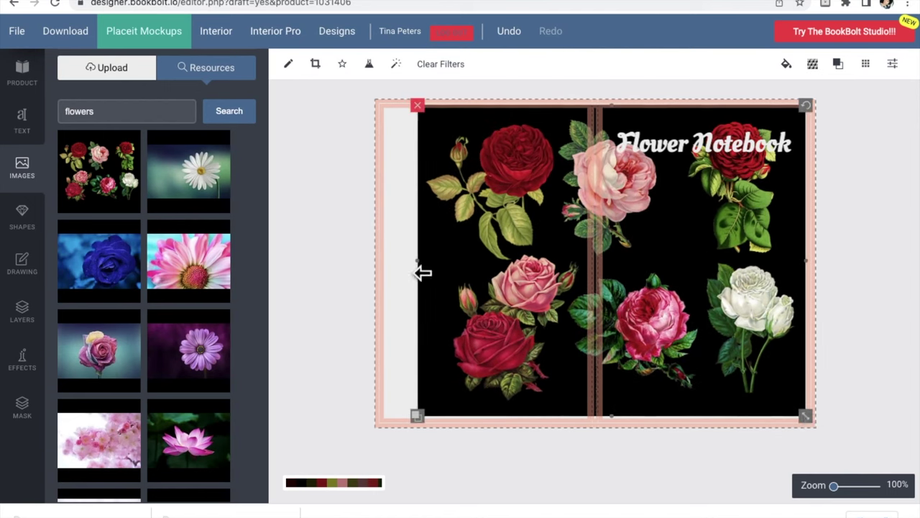
left_click_drag(422, 272, 391, 275)
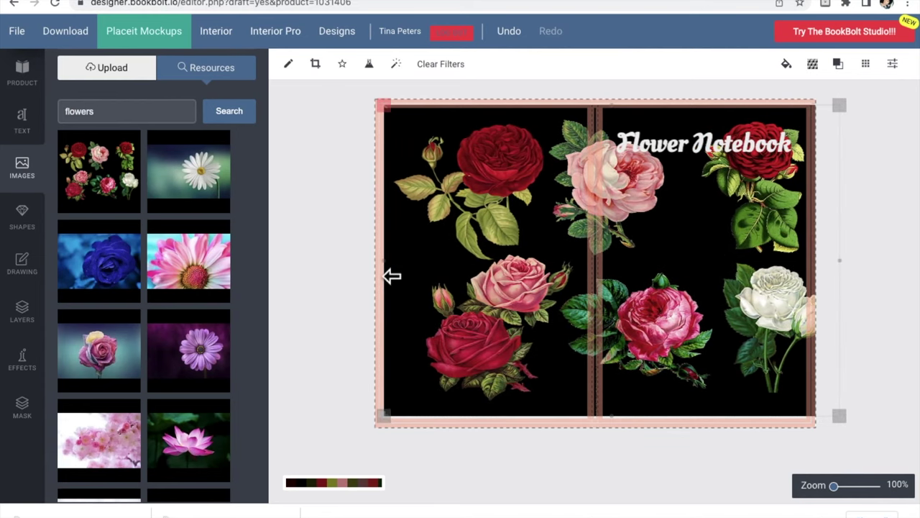
left_click_drag(391, 276, 391, 275)
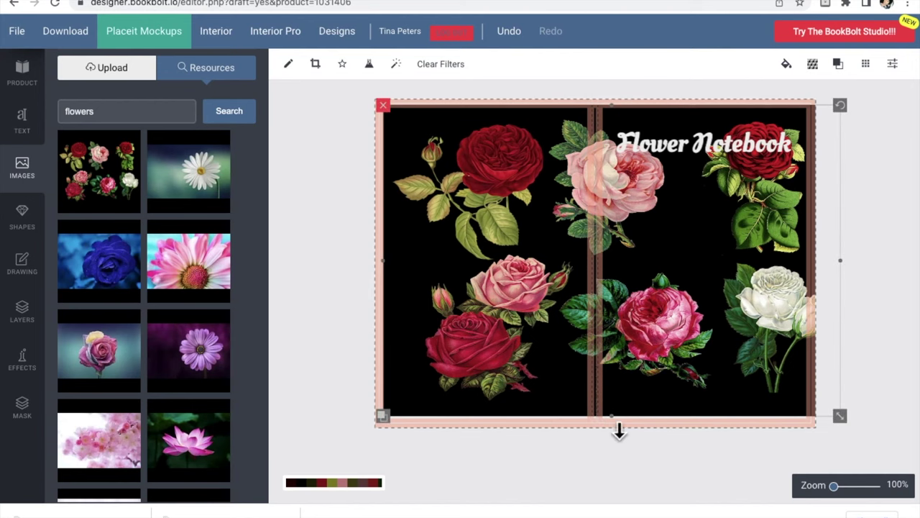
left_click_drag(620, 427, 616, 438)
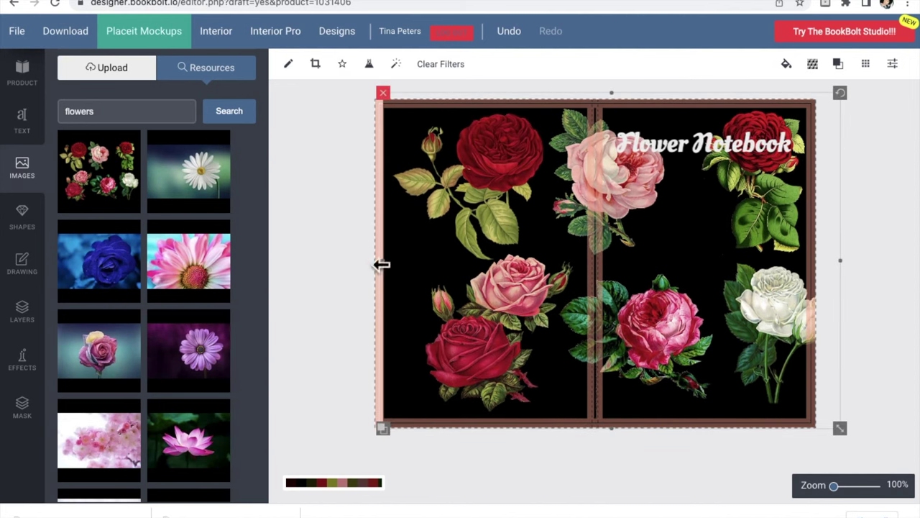
left_click_drag(387, 269, 380, 269)
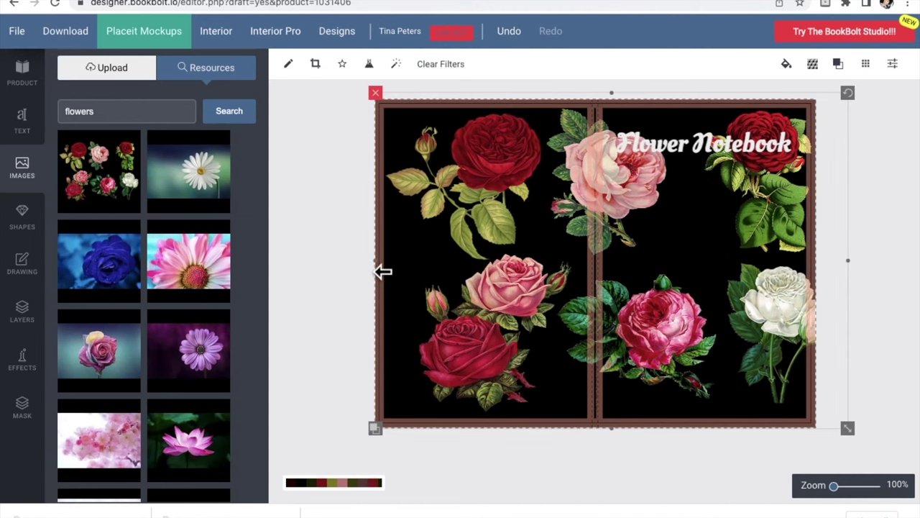
Step: Move the "Flower Notebook" title down between the rows of roses on the front cover and shrink it
left_click(733, 156)
left_click_drag(732, 158, 724, 230)
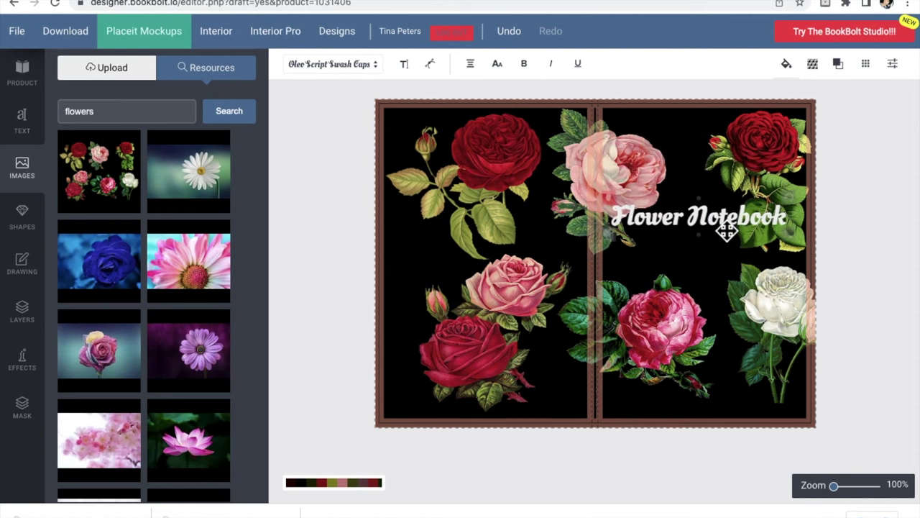
left_click_drag(797, 247, 776, 240)
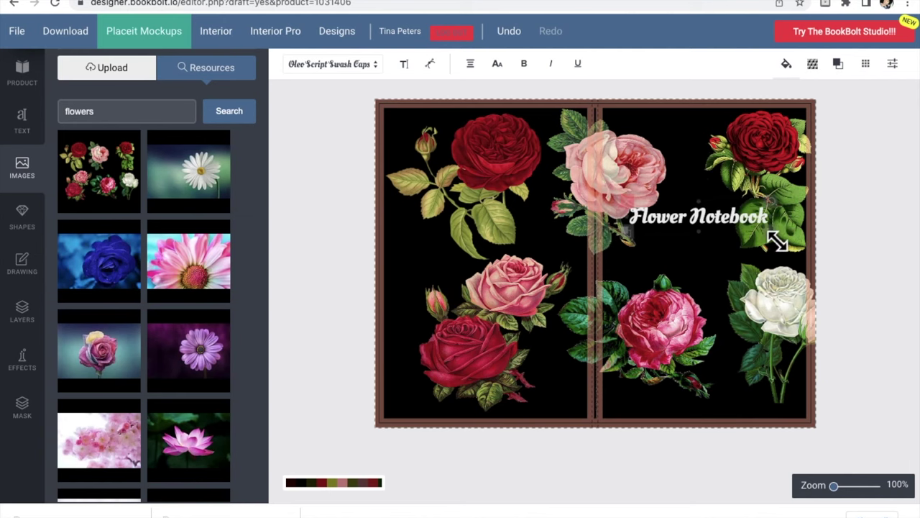
Step: Open the shapes library and look through the available shapes down to the end of the list
left_click(35, 228)
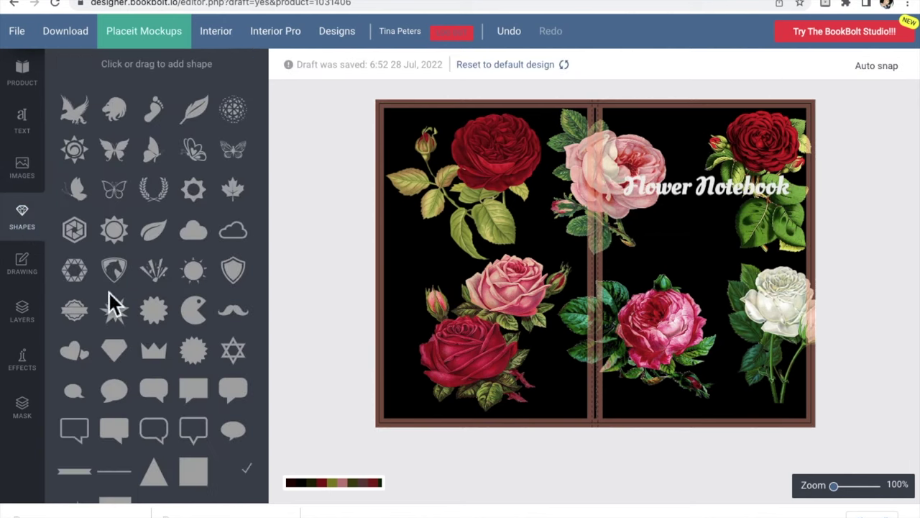
scroll(156, 375, "down", 1)
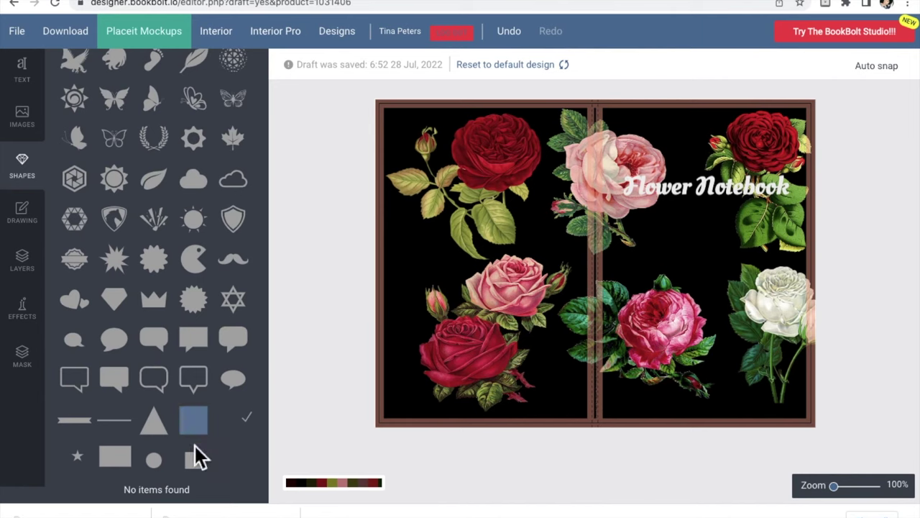
Step: Add a rectangle shape, stretch it into a wide banner and position it over the "Flower Notebook" title on the front cover
left_click(128, 464)
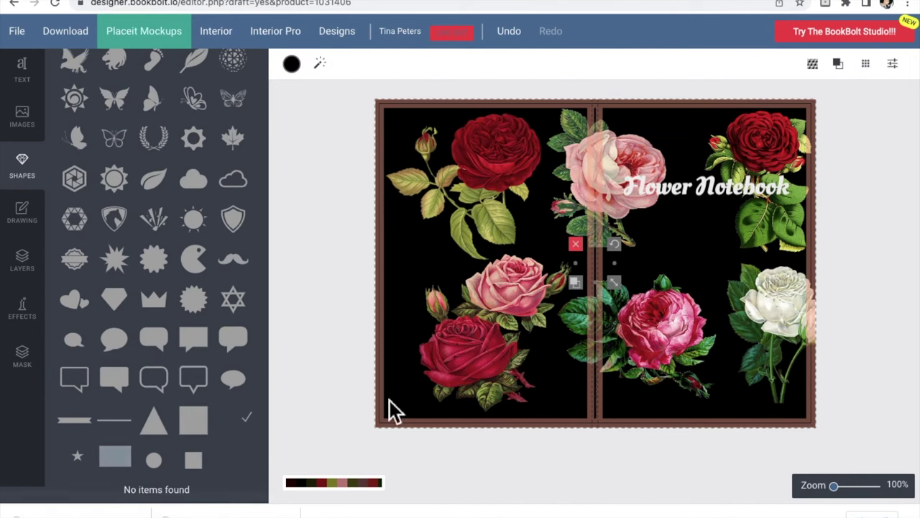
left_click_drag(612, 286, 686, 299)
left_click_drag(604, 213, 791, 191)
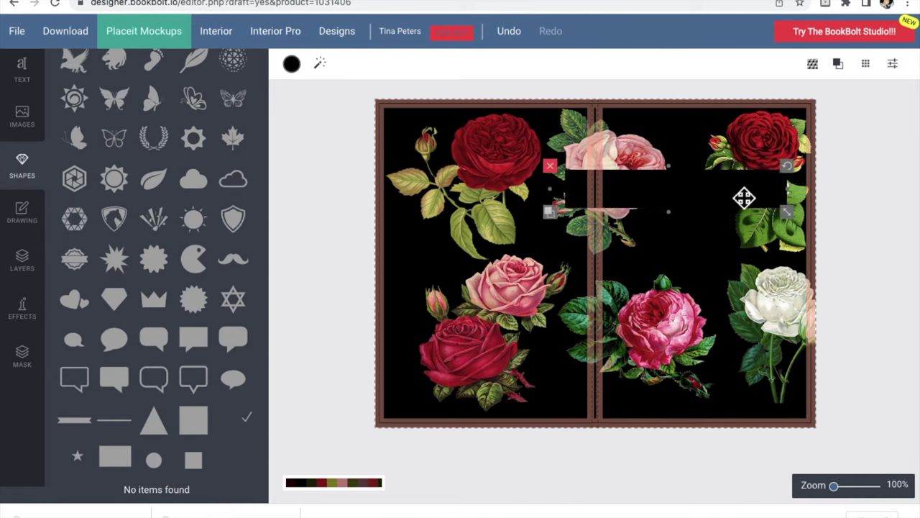
left_click_drag(797, 196, 781, 195)
left_click_drag(723, 199, 752, 196)
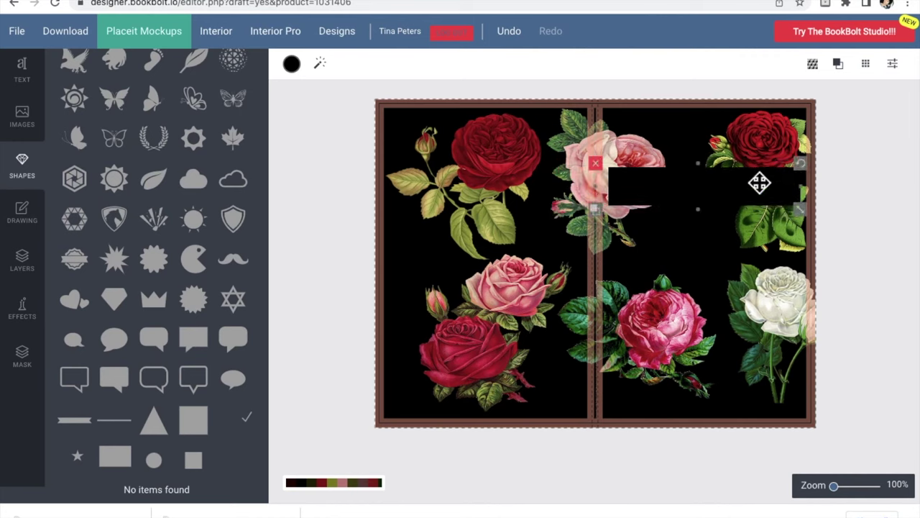
Step: Fill the title banner rectangle with the light green colour #a0ce4e
left_click(828, 76)
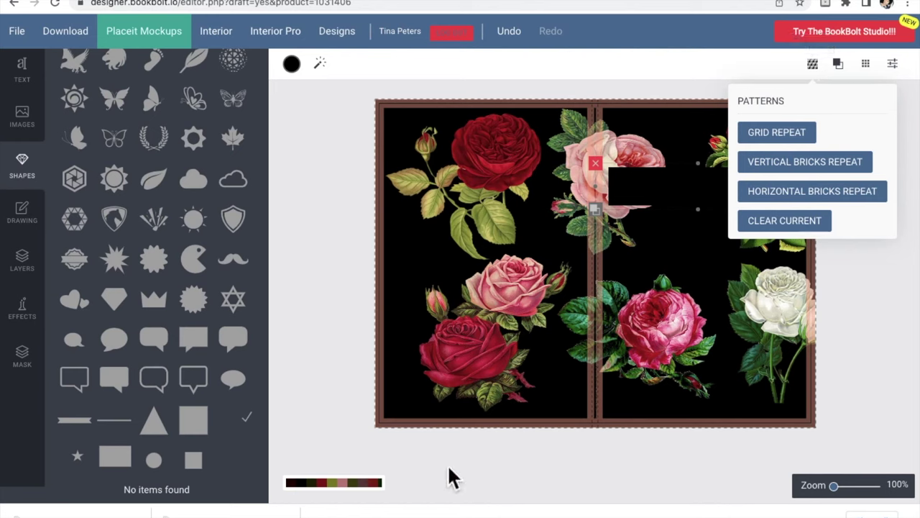
left_click(293, 70)
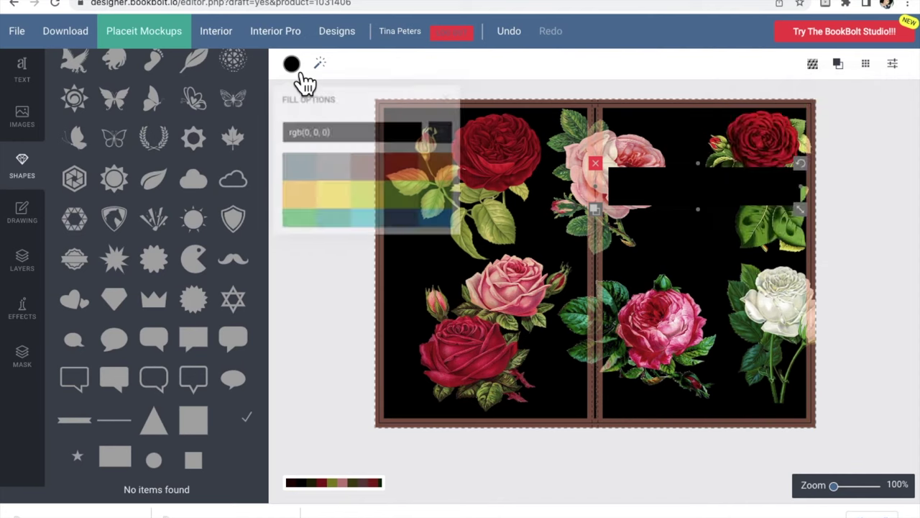
scroll(345, 198, "down", 3)
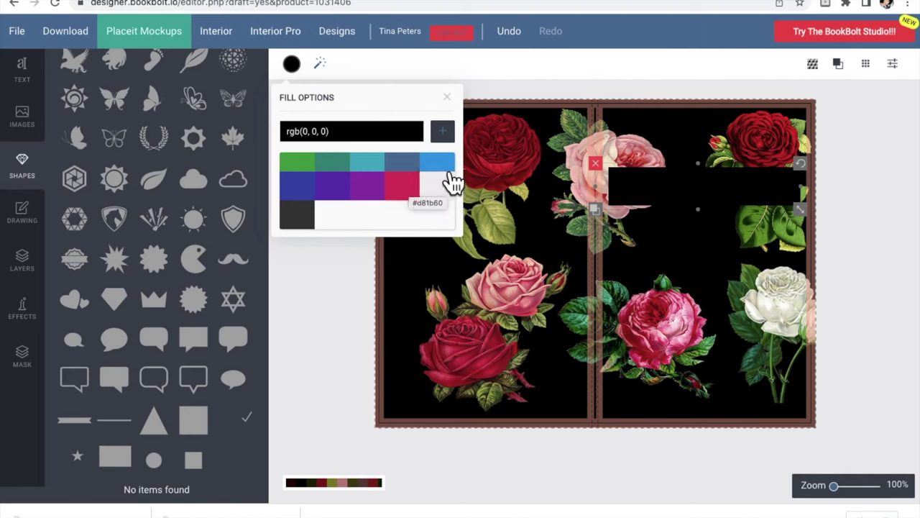
scroll(306, 179, "up", 2)
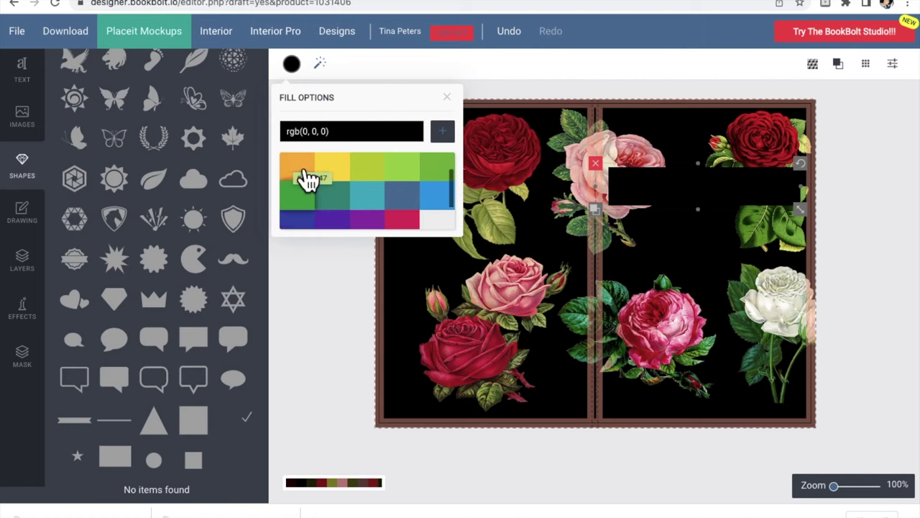
left_click(409, 200)
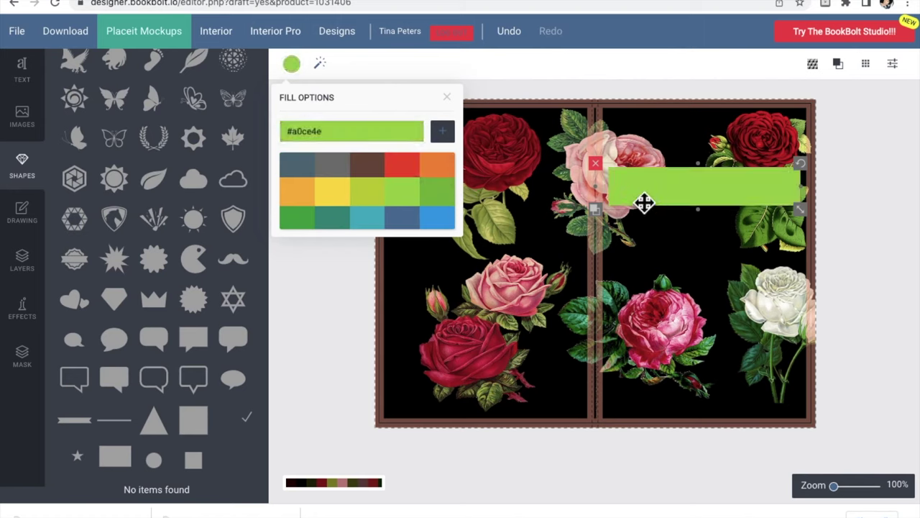
Step: Send the green rectangle back one layer so it sits behind the "Flower Notebook" title
left_click(840, 66)
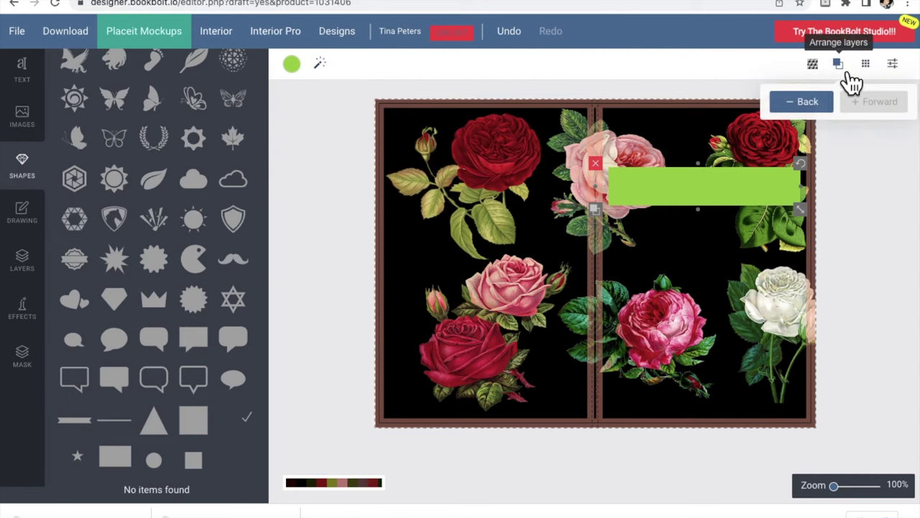
left_click(817, 108)
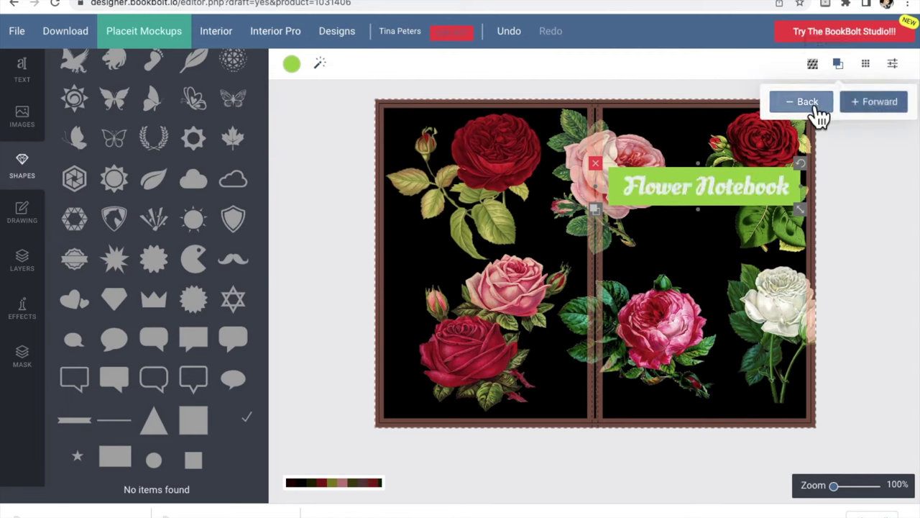
left_click(720, 278)
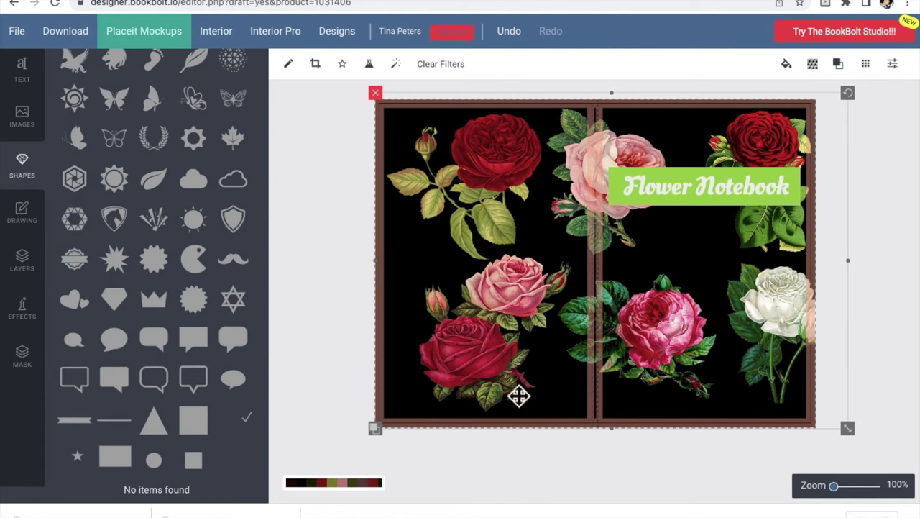
Step: View the free drawing options and the list of layers in the cover design
left_click(36, 224)
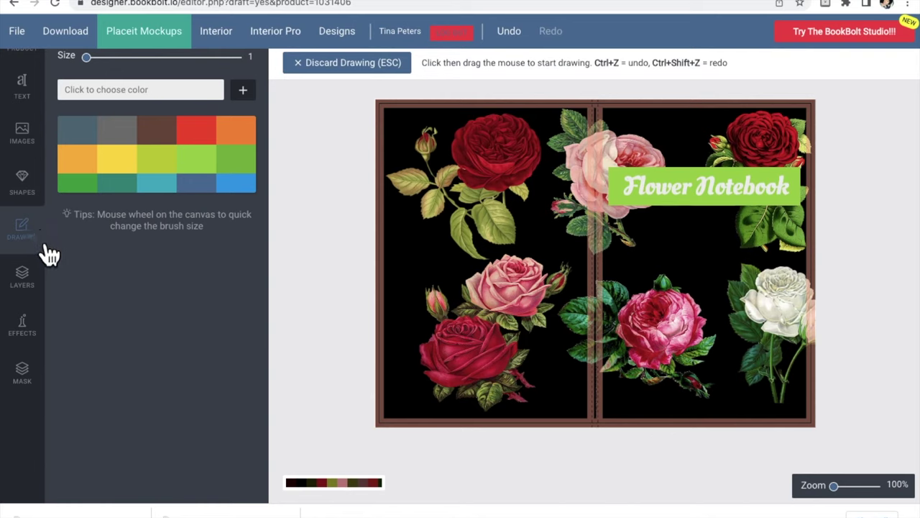
scroll(107, 245, "up", 1)
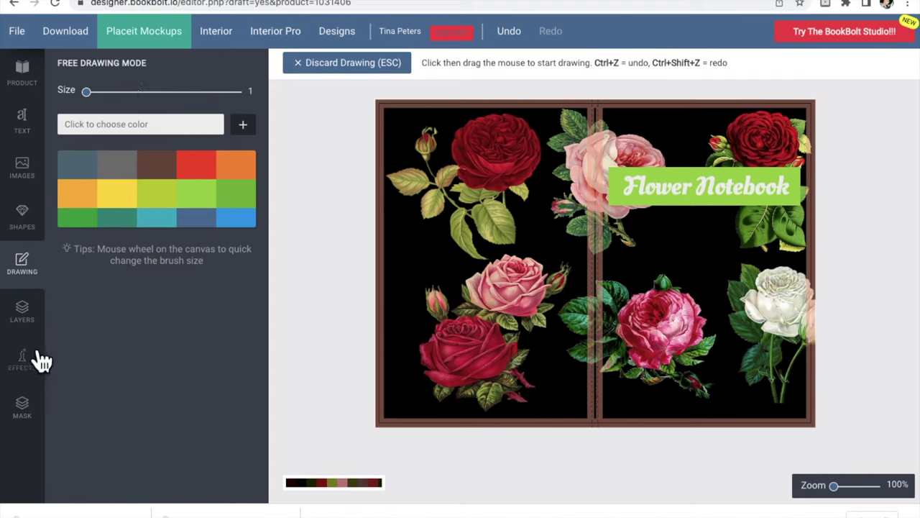
left_click(43, 327)
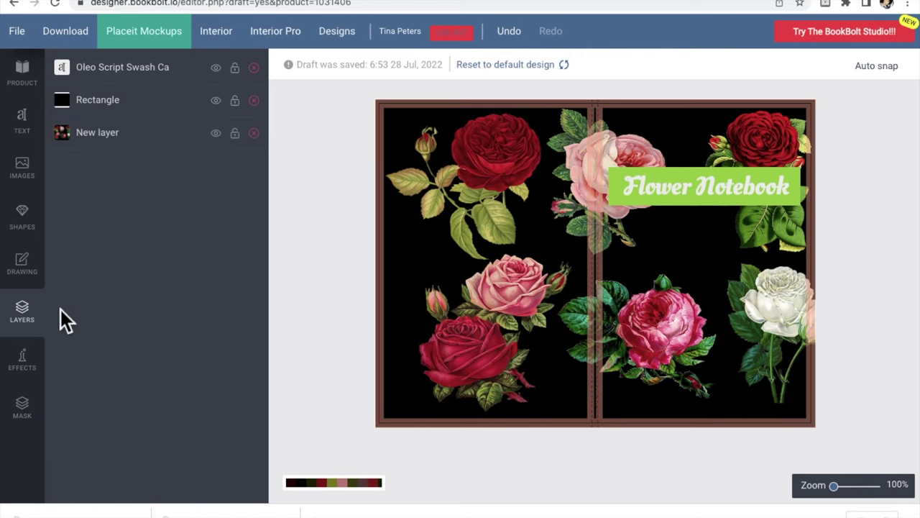
Step: Try a dark scratched texture effect over the whole cover, undo it, and view the mask options
left_click(39, 366)
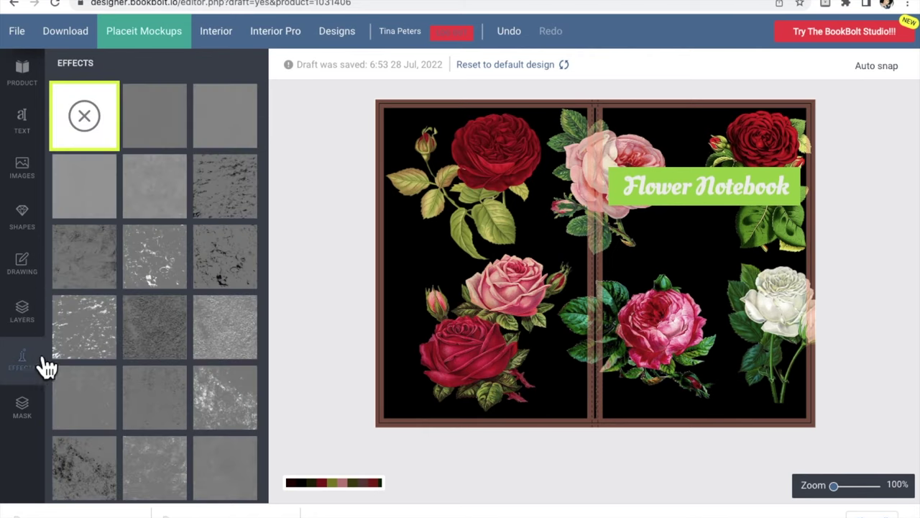
left_click(215, 214)
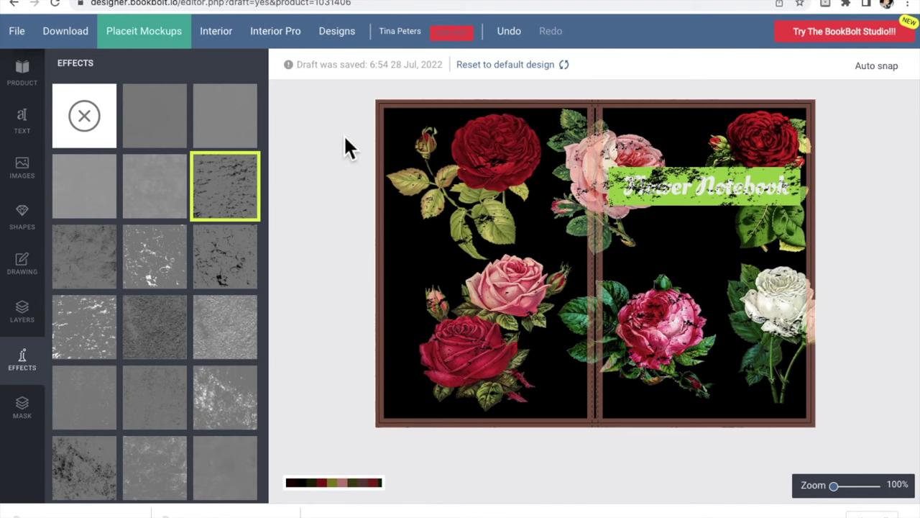
scroll(148, 341, "down", 1)
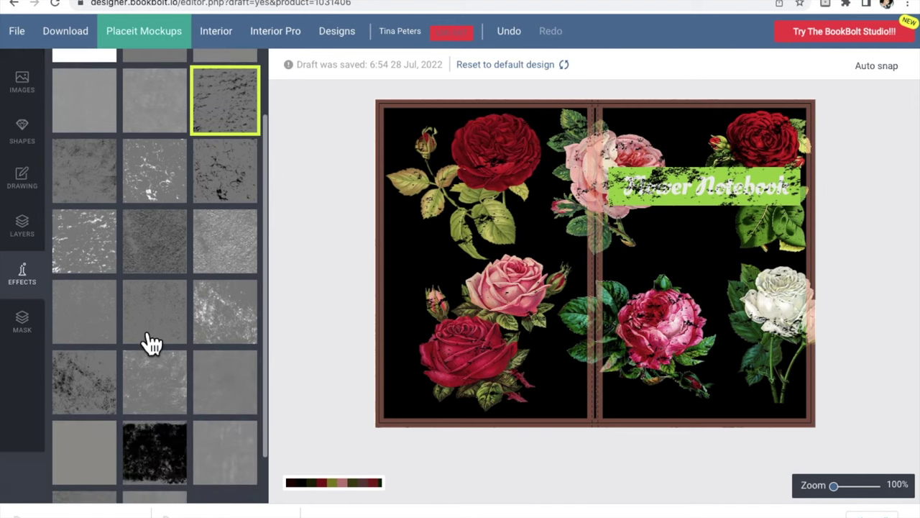
scroll(151, 344, "up", 1)
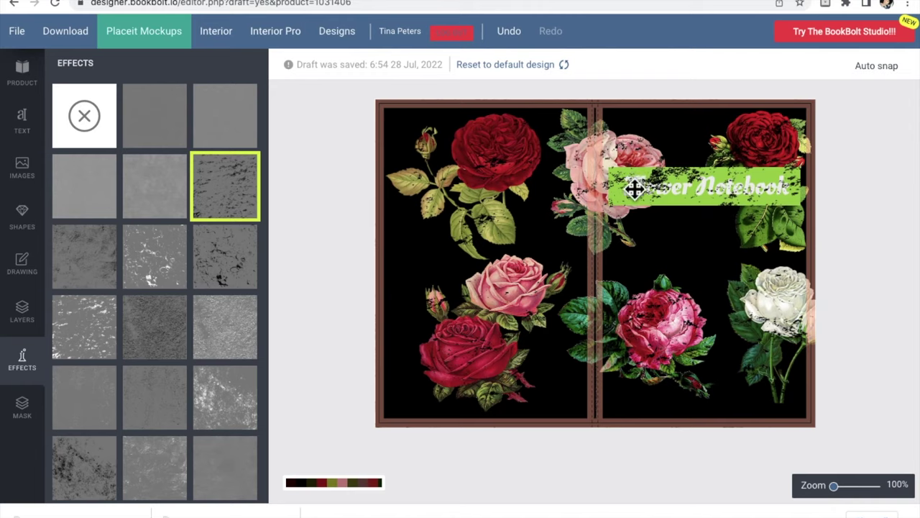
left_click(516, 32)
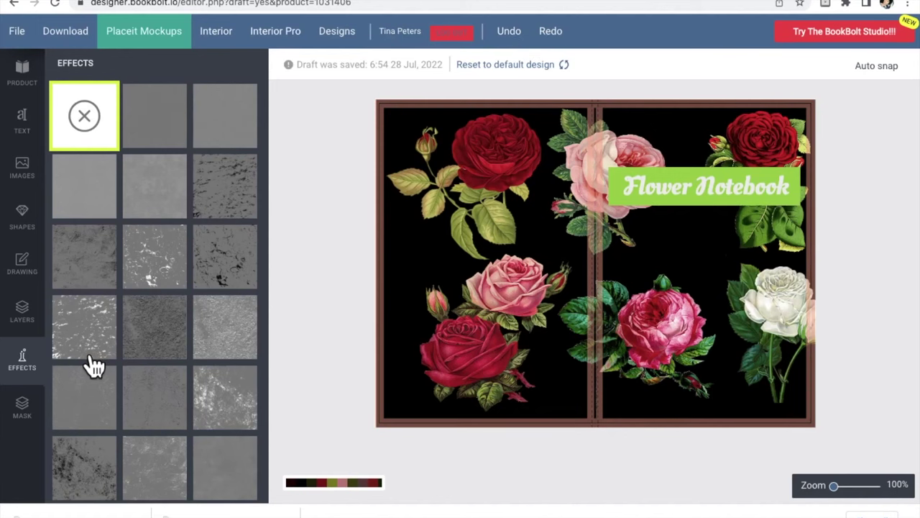
left_click(36, 429)
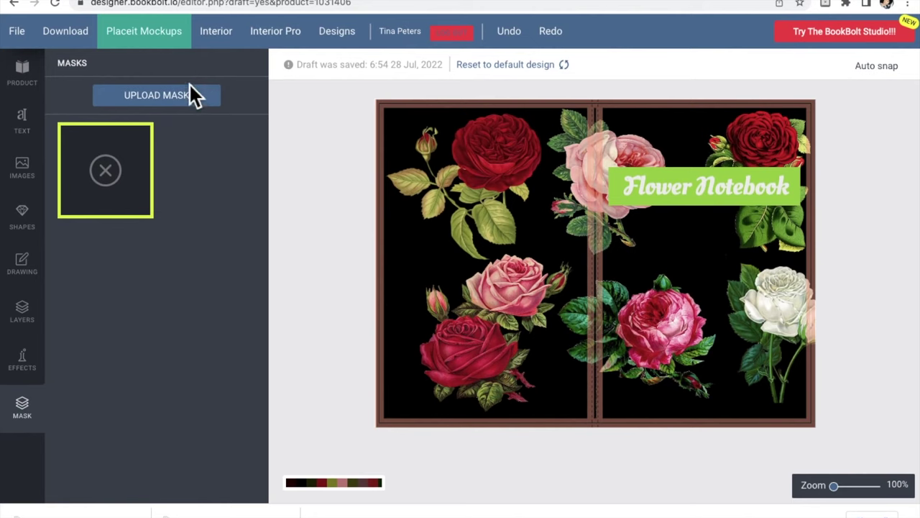
Step: Open the Interior Generator and set it to Bleed, Paperback 6 x 9, with a page count of 75
left_click(220, 36)
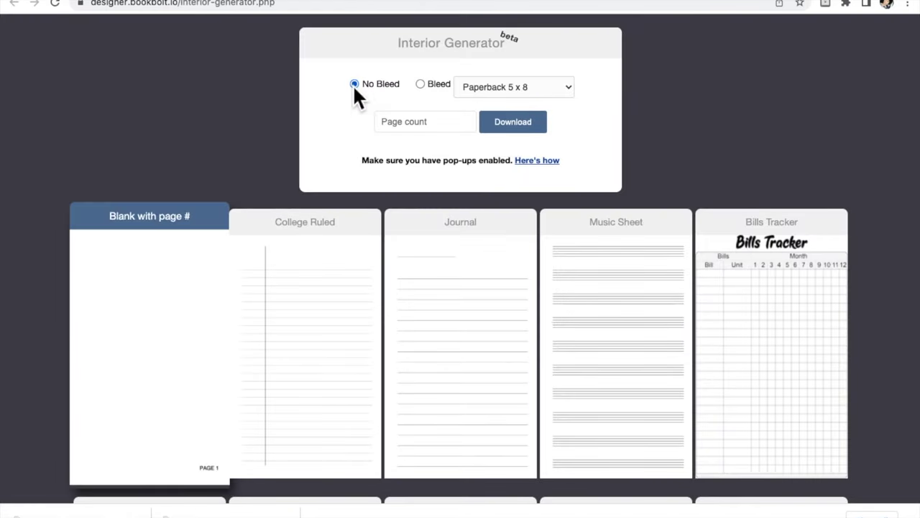
left_click(420, 85)
left_click(492, 89)
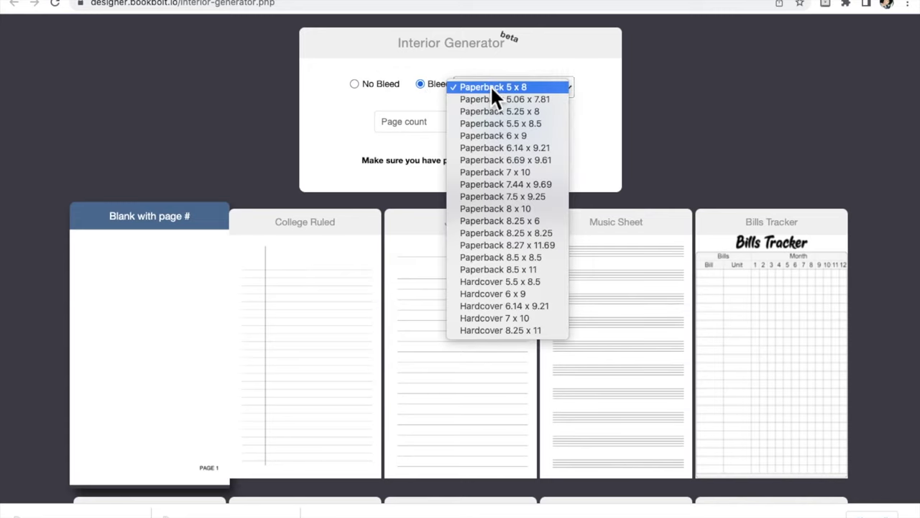
left_click(493, 137)
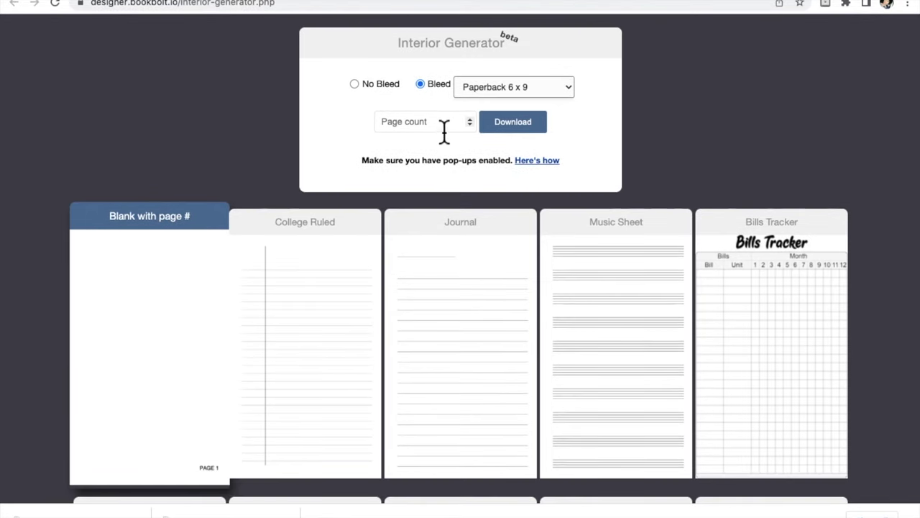
left_click(415, 132)
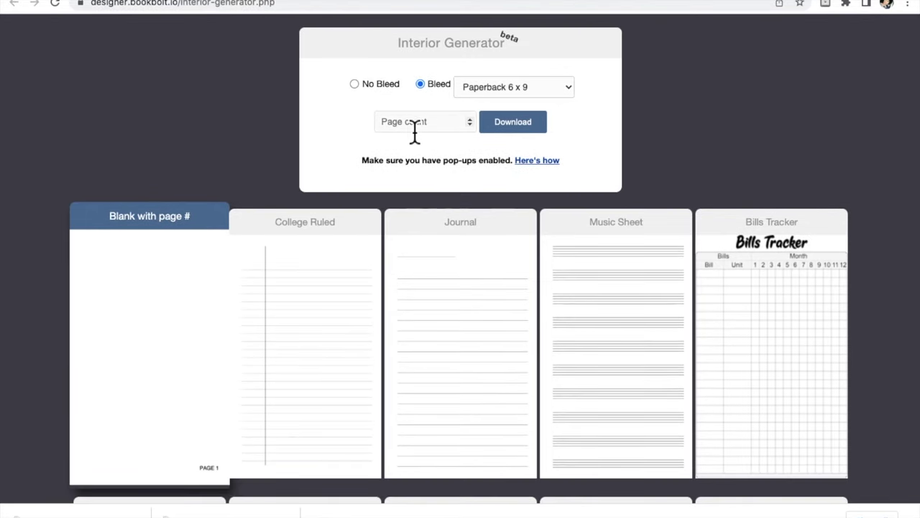
type("75")
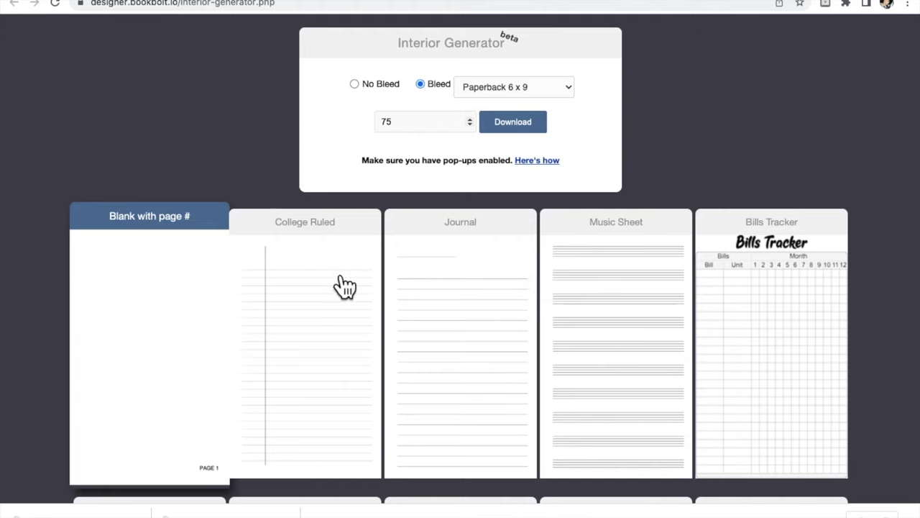
Step: Try selecting the College Ruled, Journal, Music Sheet and Bills Tracker interiors one after another
scroll(470, 232, "down", 2)
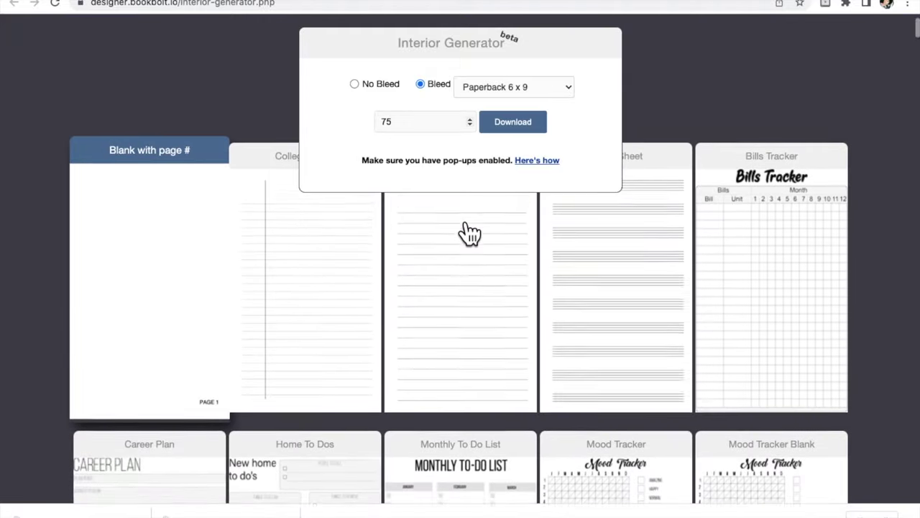
scroll(468, 232, "up", 2)
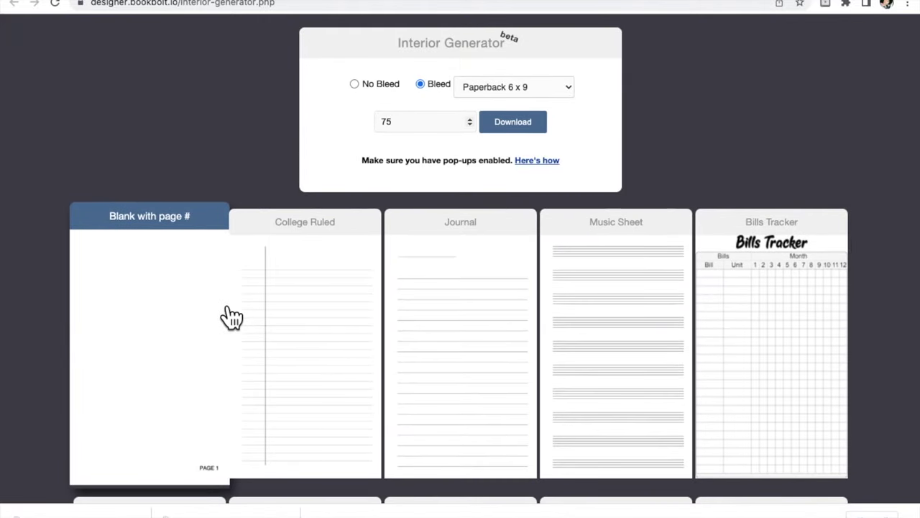
left_click(308, 309)
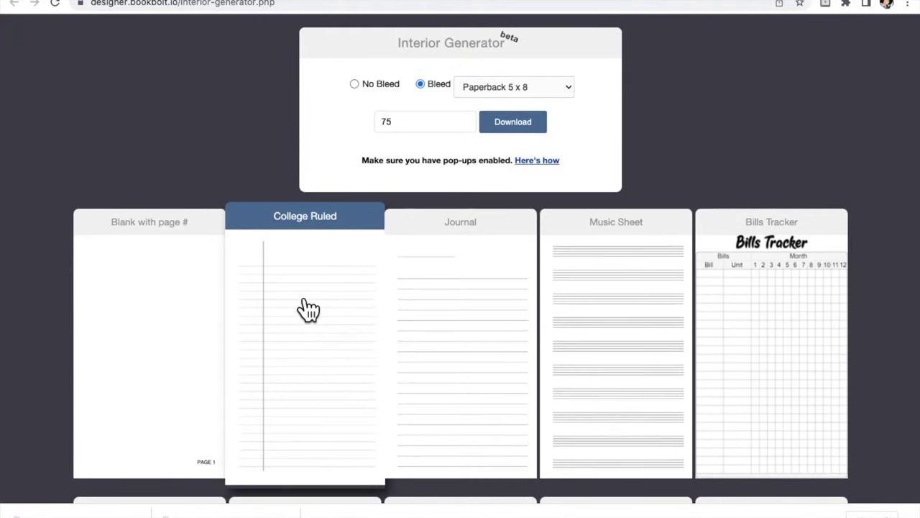
left_click(459, 316)
left_click(602, 317)
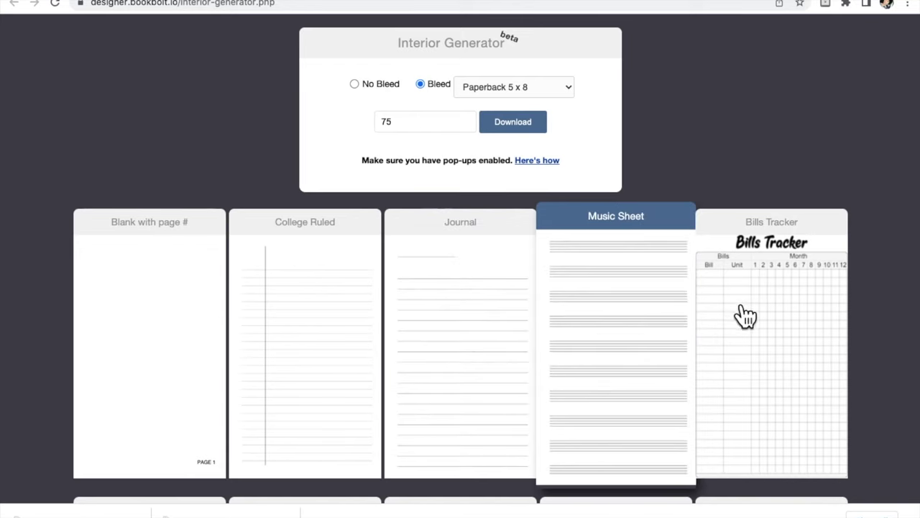
left_click(746, 318)
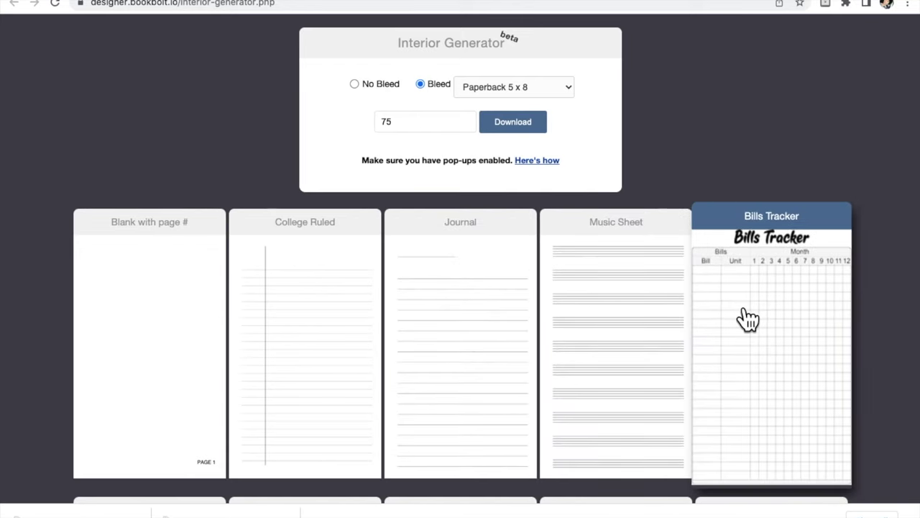
Step: Select the Mood Tracker interior and look through the further templates as far as the Body Measurements Tracker and Cocktail Journal
scroll(748, 319, "down", 3)
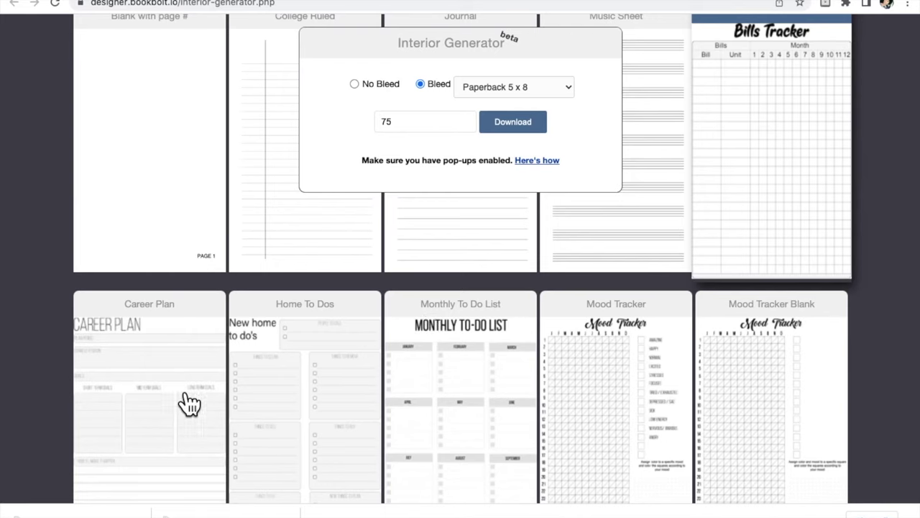
left_click(616, 411)
scroll(616, 411, "down", 6)
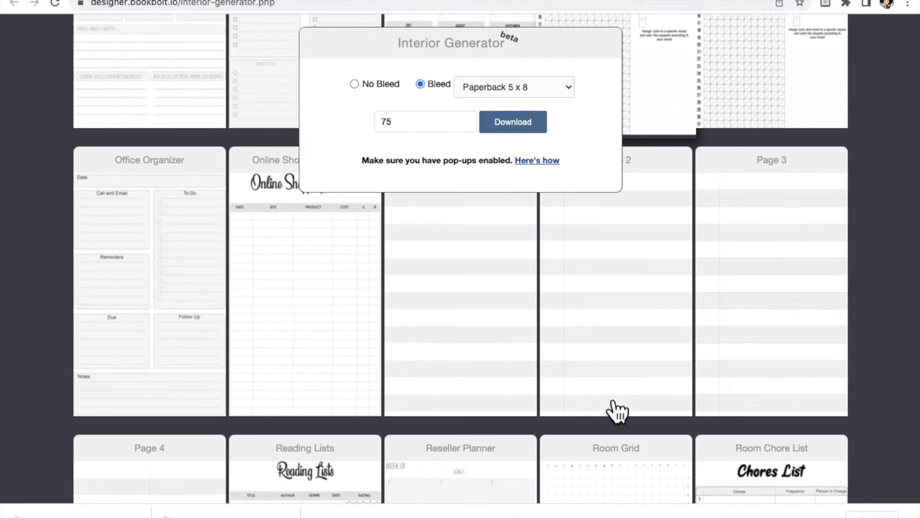
scroll(617, 411, "down", 4)
scroll(617, 411, "down", 6)
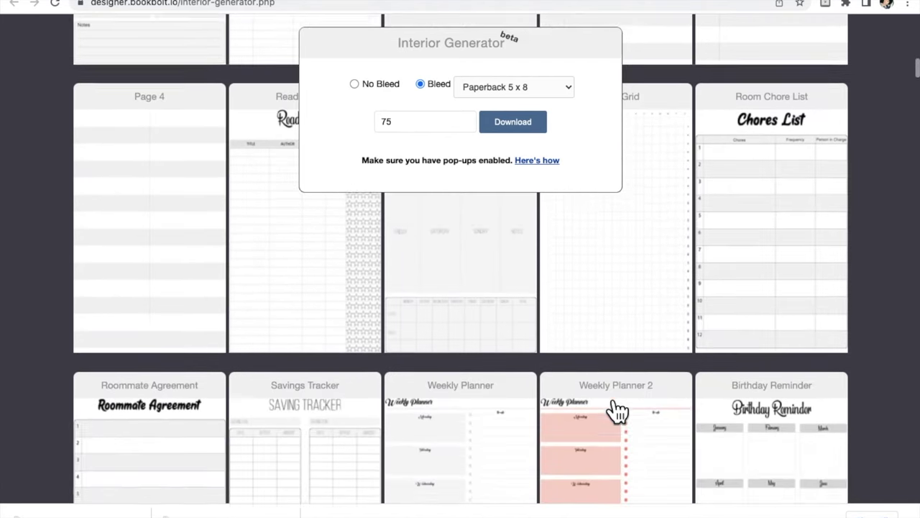
scroll(616, 411, "down", 4)
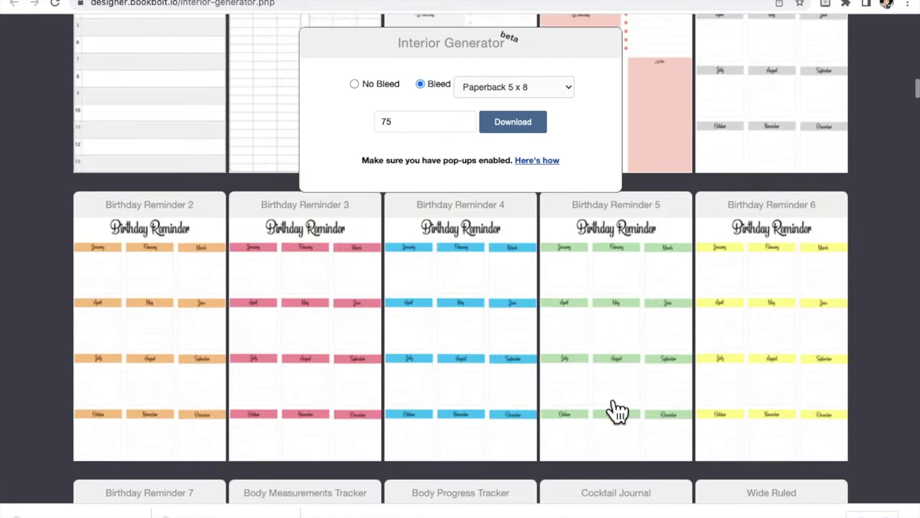
scroll(617, 411, "down", 2)
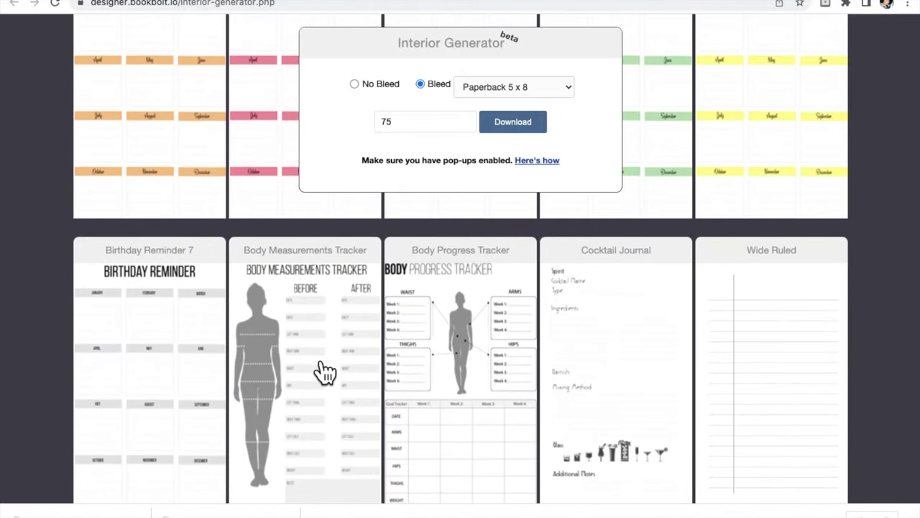
Step: Generate the Journal interior with Bleed at Paperback 5 x 8 and 75 pages
scroll(325, 370, "down", 4)
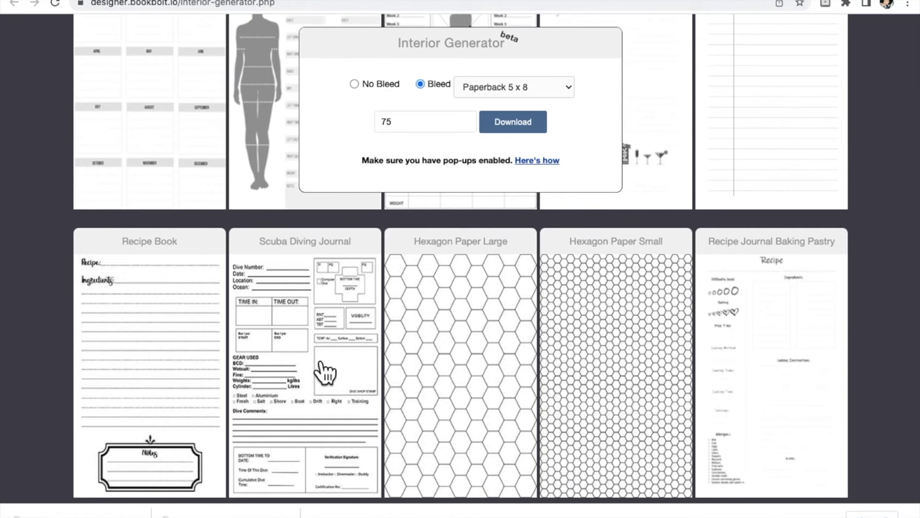
scroll(483, 339, "up", 20)
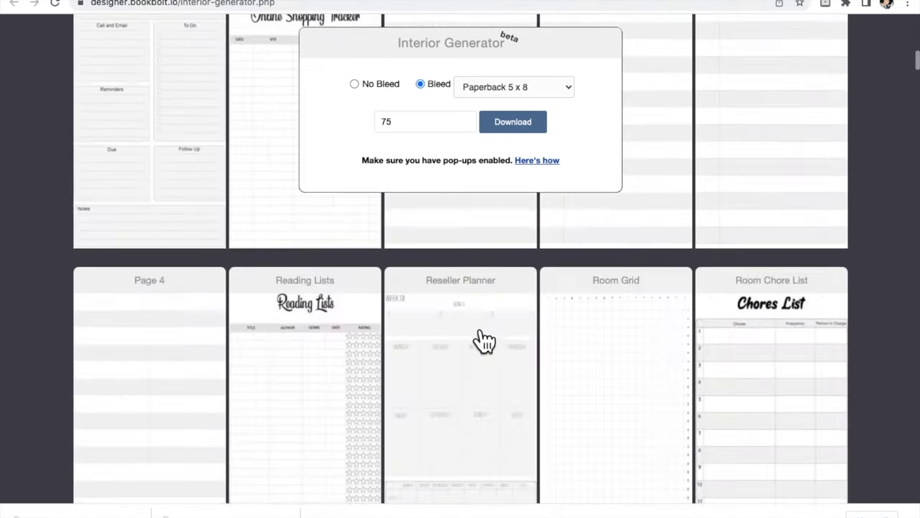
scroll(483, 340, "up", 3)
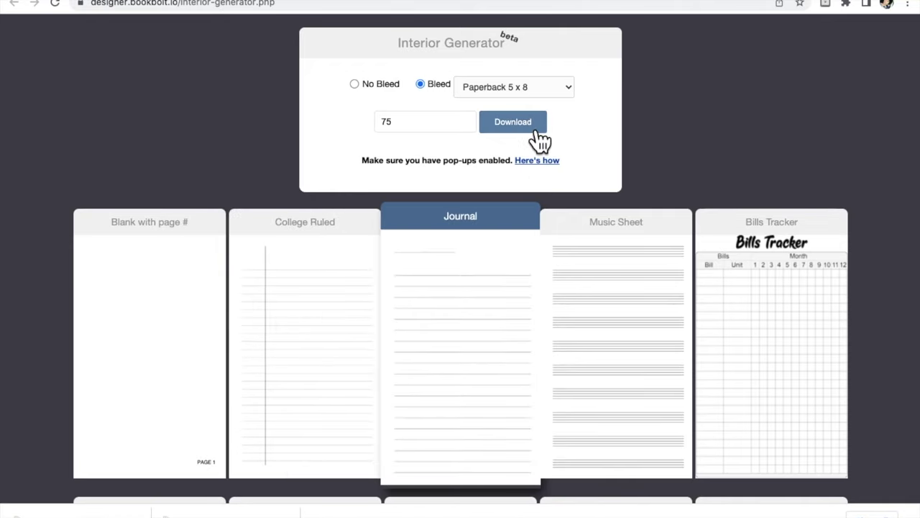
left_click(512, 124)
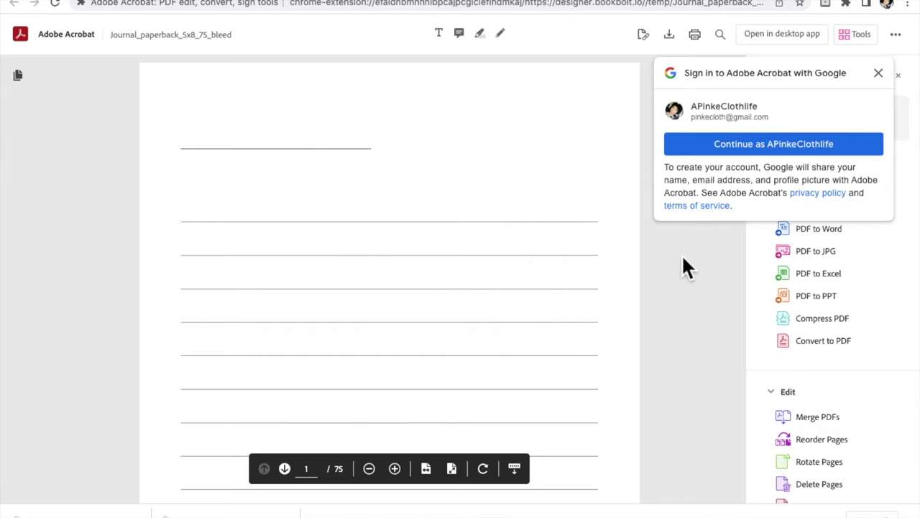
Step: Look through the first few lined pages of the generated Journal interior PDF and its opening page
scroll(540, 179, "down", 10)
scroll(543, 184, "down", 10)
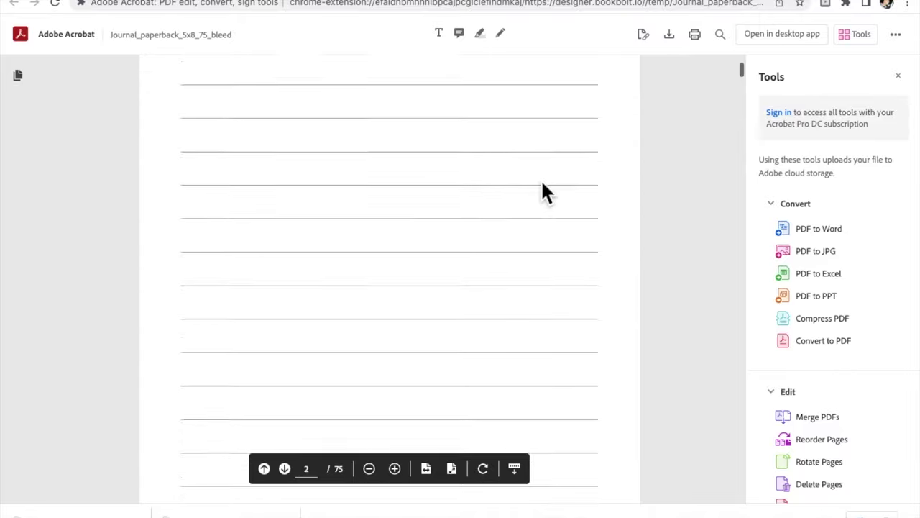
scroll(542, 184, "down", 8)
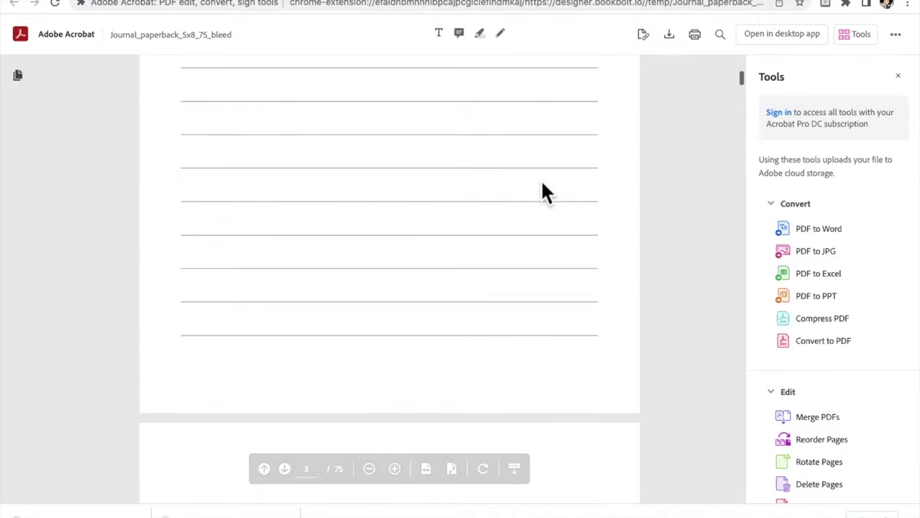
scroll(544, 191, "down", 6)
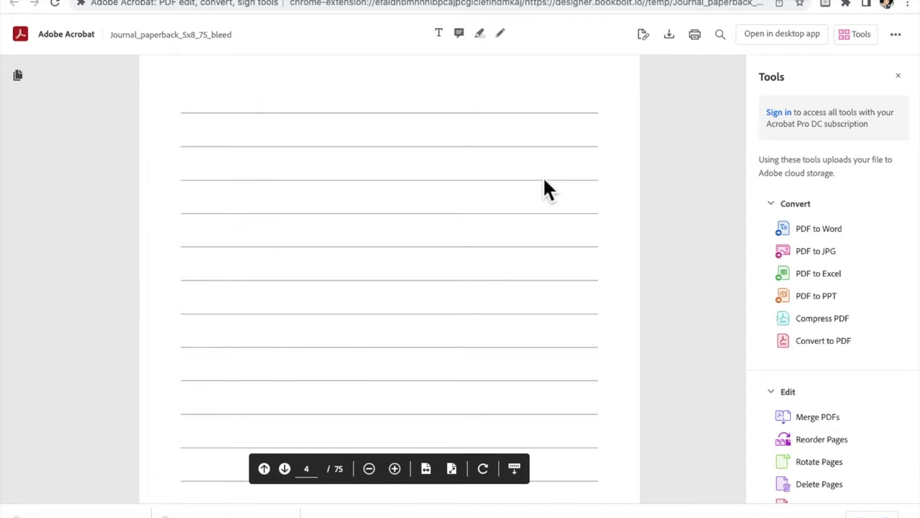
scroll(545, 189, "down", 4)
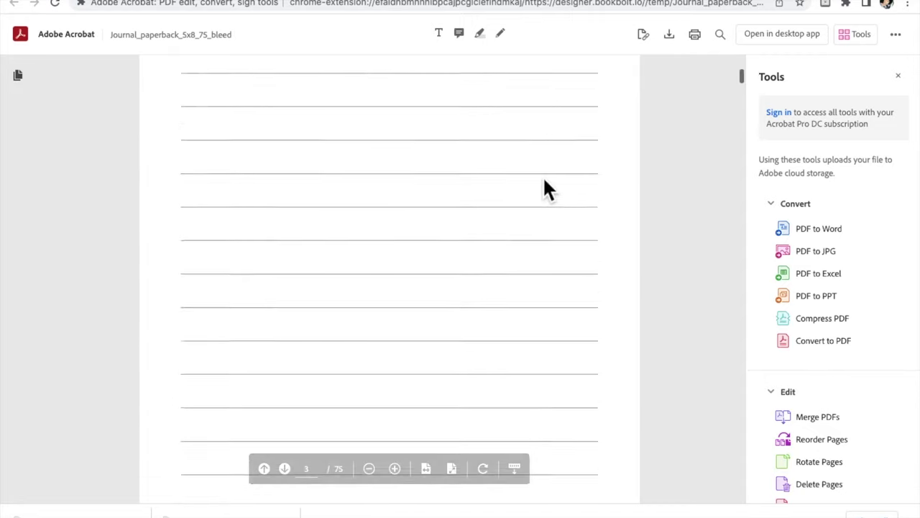
scroll(544, 190, "down", 4)
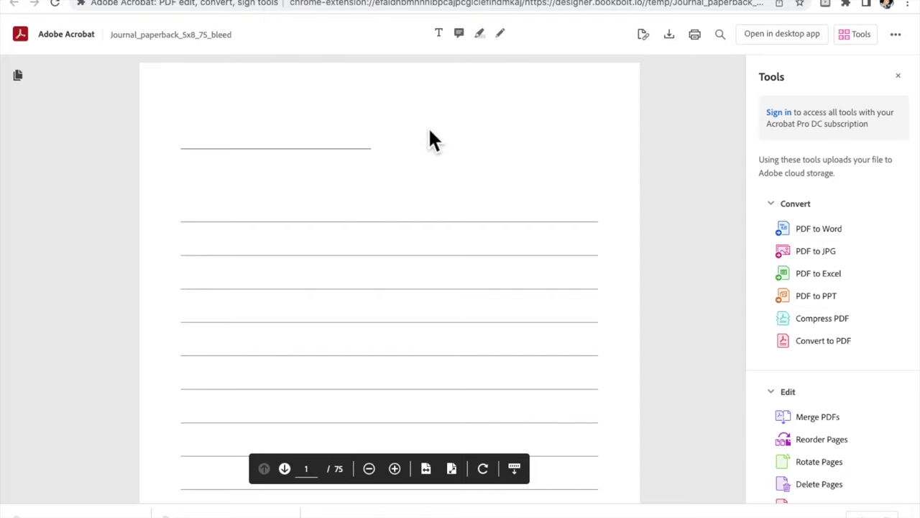
scroll(429, 140, "down", 10)
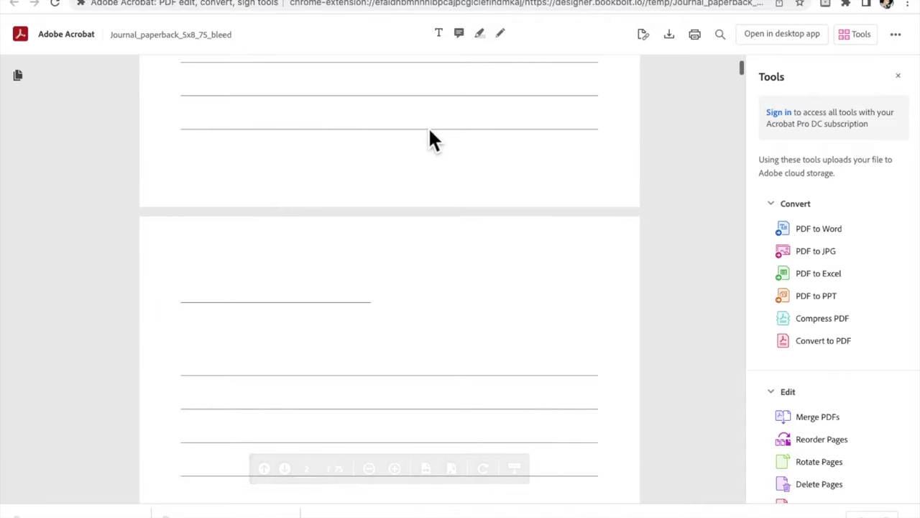
scroll(430, 140, "down", 2)
Step: Return to the "Flower Notebook" cover design, export it and download the resulting cover PDF
left_click(184, 2)
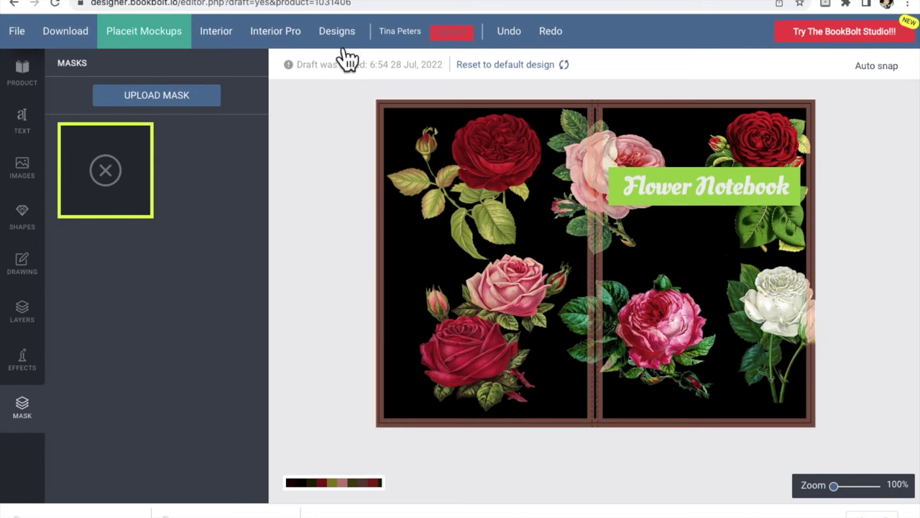
left_click(75, 34)
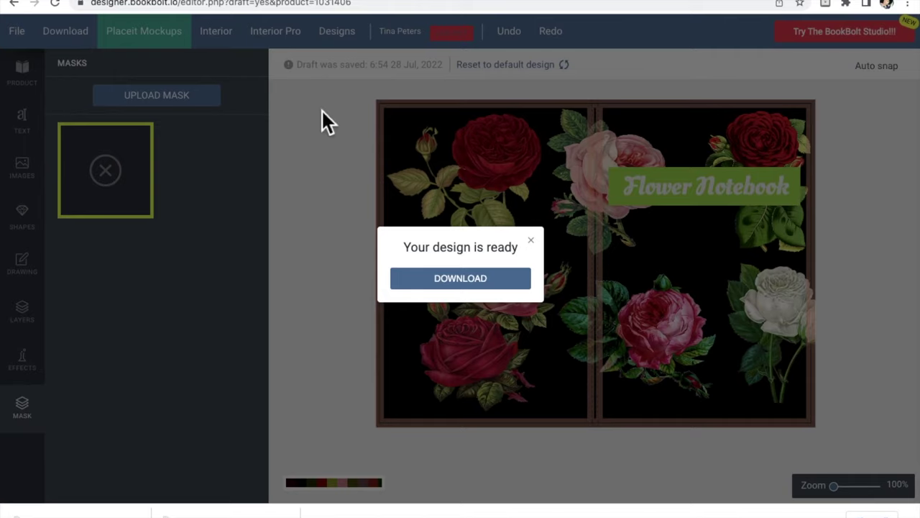
left_click(419, 282)
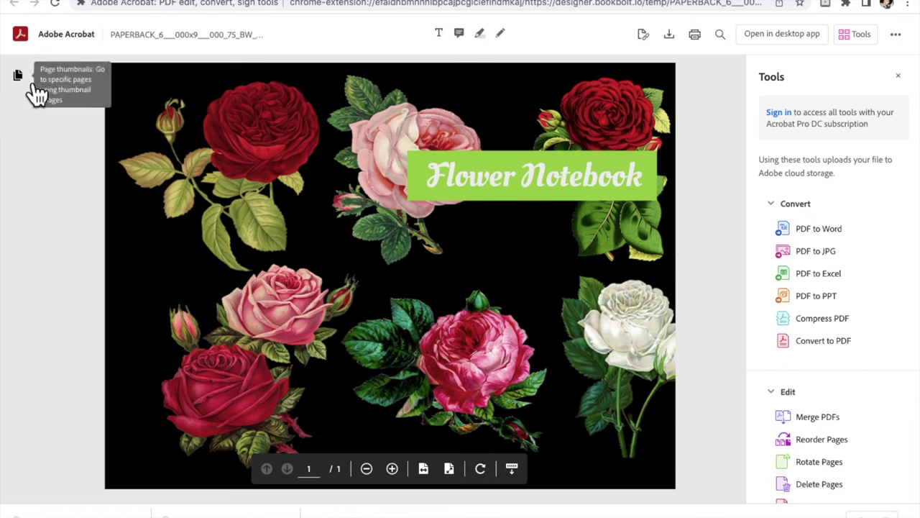
left_click(678, 42)
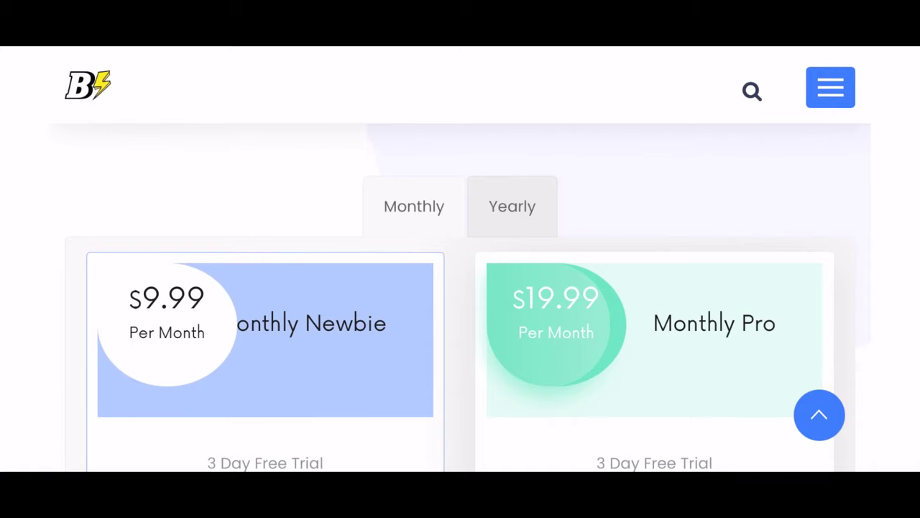
Step: Examine the prices and included features of the Monthly Newbie and Monthly Pro plans on bookbolt.io
scroll(460, 295, "down", 3)
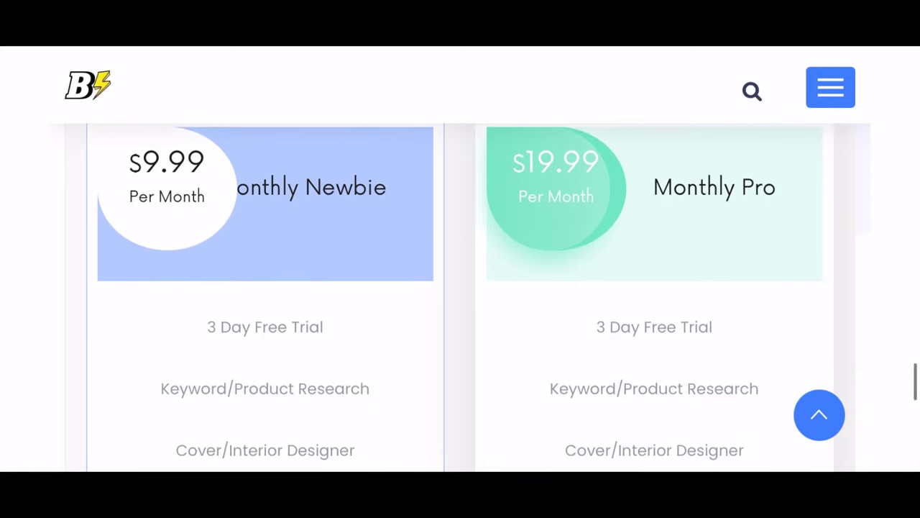
scroll(460, 294, "down", 2)
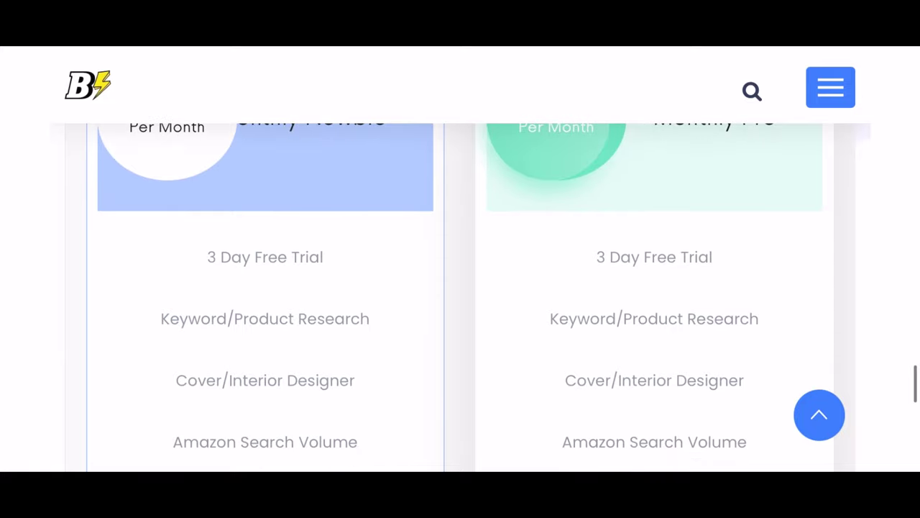
scroll(460, 294, "down", 3)
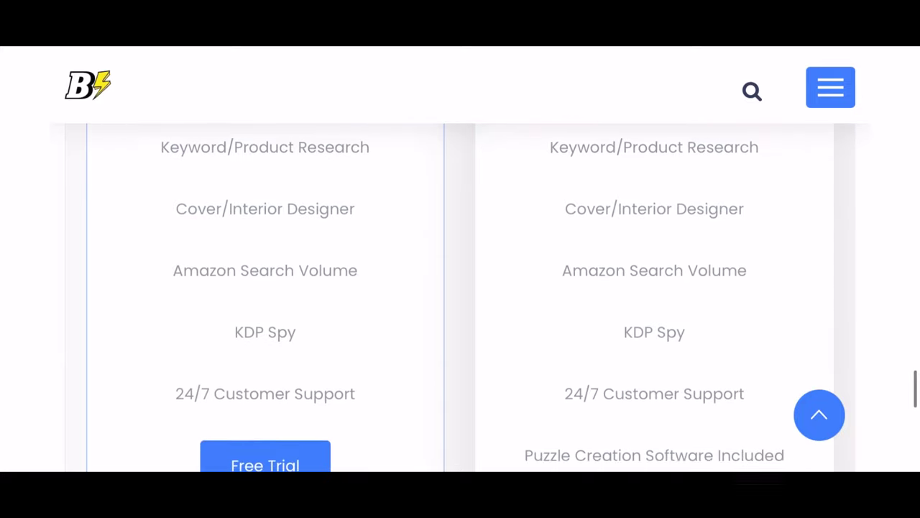
scroll(460, 295, "down", 1)
scroll(460, 295, "down", 3)
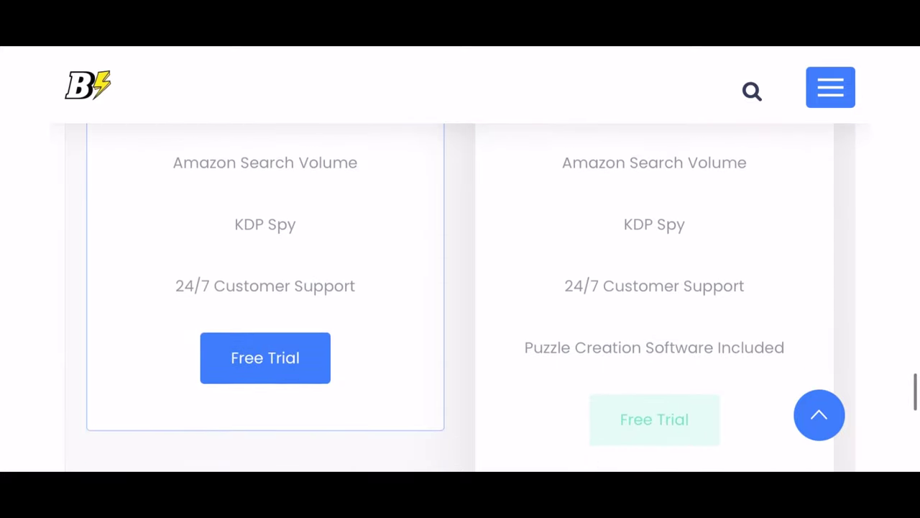
scroll(460, 295, "down", 1)
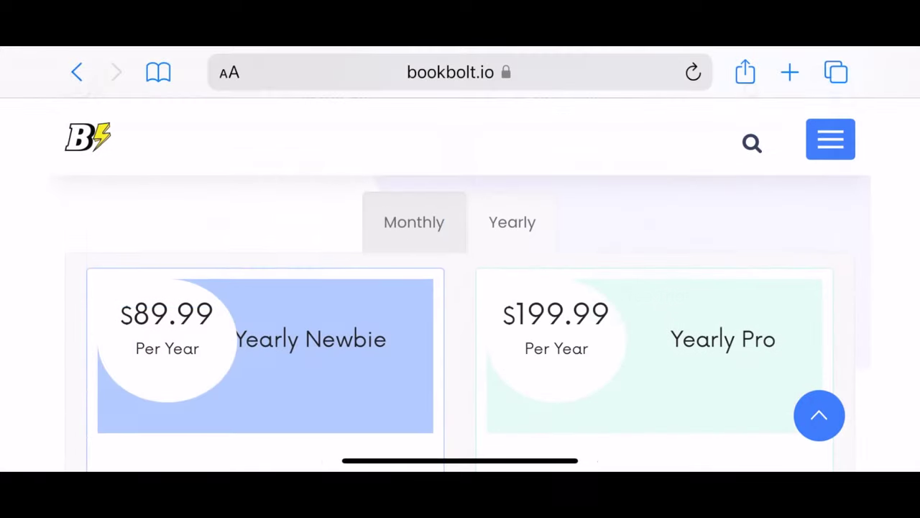
Step: Examine the prices and included features of the Yearly Newbie and Yearly Pro plans
scroll(460, 287, "down", 5)
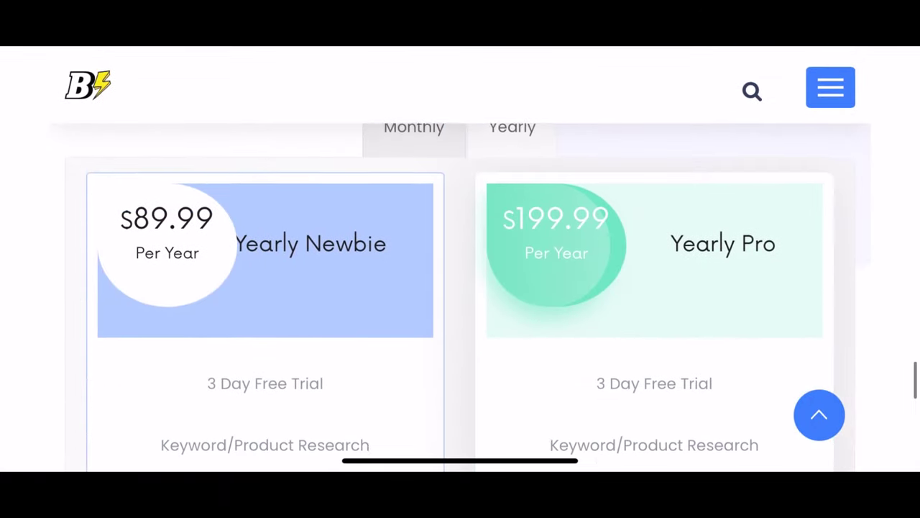
scroll(460, 287, "down", 5)
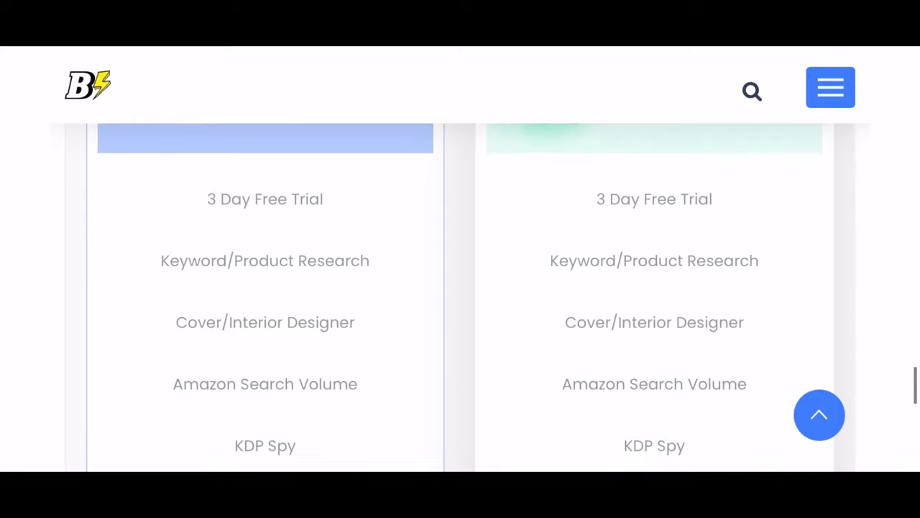
scroll(460, 287, "down", 4)
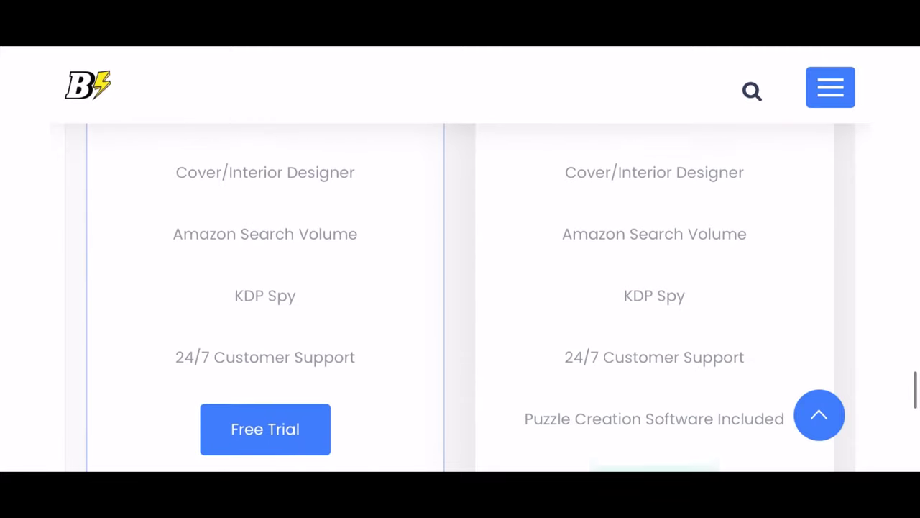
scroll(460, 288, "down", 4)
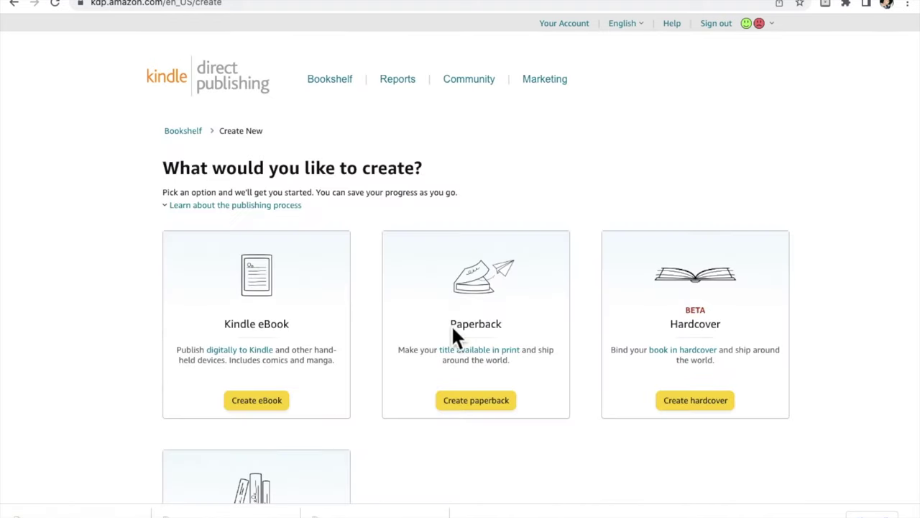
Step: Start creating a new paperback on Kindle Direct Publishing
scroll(453, 335, "down", 2)
left_click(483, 316)
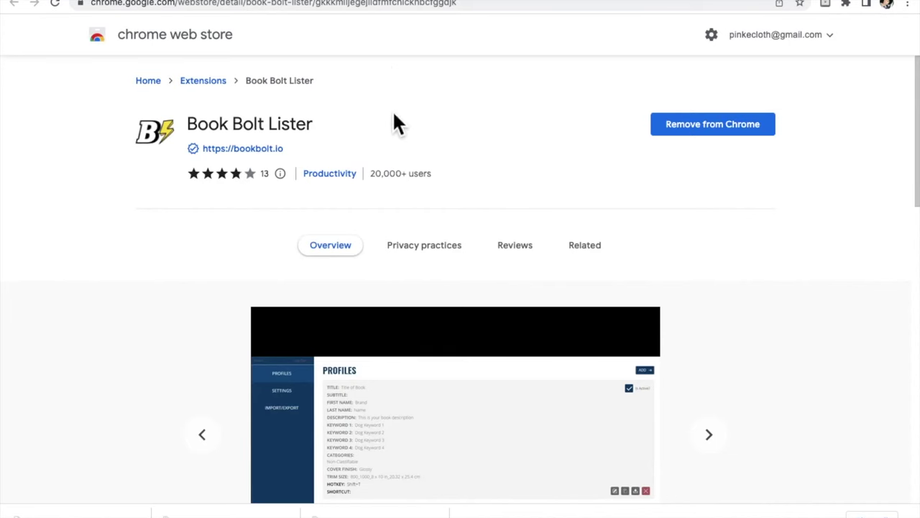
Step: Switch to the Book Bolt members site and view the Research and Create tool categories
left_click(113, 1)
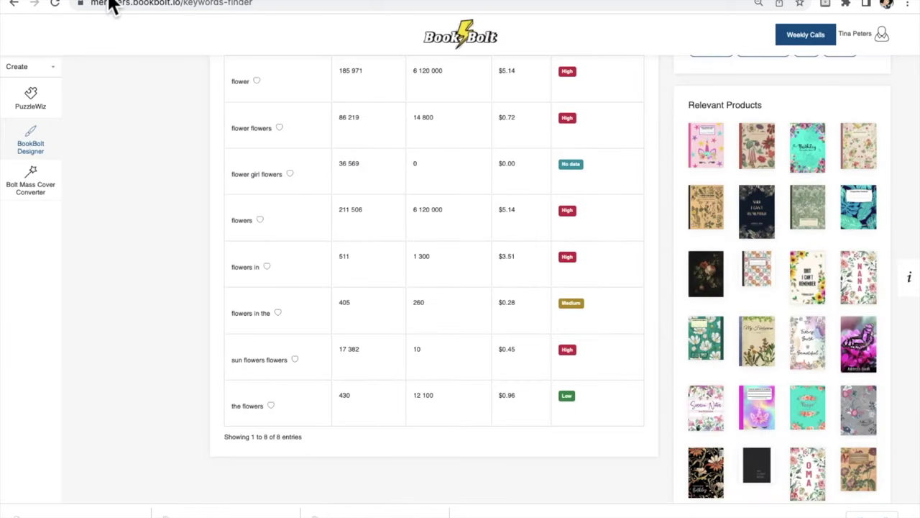
left_click(47, 68)
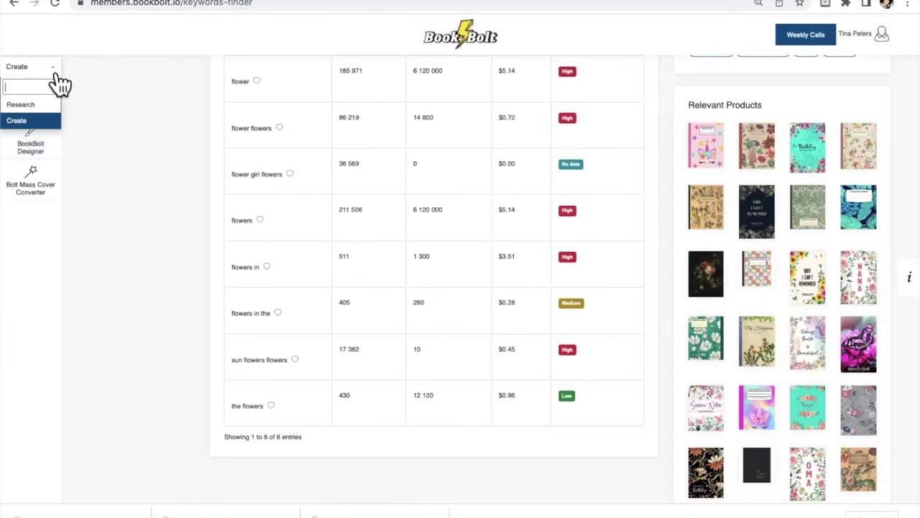
left_click(56, 116)
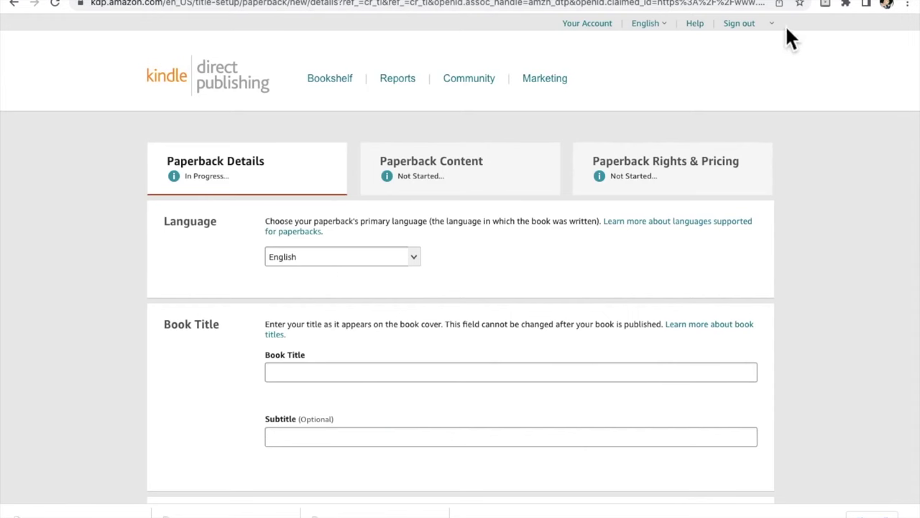
Step: Open the Book Bolt Lister extension and review the saved "flower" and "flower flower" book profiles
left_click(848, 5)
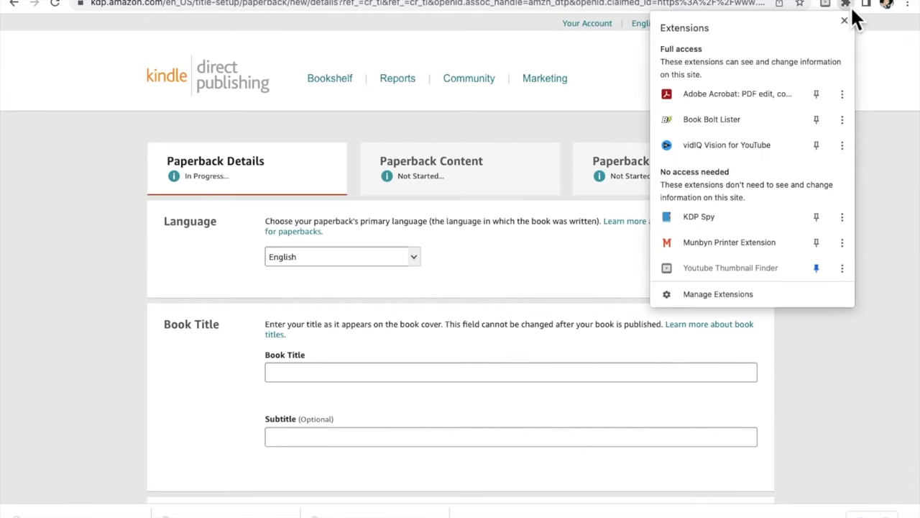
left_click(744, 128)
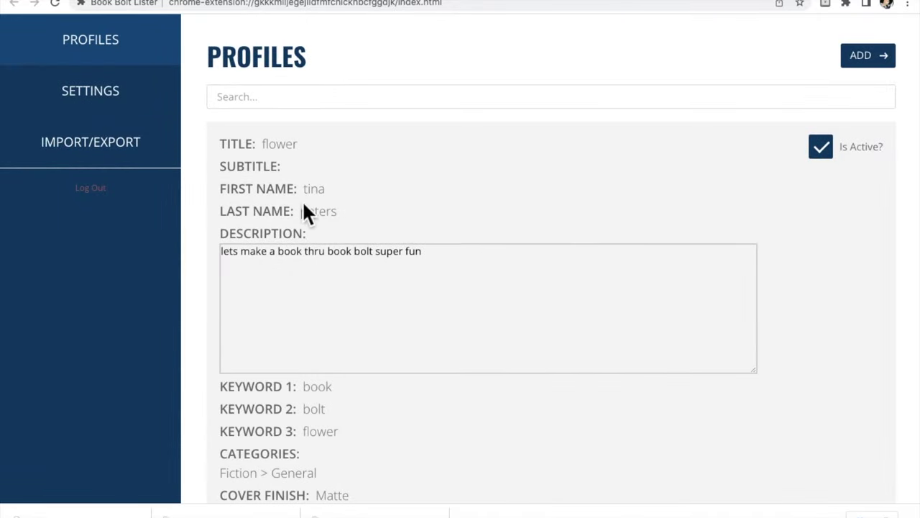
scroll(304, 179, "down", 3)
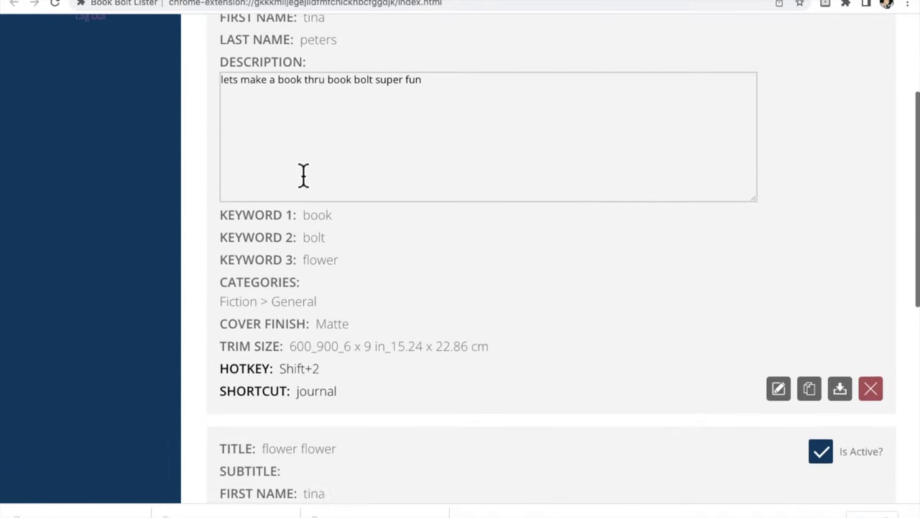
scroll(304, 176, "down", 6)
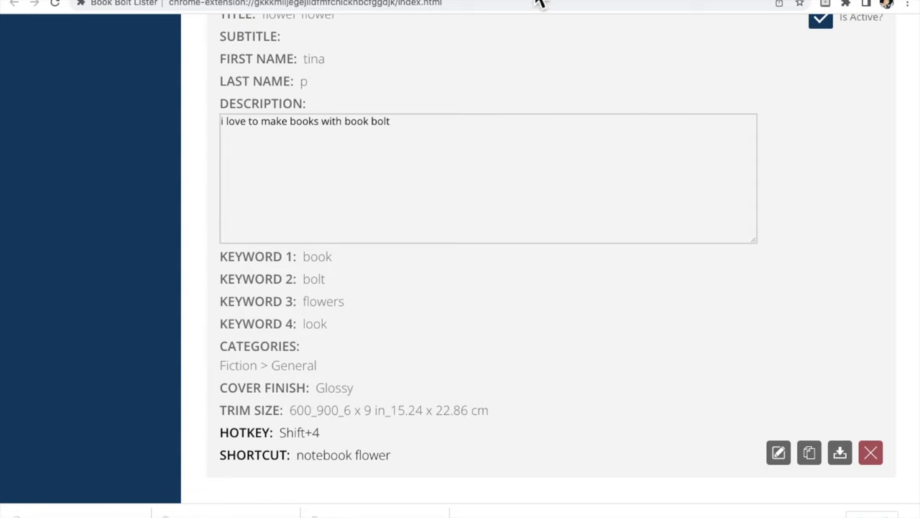
Step: Fill in the KDP paperback details from the "flower flower" Lister profile and check the title and author fields
left_click(599, 2)
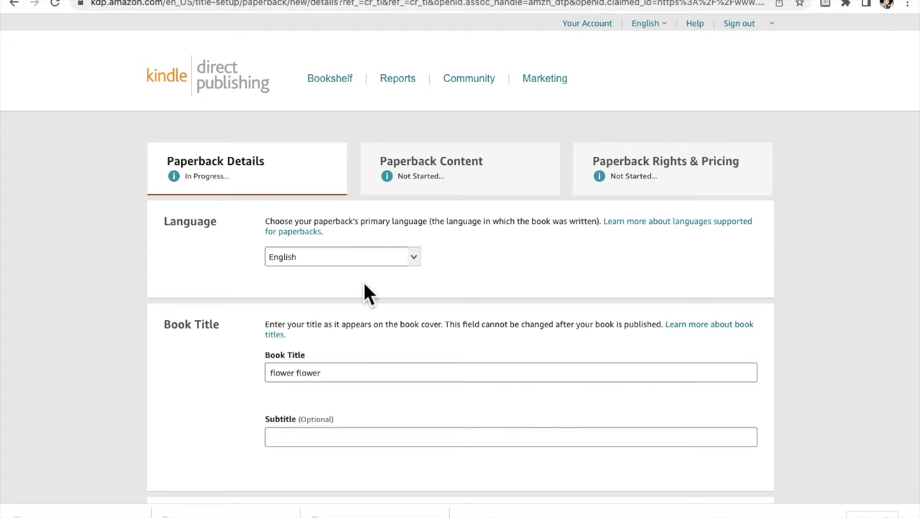
scroll(363, 329, "down", 1)
scroll(364, 331, "down", 1)
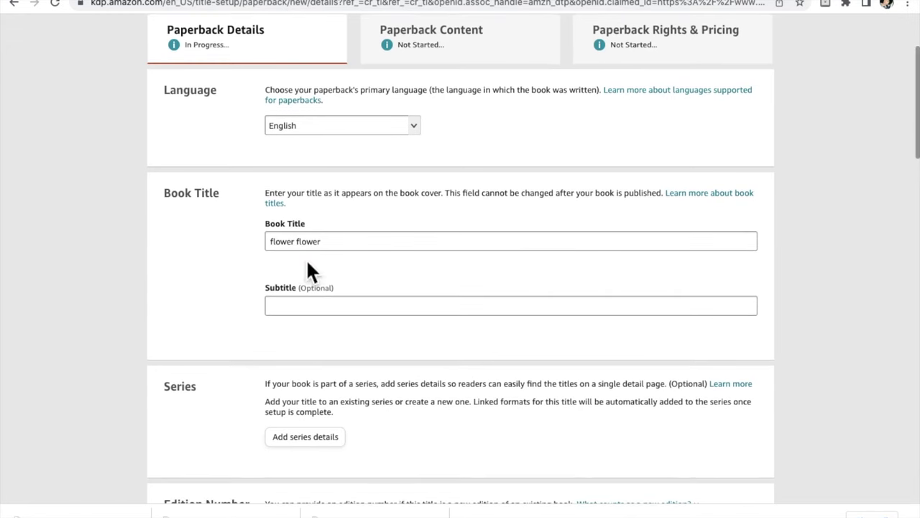
scroll(323, 253, "down", 1)
scroll(325, 259, "down", 2)
scroll(324, 259, "up", 3)
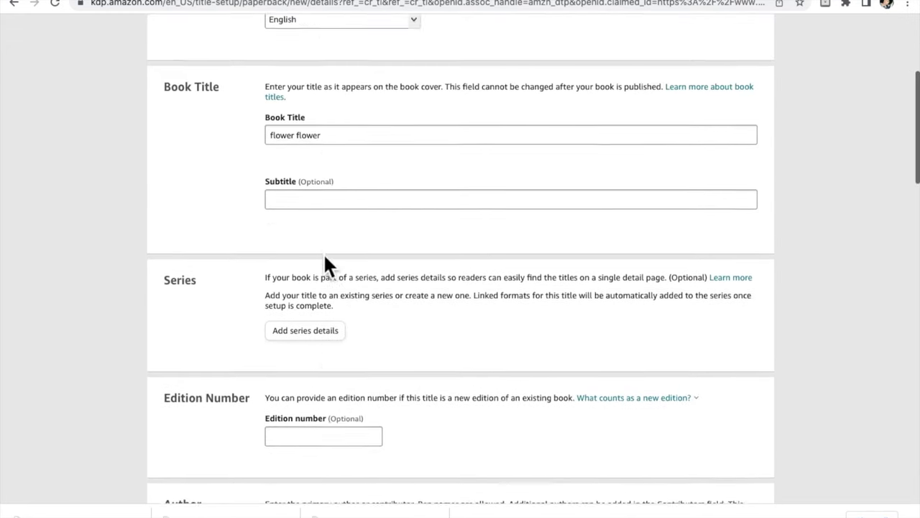
scroll(324, 259, "down", 2)
scroll(324, 257, "down", 4)
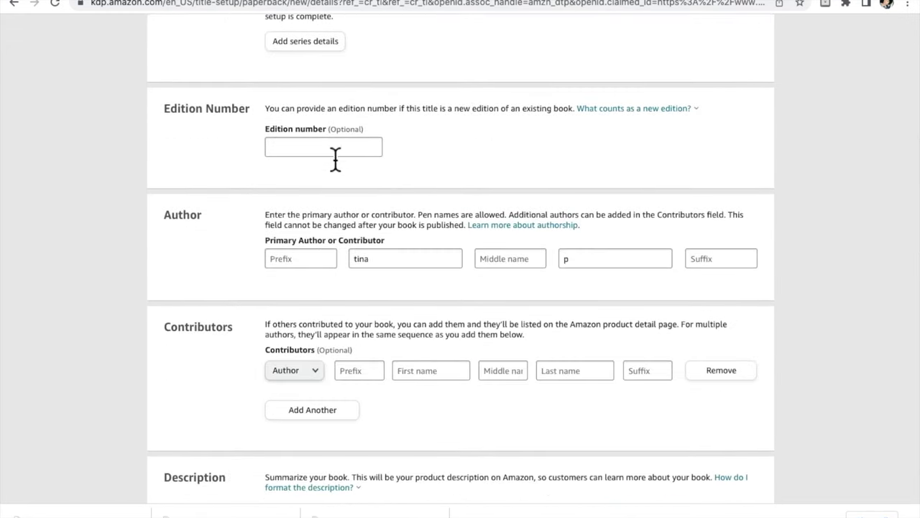
Step: Review the auto-filled contributor, description, publishing rights and keyword fields in the paperback details
scroll(336, 157, "down", 1)
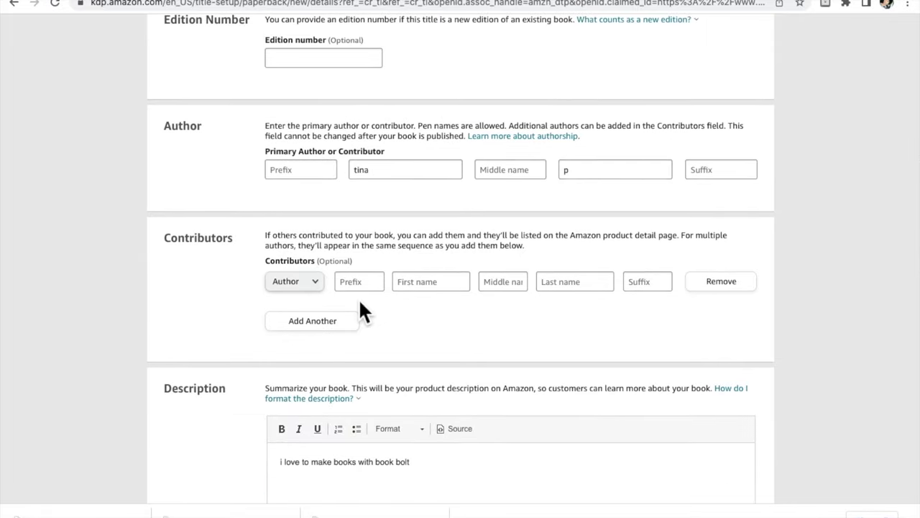
scroll(358, 302, "down", 1)
scroll(359, 309, "down", 2)
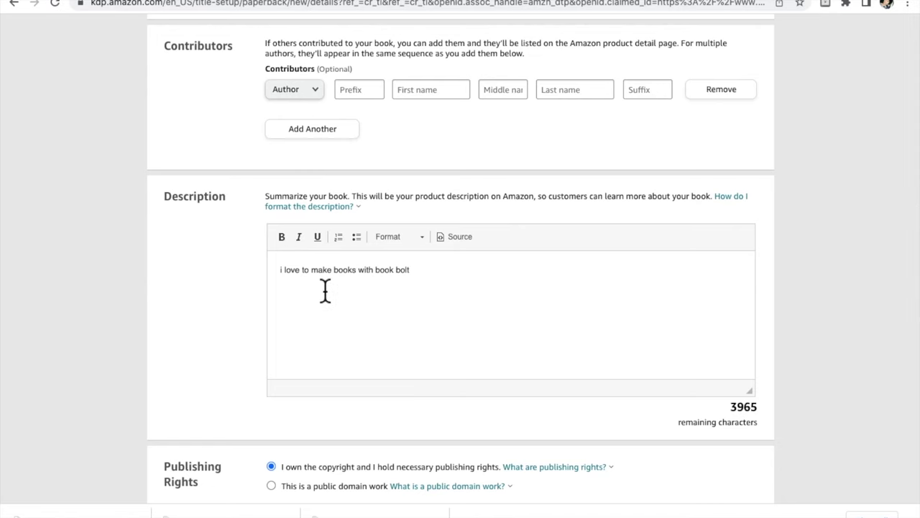
scroll(325, 291, "down", 4)
scroll(331, 294, "down", 2)
scroll(325, 294, "down", 3)
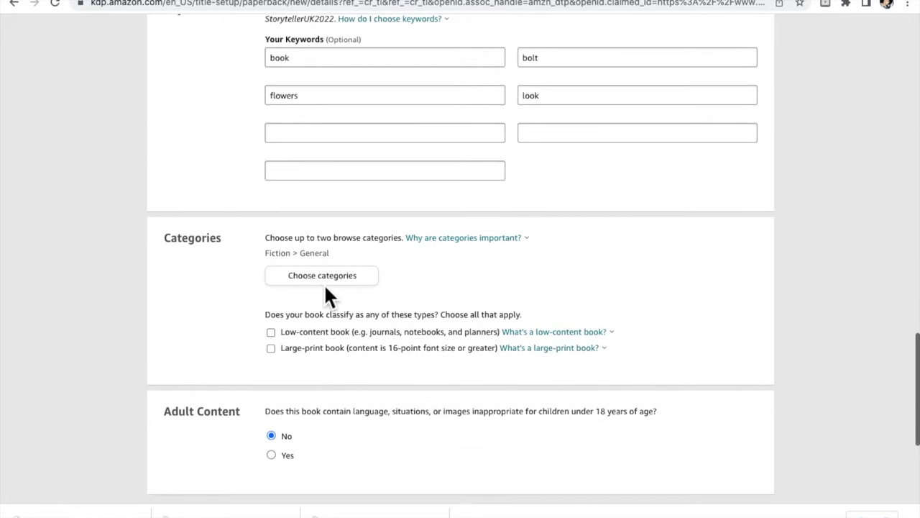
Step: Classify the book as a low-content book and save the paperback details to continue to the content stage
scroll(325, 287, "down", 2)
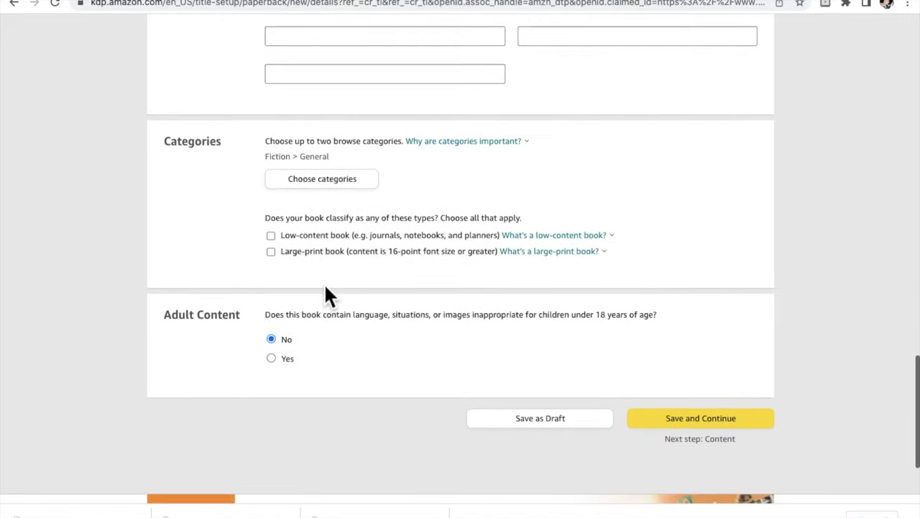
scroll(325, 287, "down", 1)
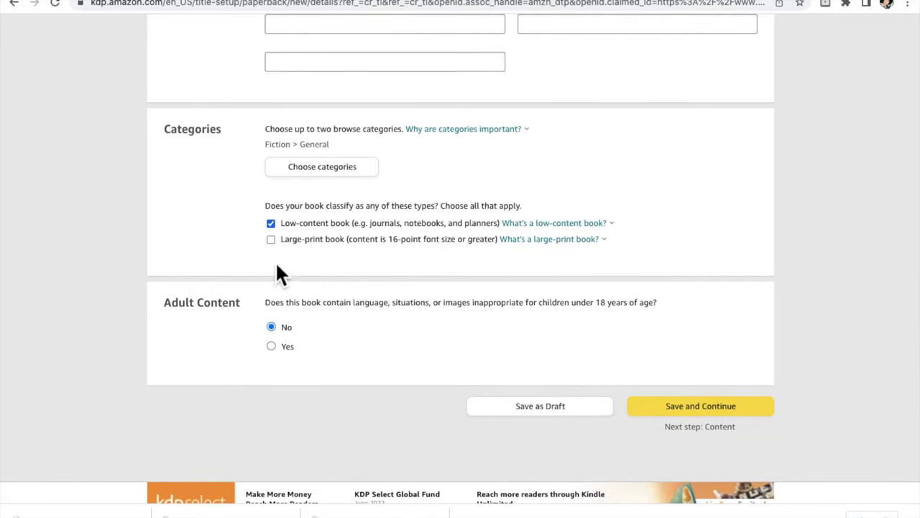
scroll(276, 264, "down", 1)
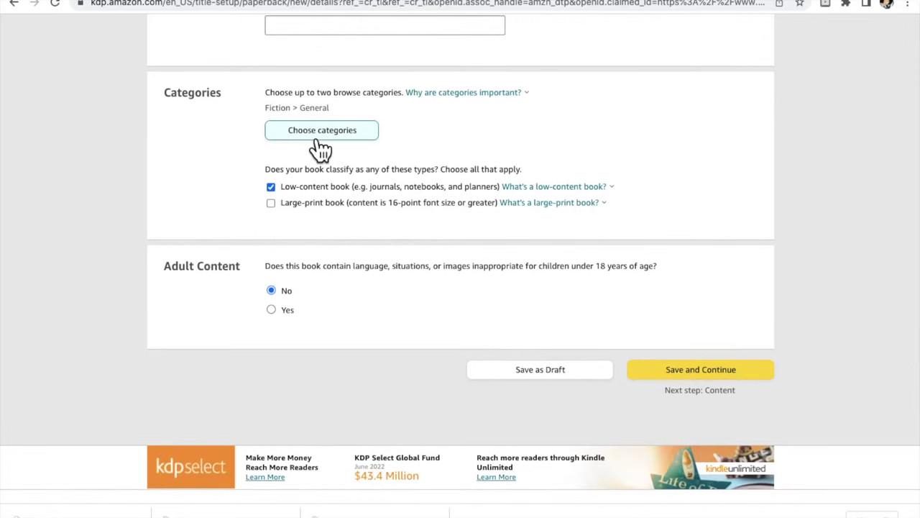
scroll(290, 219, "down", 1)
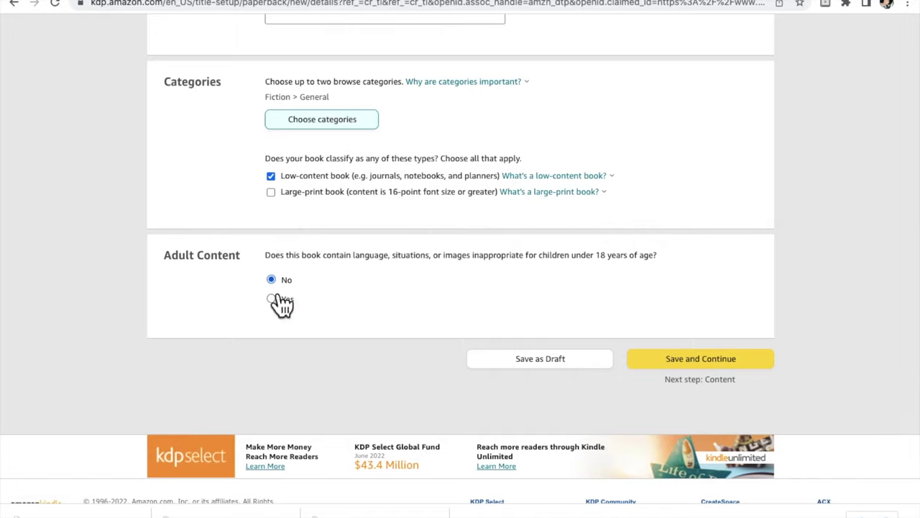
left_click(683, 361)
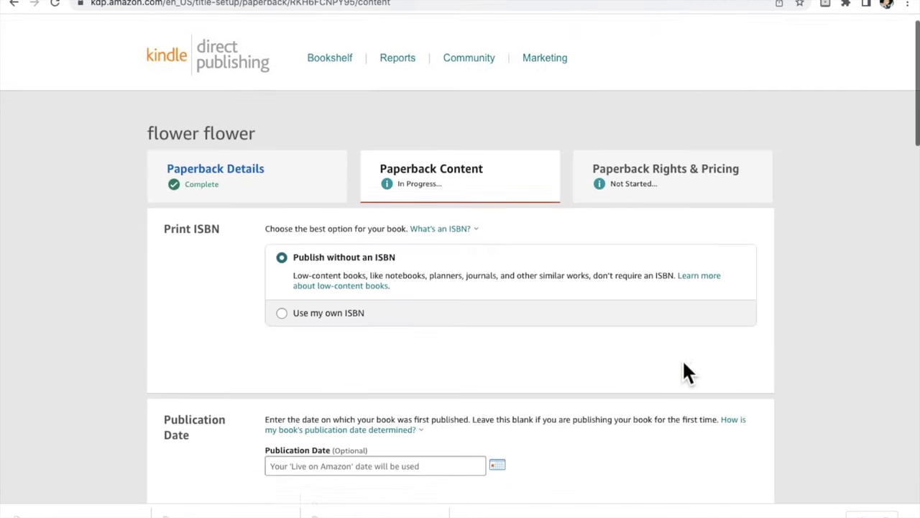
Step: Check the print ISBN options and set the publication date to 07/28/2022
scroll(683, 364, "down", 2)
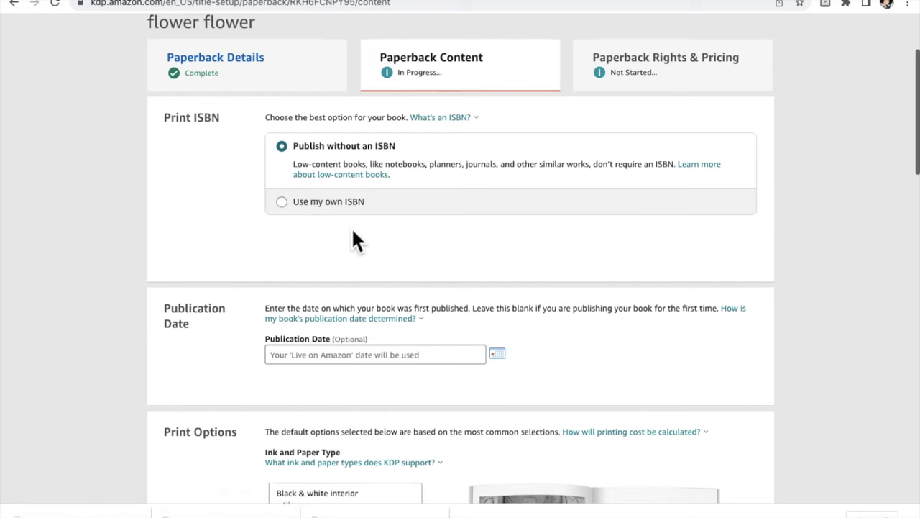
scroll(351, 227, "down", 1)
scroll(352, 231, "down", 1)
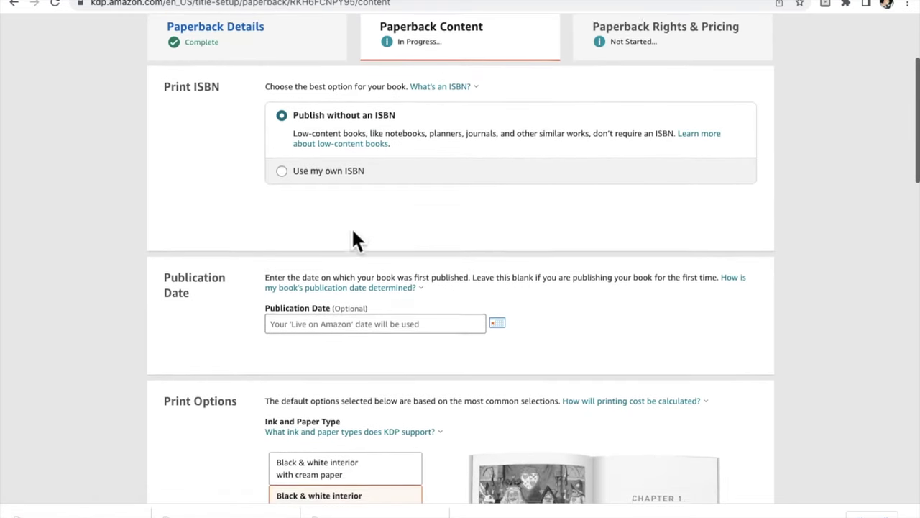
scroll(351, 227, "up", 2)
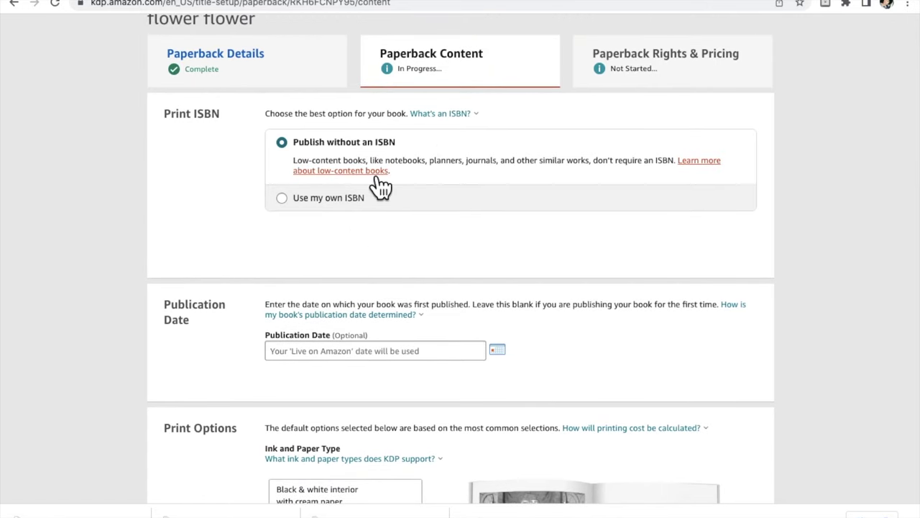
scroll(347, 255, "down", 3)
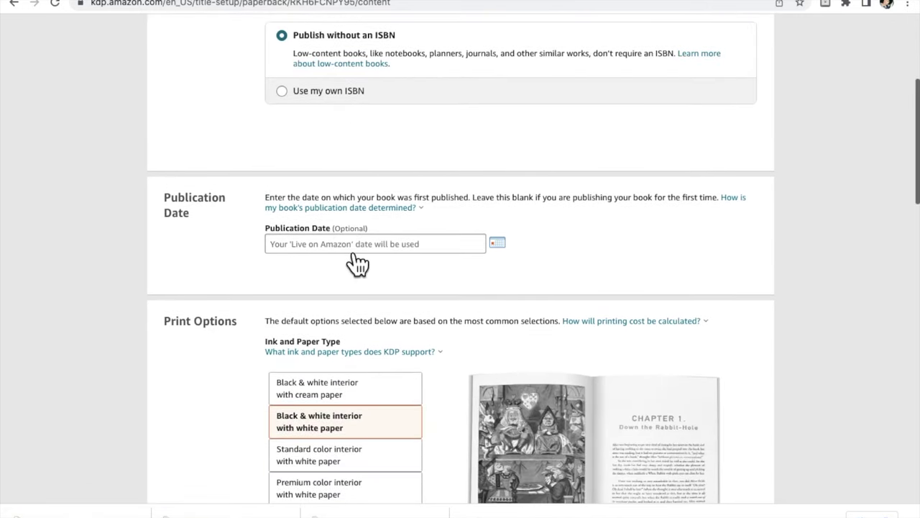
scroll(355, 258, "down", 2)
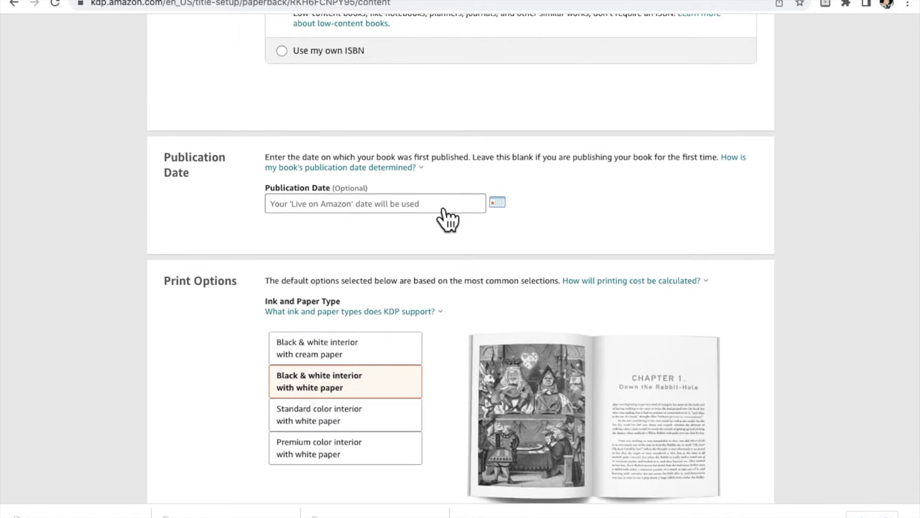
left_click(497, 202)
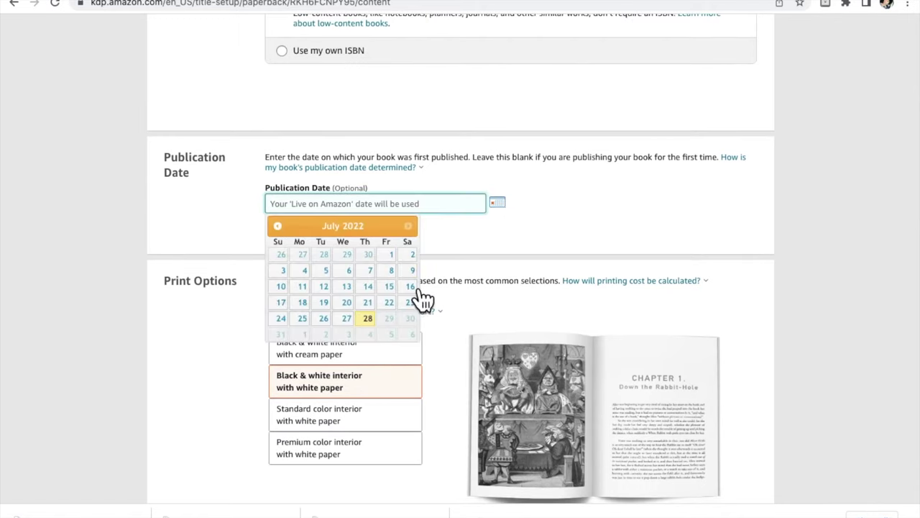
left_click(369, 318)
Step: Review the print options for ink and paper type, trim size, bleed and paperback cover finish
scroll(445, 275, "down", 1)
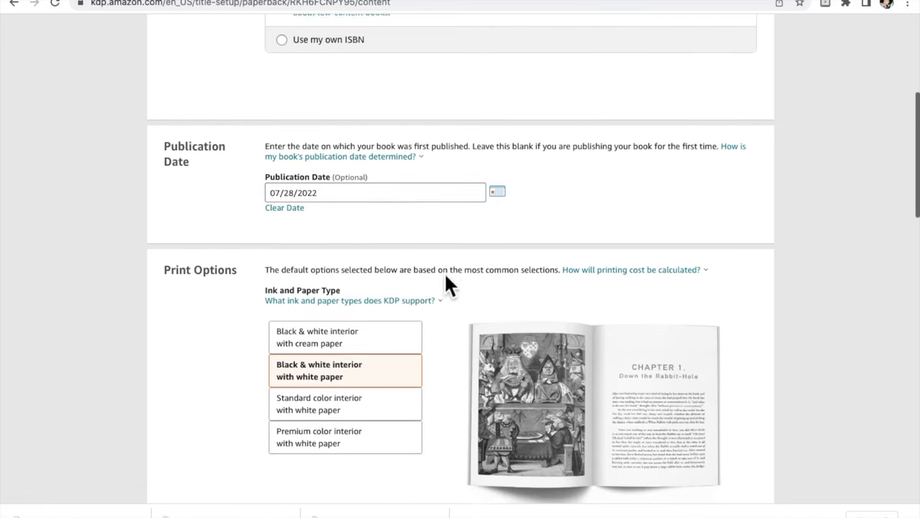
scroll(446, 275, "down", 1)
scroll(446, 276, "down", 5)
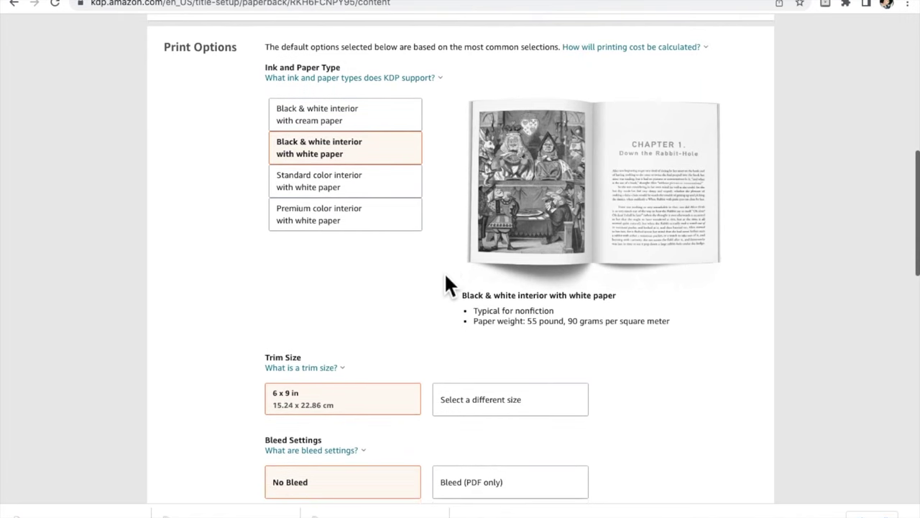
scroll(437, 217, "down", 2)
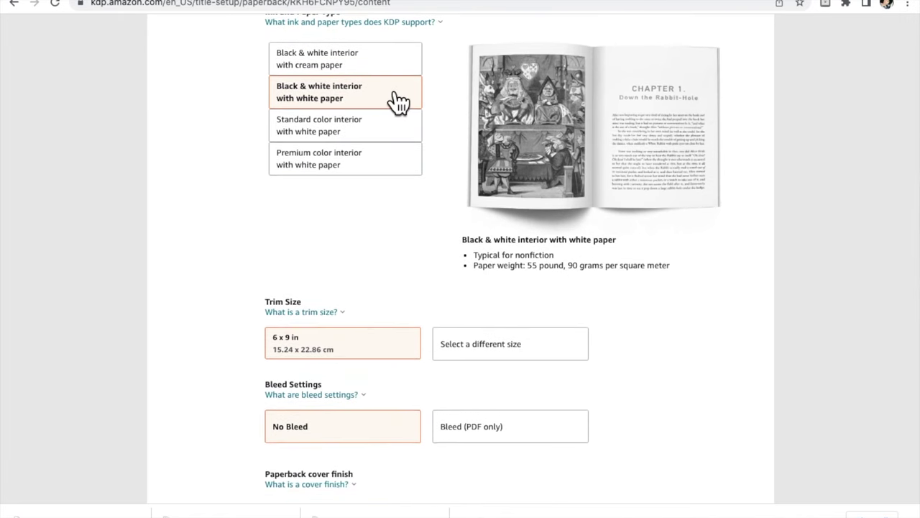
scroll(373, 119, "up", 1)
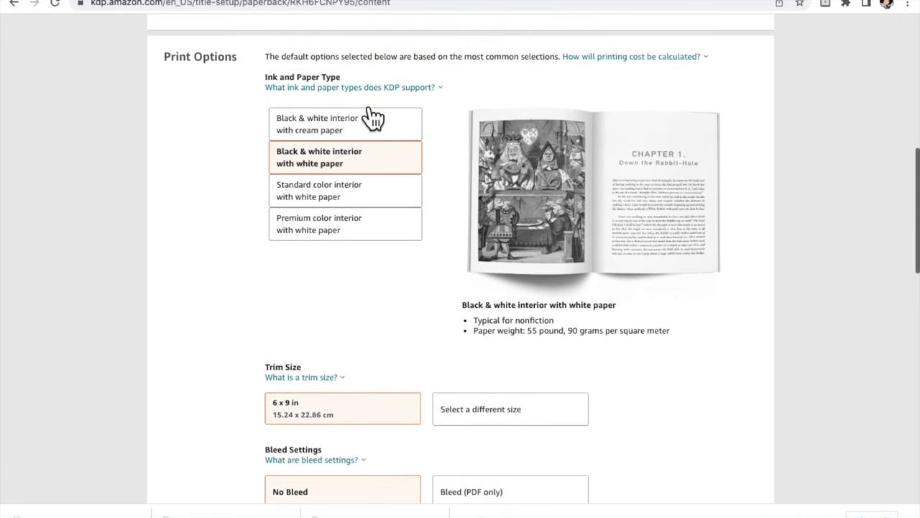
scroll(372, 117, "down", 6)
scroll(361, 105, "down", 1)
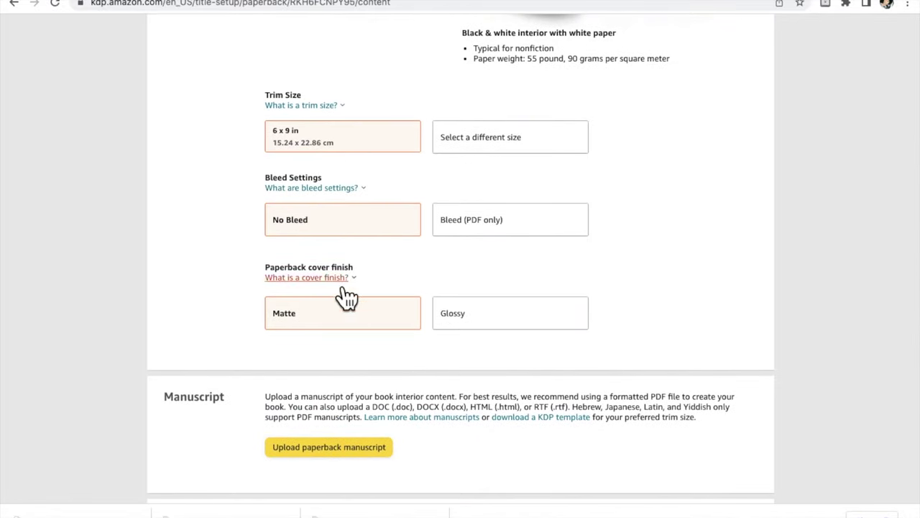
scroll(346, 321, "down", 5)
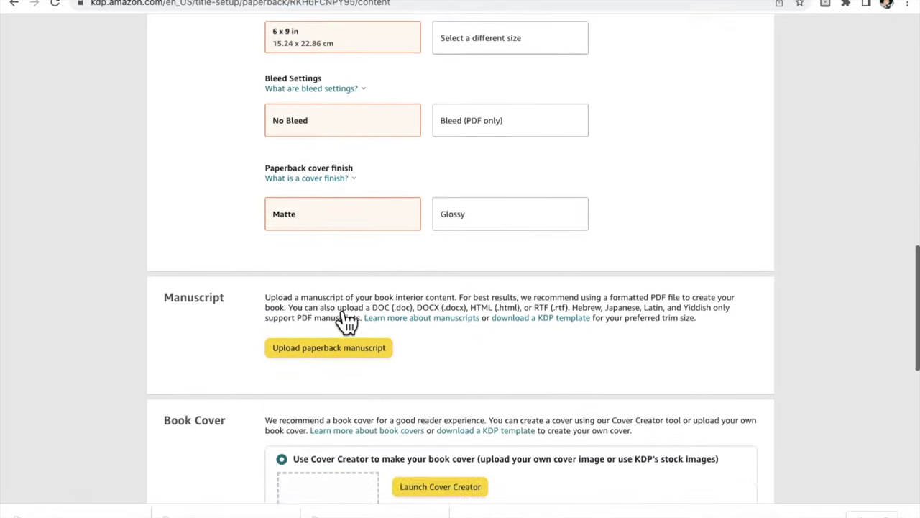
Step: Upload the paperback manuscript file for the book interior
scroll(334, 304, "down", 2)
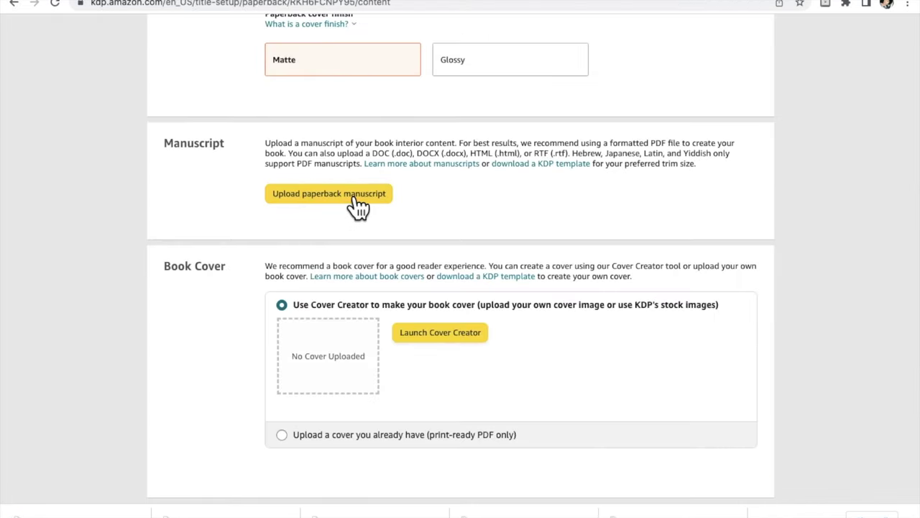
left_click(359, 207)
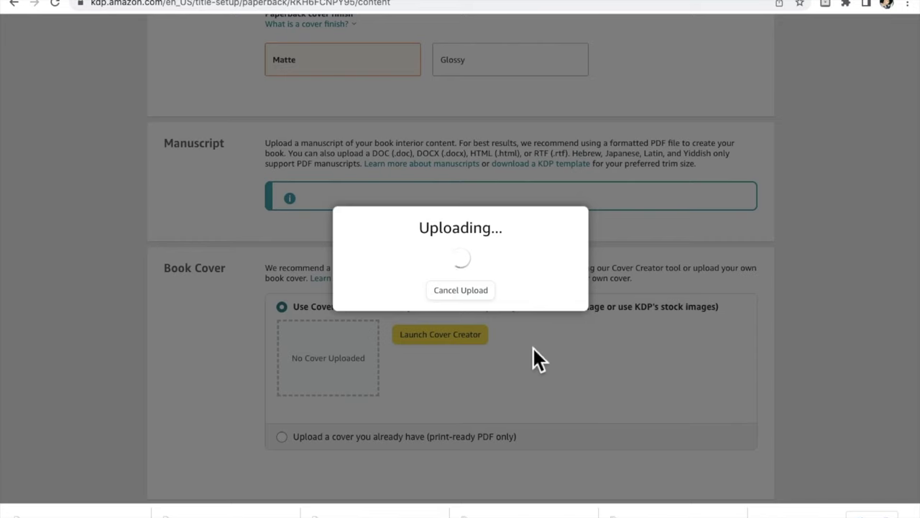
scroll(532, 346, "up", 1)
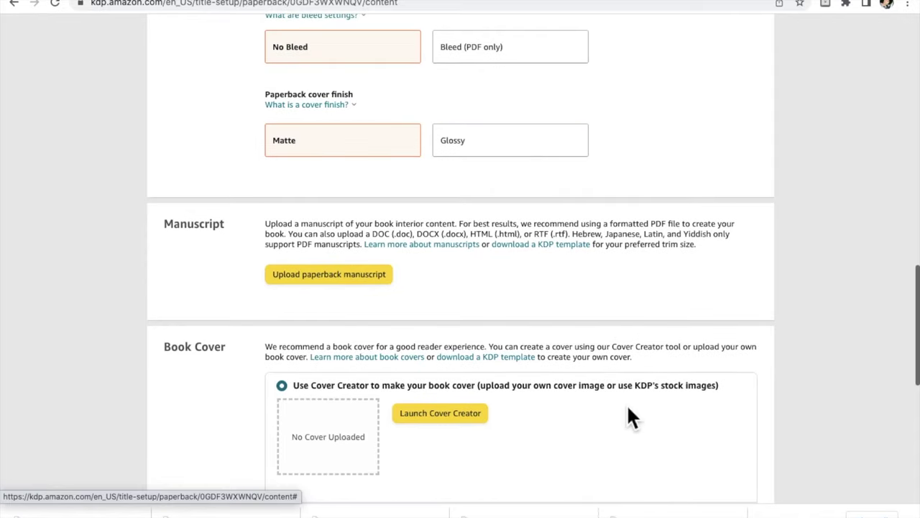
Step: Choose to use an existing print-ready PDF cover for the book and upload the cover file
scroll(629, 406, "down", 2)
scroll(629, 406, "down", 1)
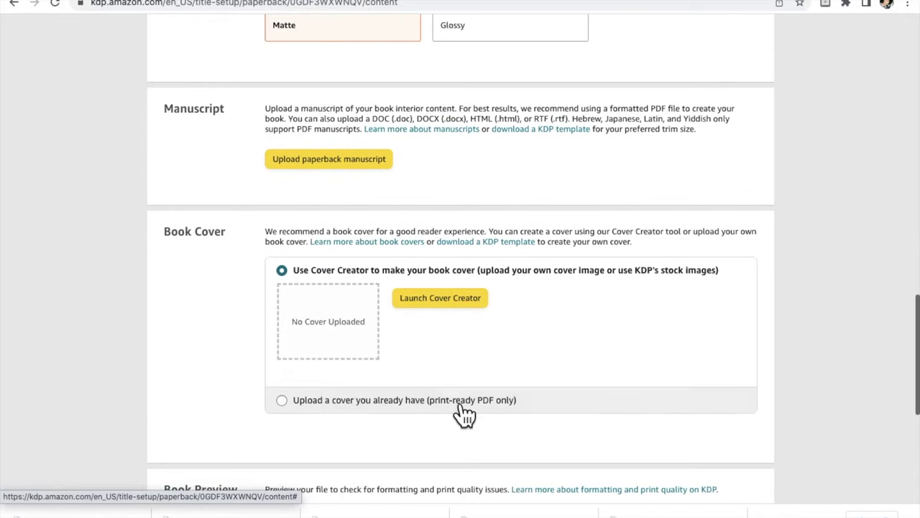
left_click(288, 401)
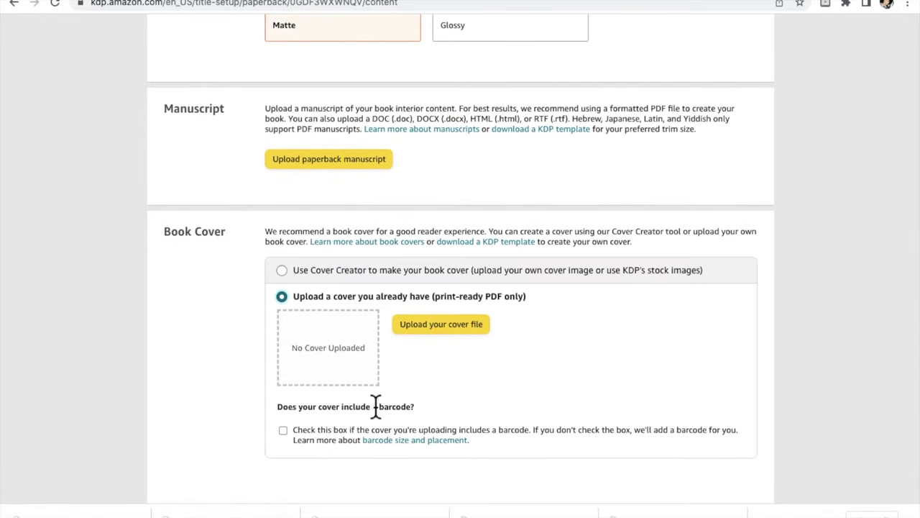
left_click(437, 327)
double_click(425, 339)
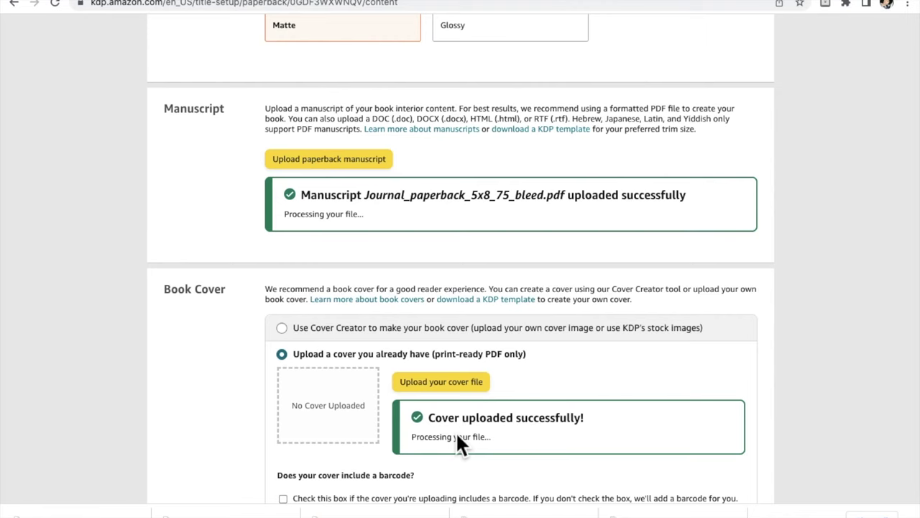
Step: Preview and approve the book's cover and interior, and save the content to continue to pricing
scroll(525, 447, "down", 3)
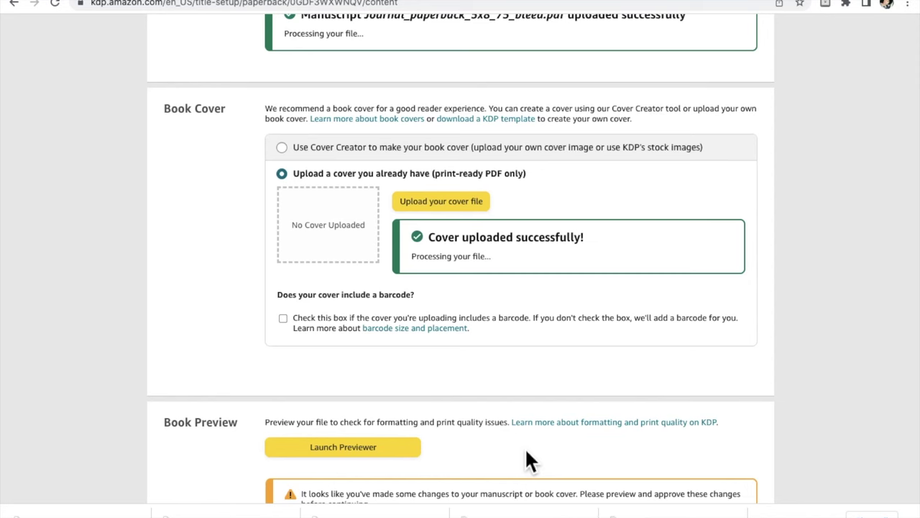
scroll(527, 452, "down", 1)
scroll(526, 453, "down", 1)
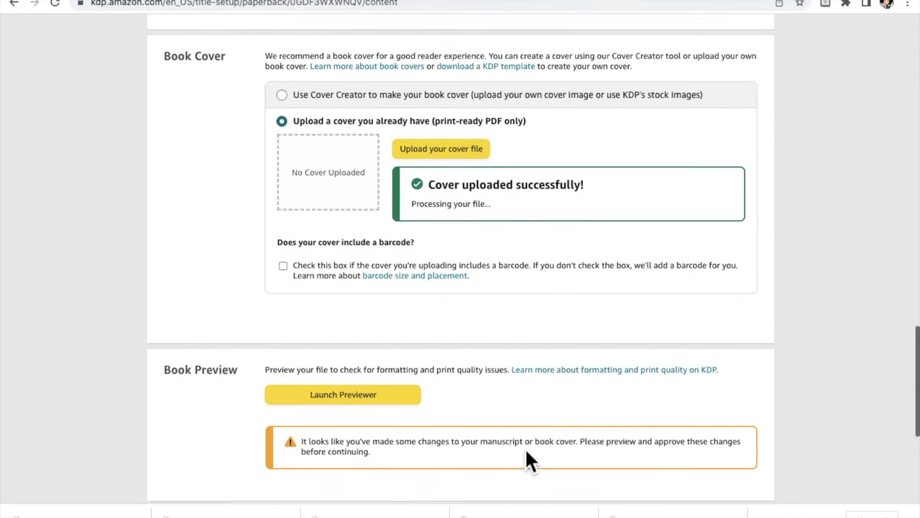
left_click(406, 391)
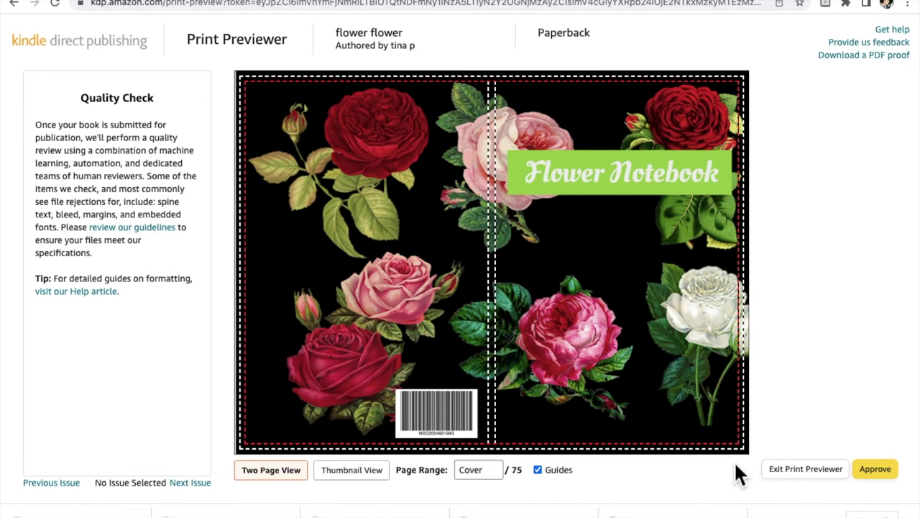
left_click(882, 471)
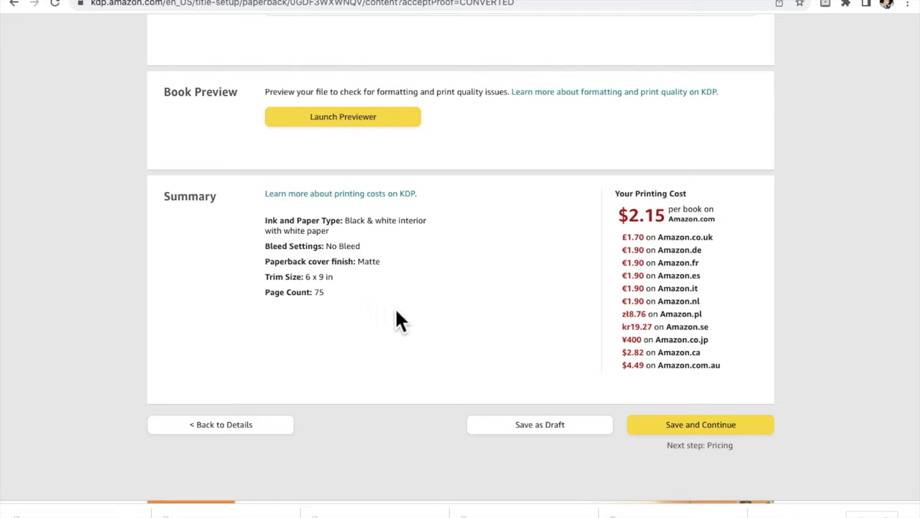
left_click(687, 425)
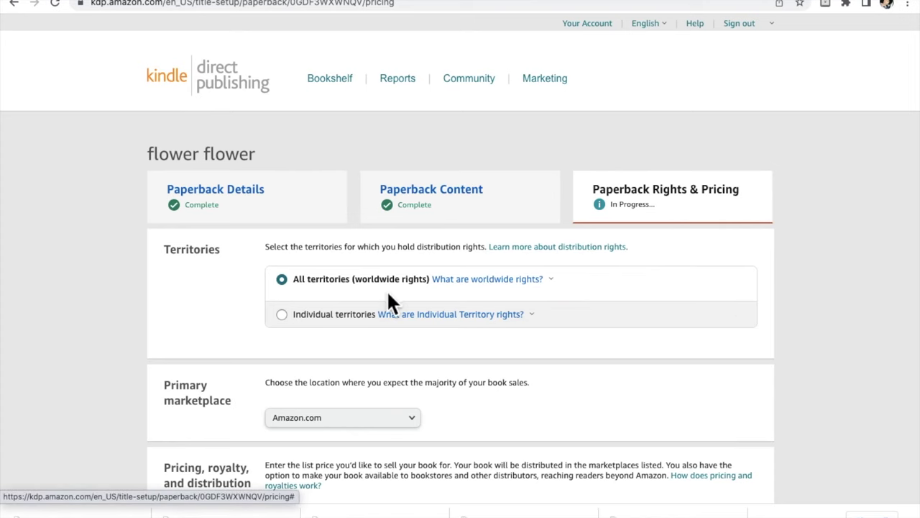
Step: Set the Amazon.com list price to 5.99 USD
scroll(386, 295, "down", 5)
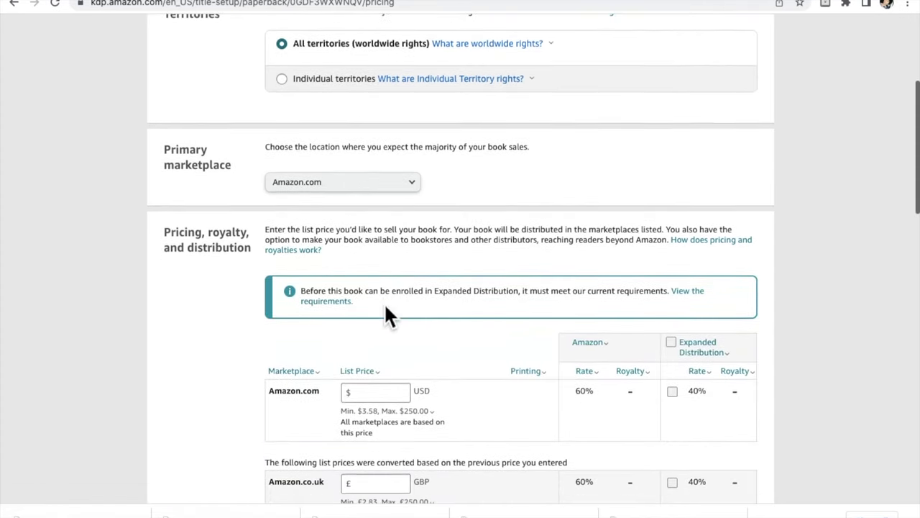
scroll(387, 317, "down", 1)
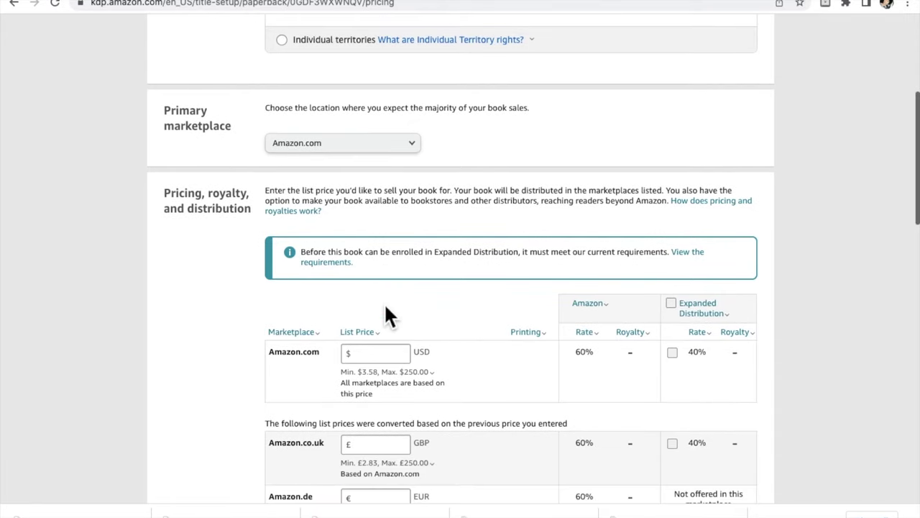
scroll(386, 316, "down", 4)
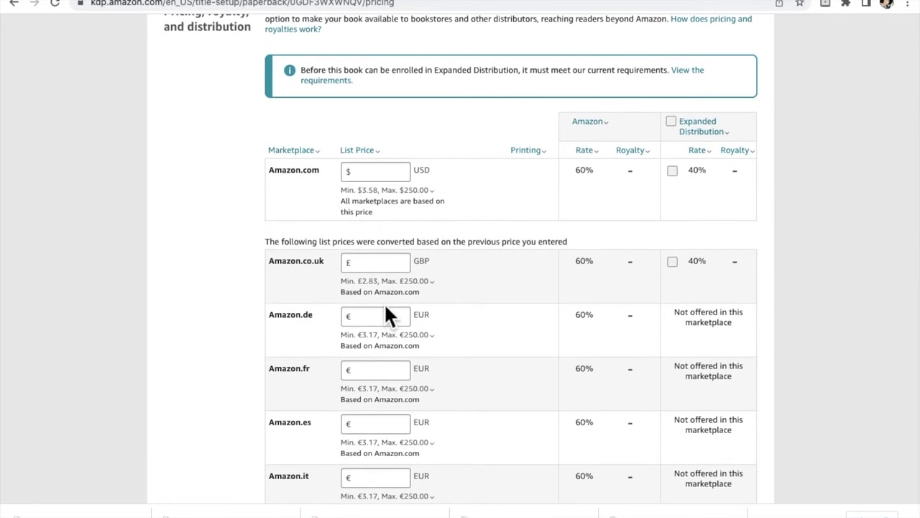
left_click(389, 173)
type("5.99")
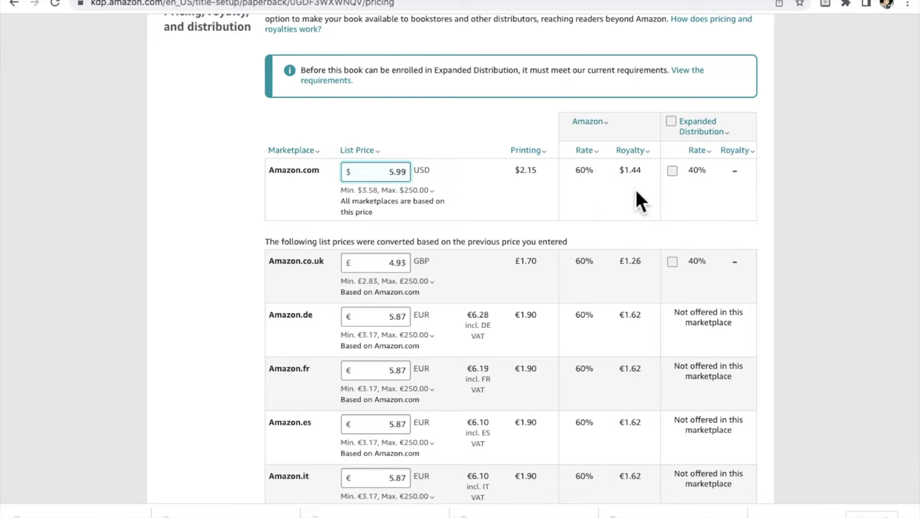
Step: Replace the Amazon.com list price with 6.99 USD
key("BackSpace")
key("BackSpace")
key("BackSpace")
key("BackSpace")
type("6.99")
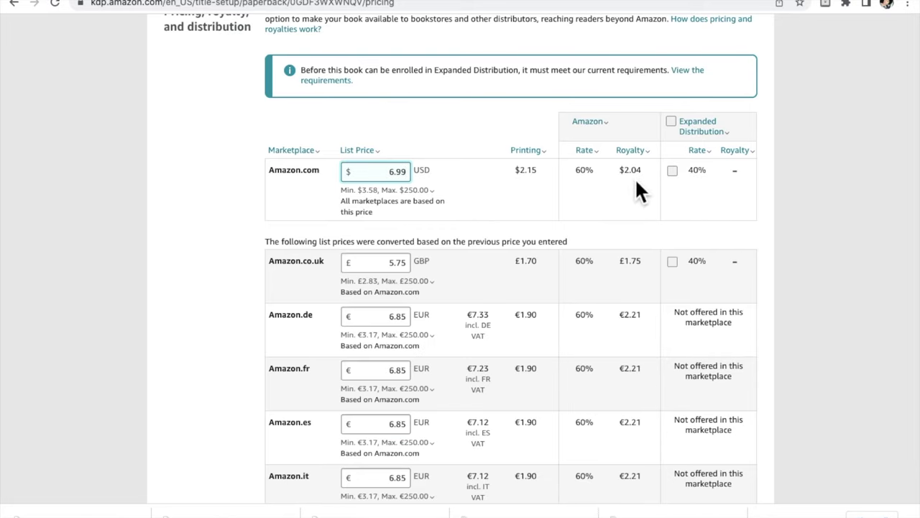
Step: Review the converted list prices and royalties for the other marketplaces, down to the terms and publishing options
left_click(431, 282)
left_click(530, 320)
scroll(530, 323, "down", 2)
scroll(530, 325, "down", 6)
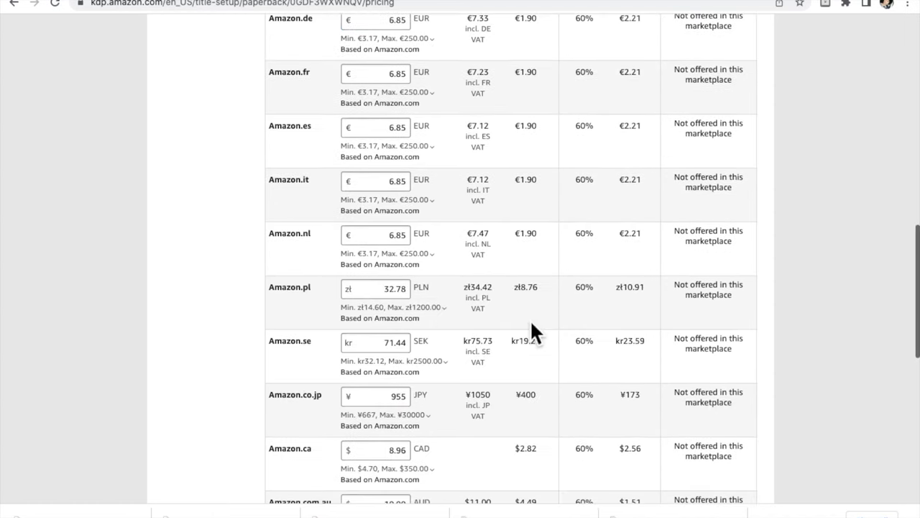
scroll(532, 324, "down", 3)
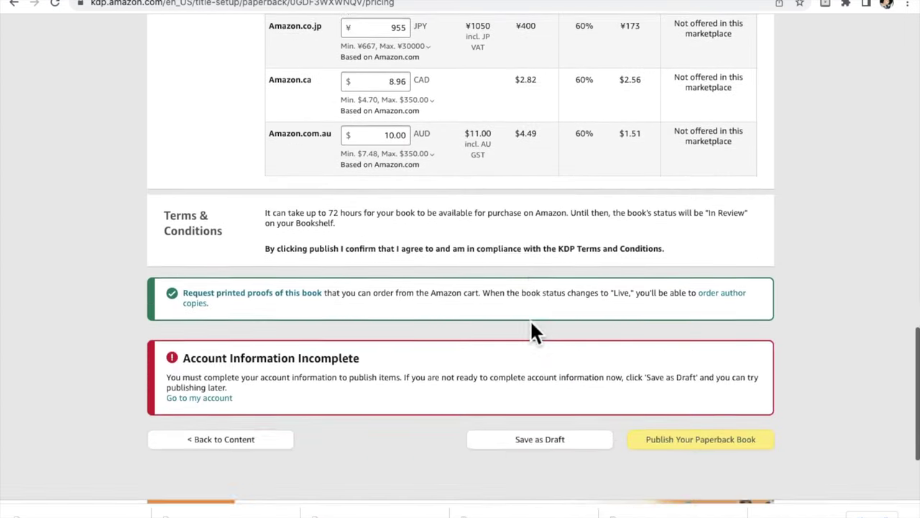